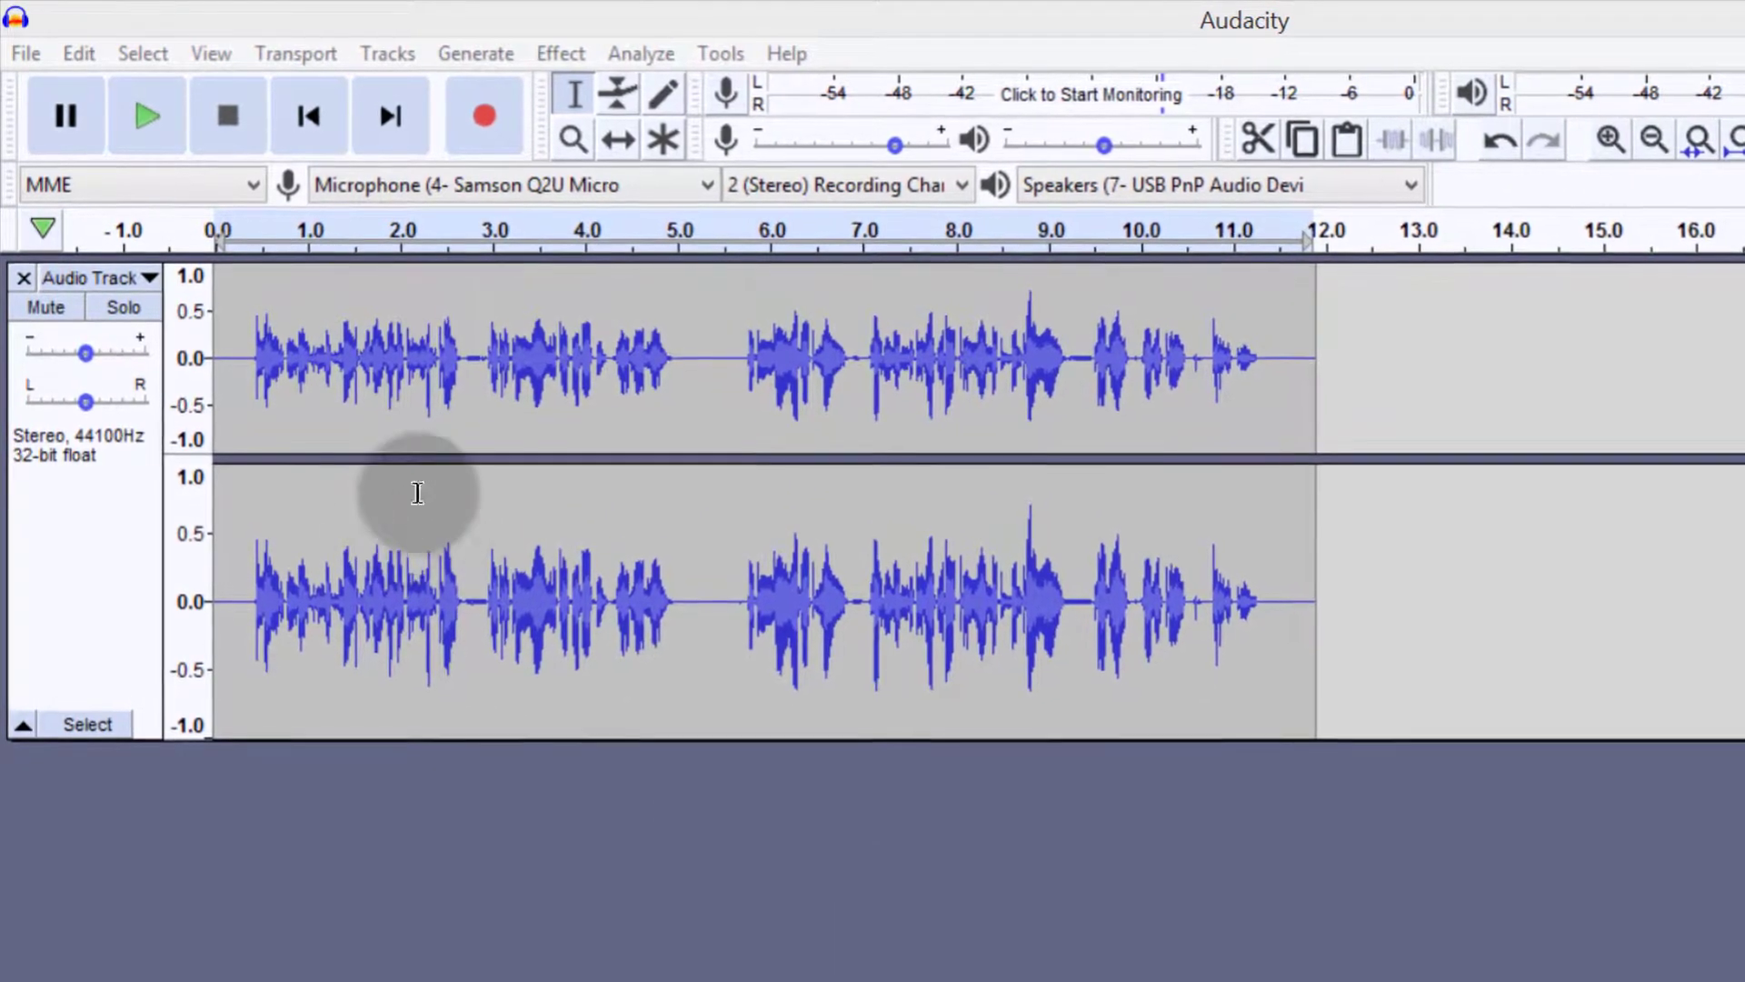
# Check the Effect menu for Auto Duck, close it, and select the whole voice track.
pyautogui.click(448, 37)
pyautogui.moveTo(568, 54)
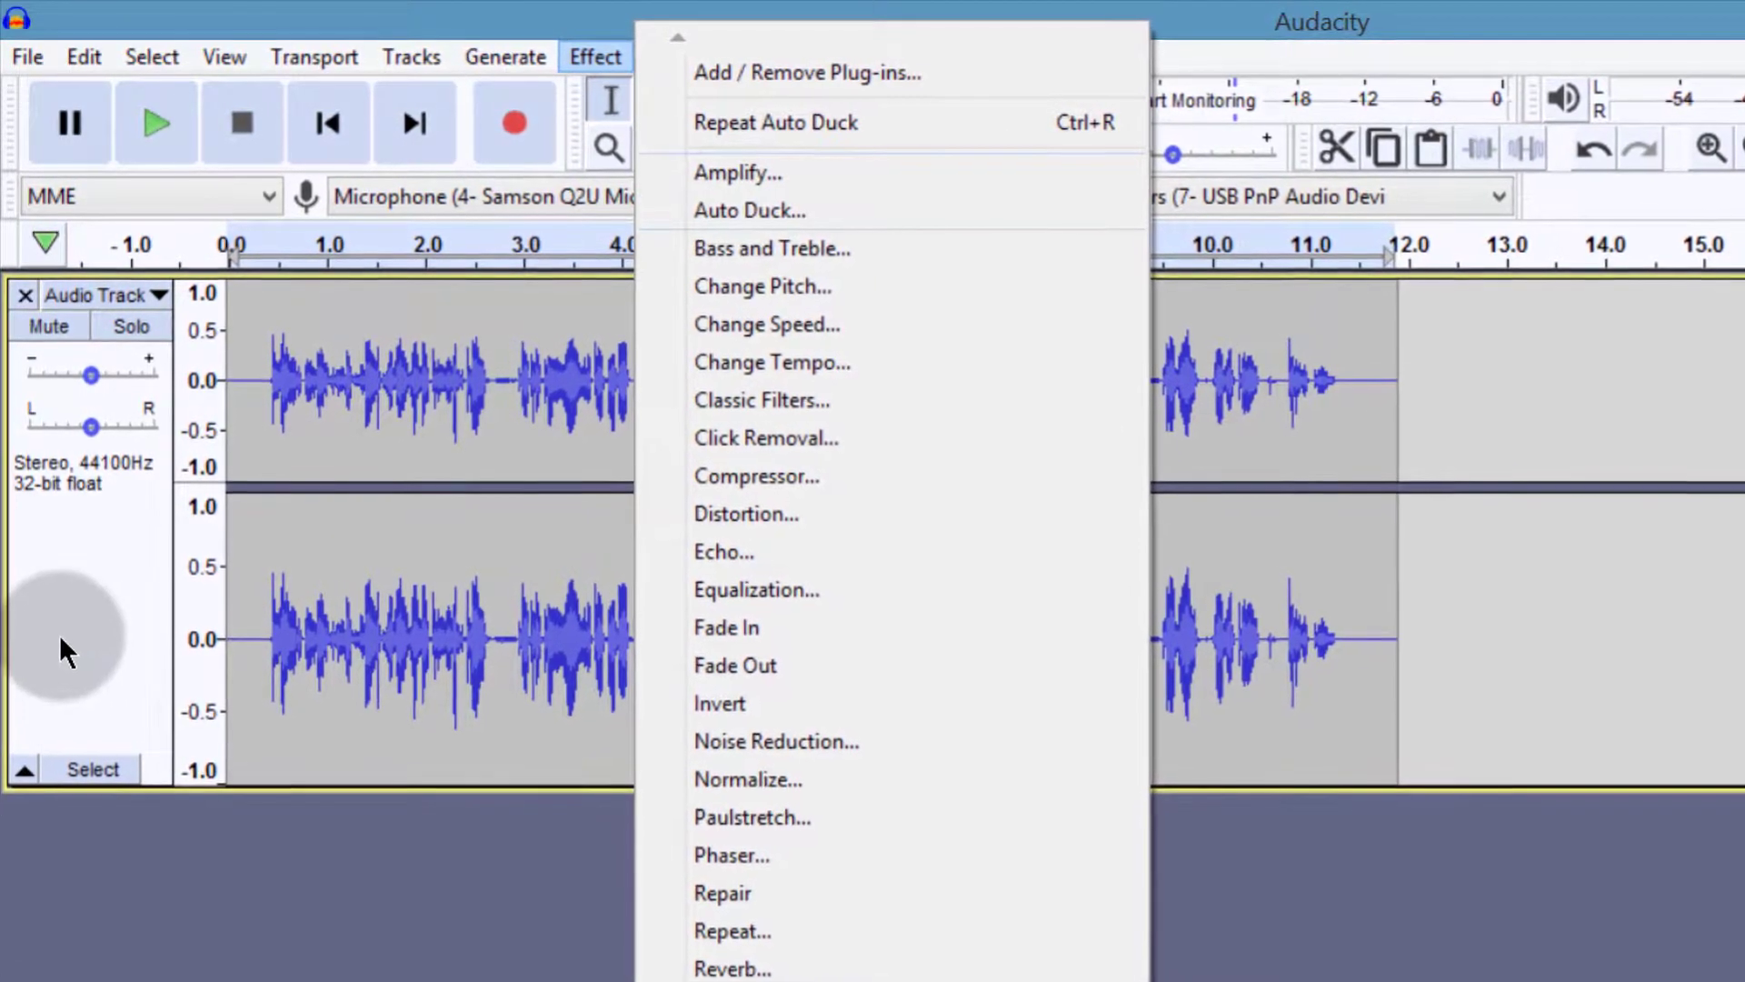
pyautogui.click(50, 514)
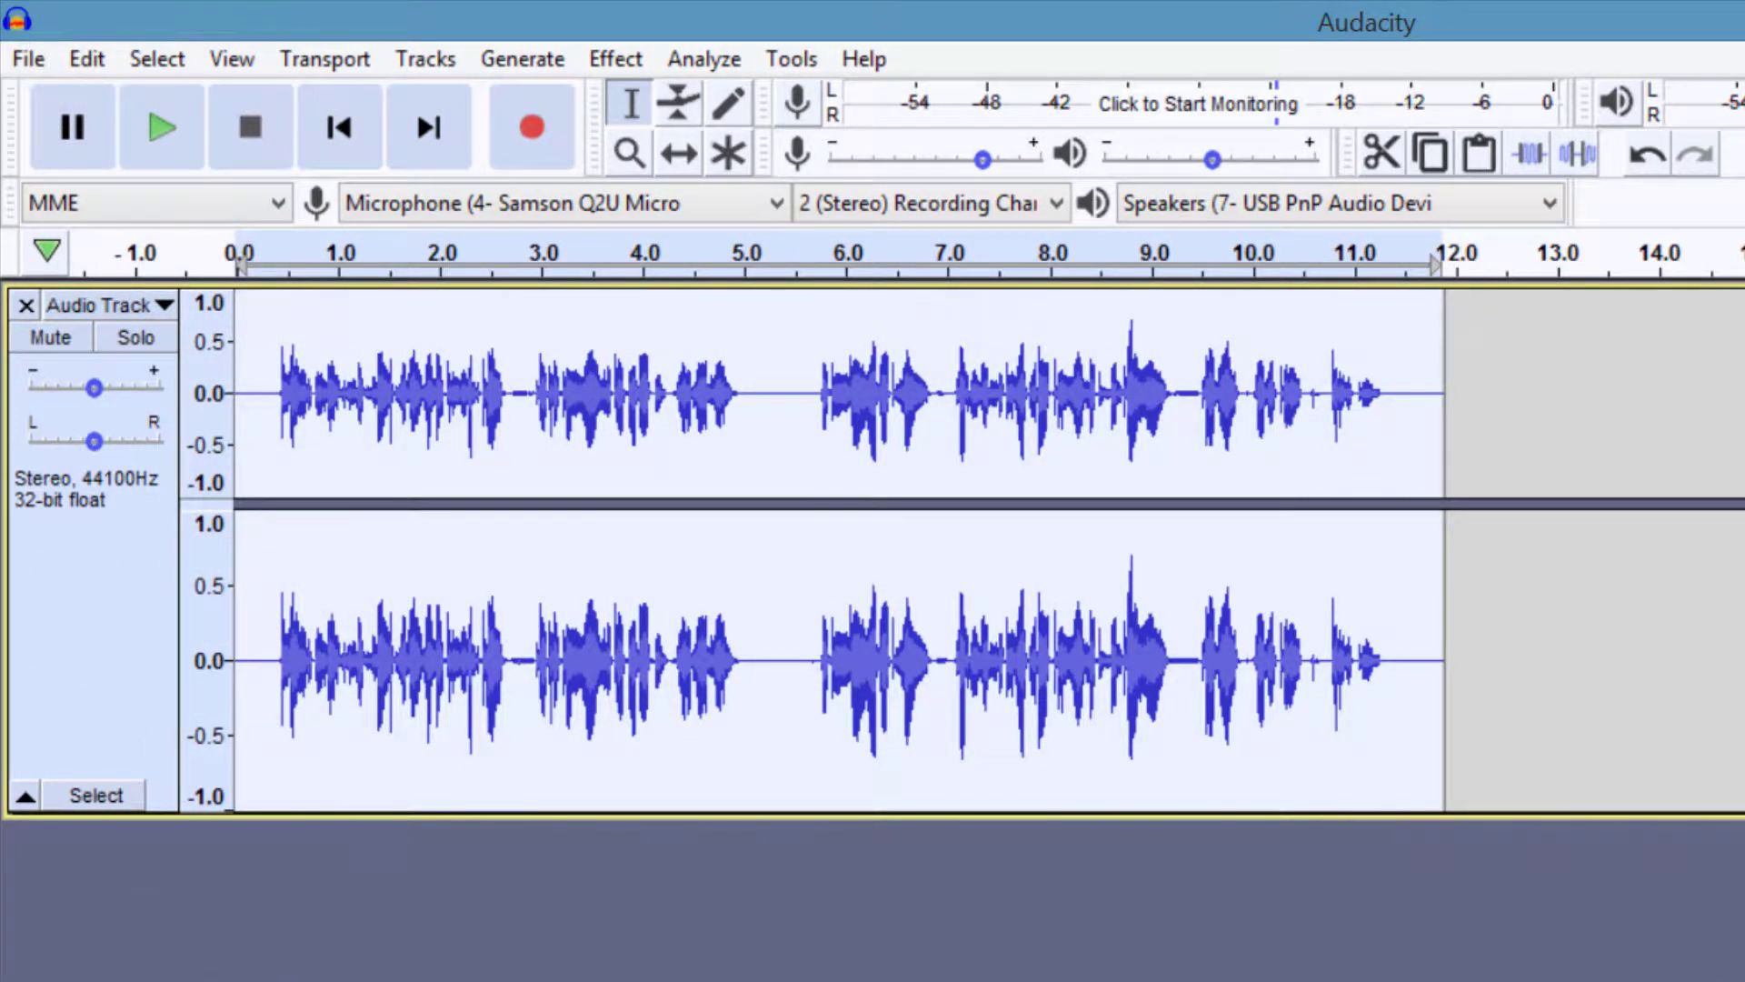
# Drag the Bass and Guitar file from File Explorer into the Audacity project as a second track.
pyautogui.hotkey('alt', 'Tab')
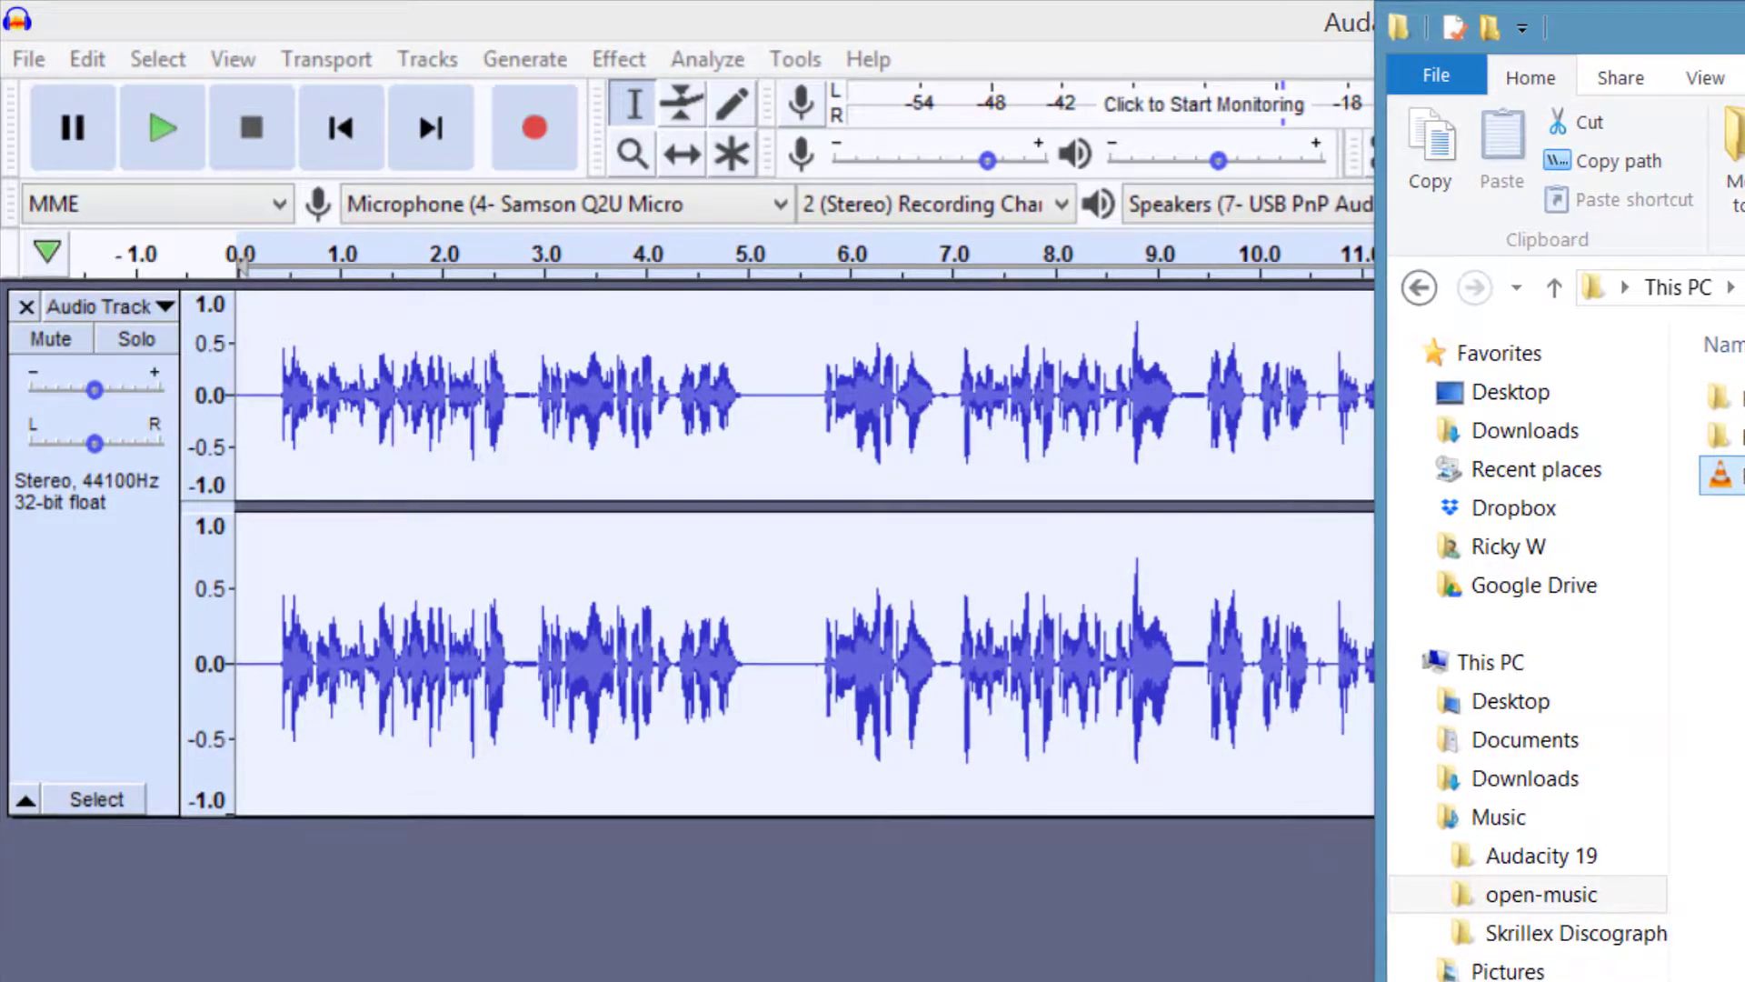
pyautogui.moveTo(509, 981); pyautogui.dragTo(109, 798)
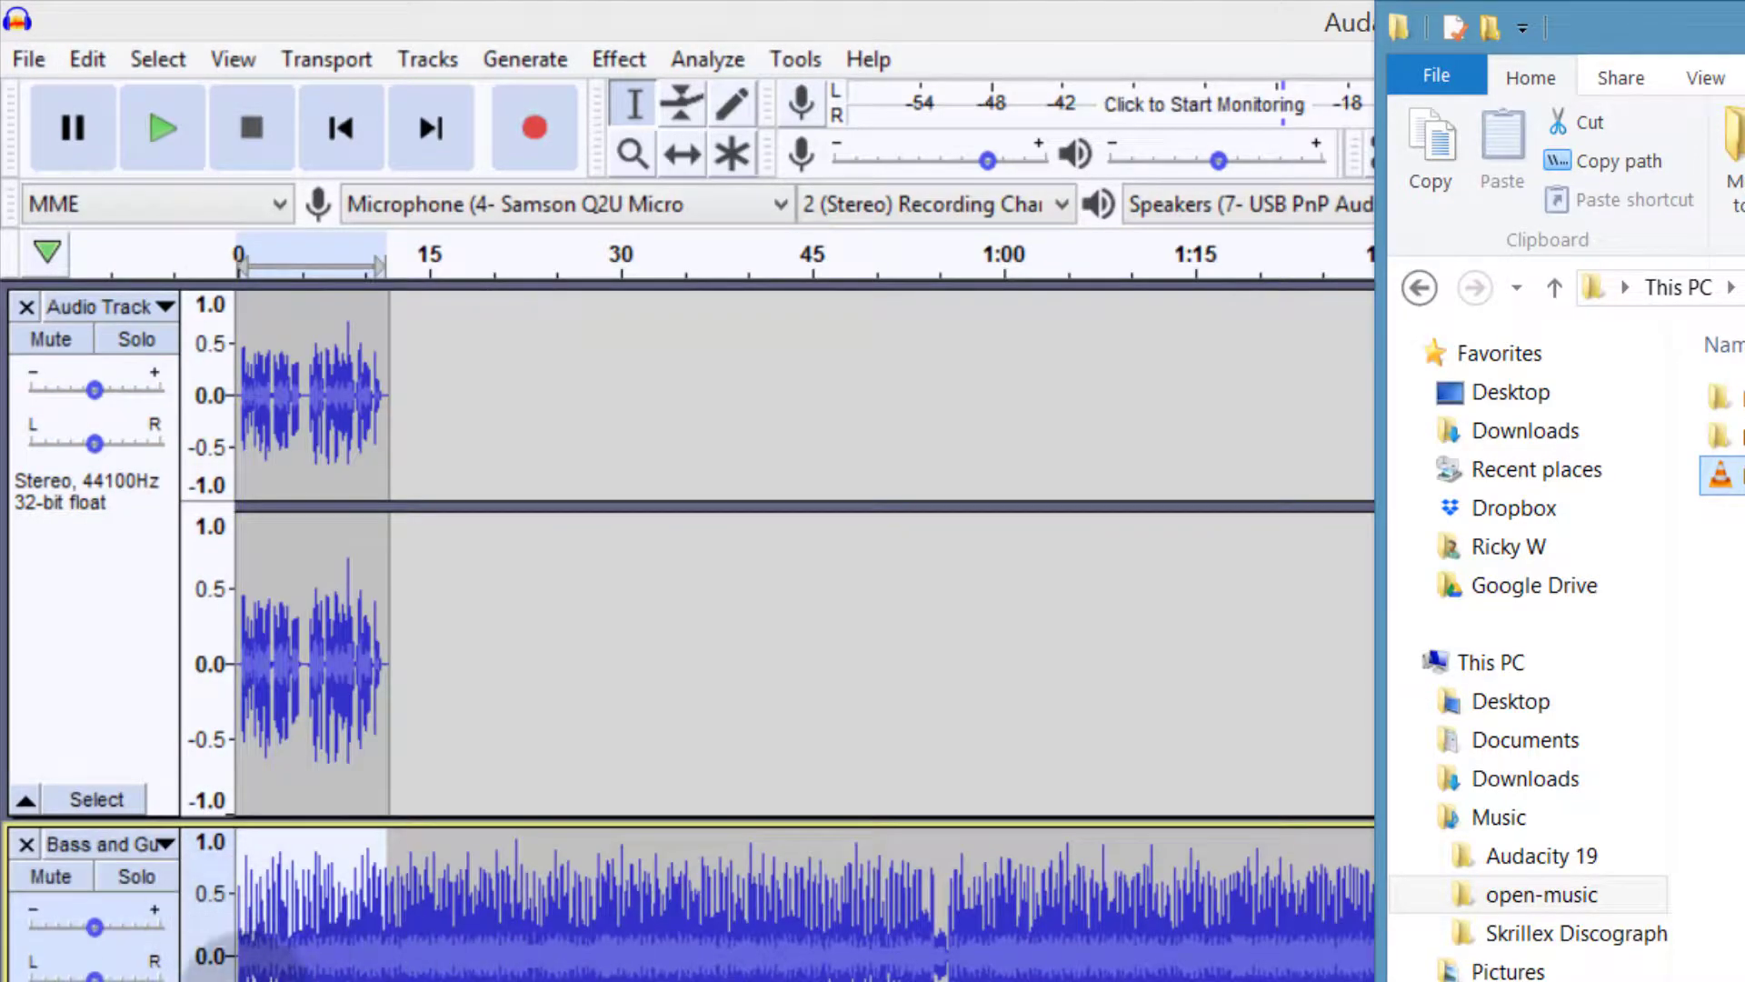
pyautogui.click(64, 904)
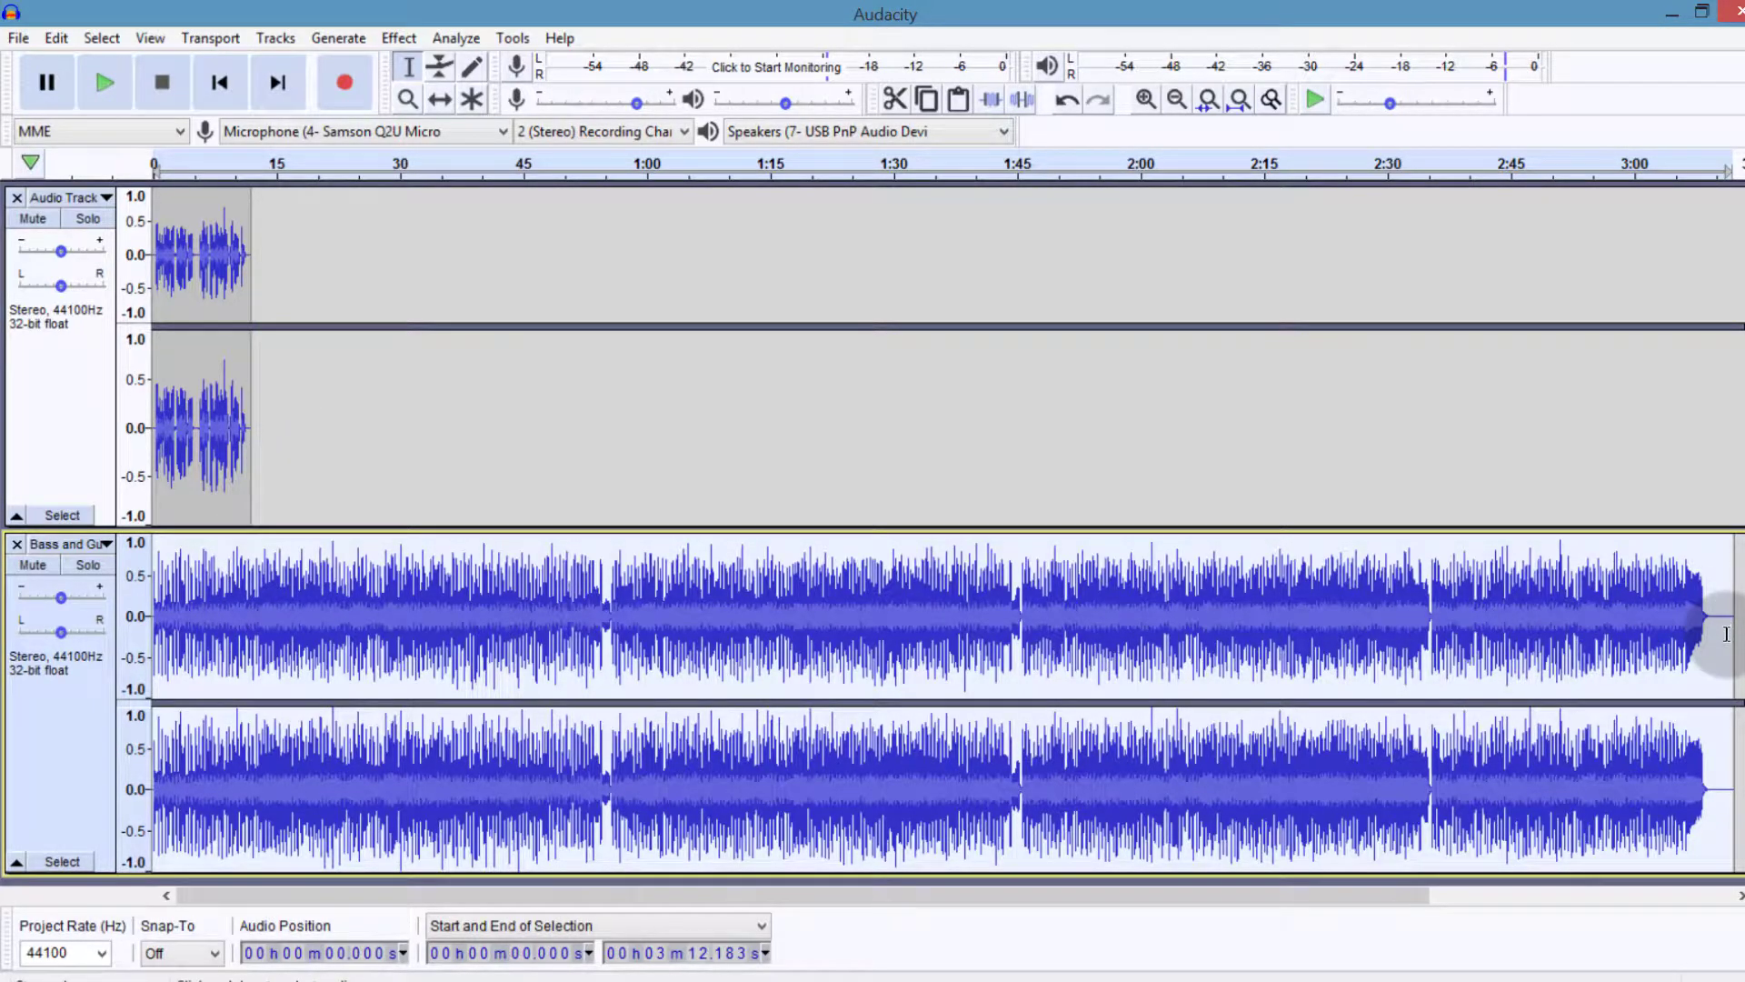
# Select the music after the voice's 11.897 s end and delete it.
pyautogui.moveTo(1726, 633); pyautogui.dragTo(265, 482)
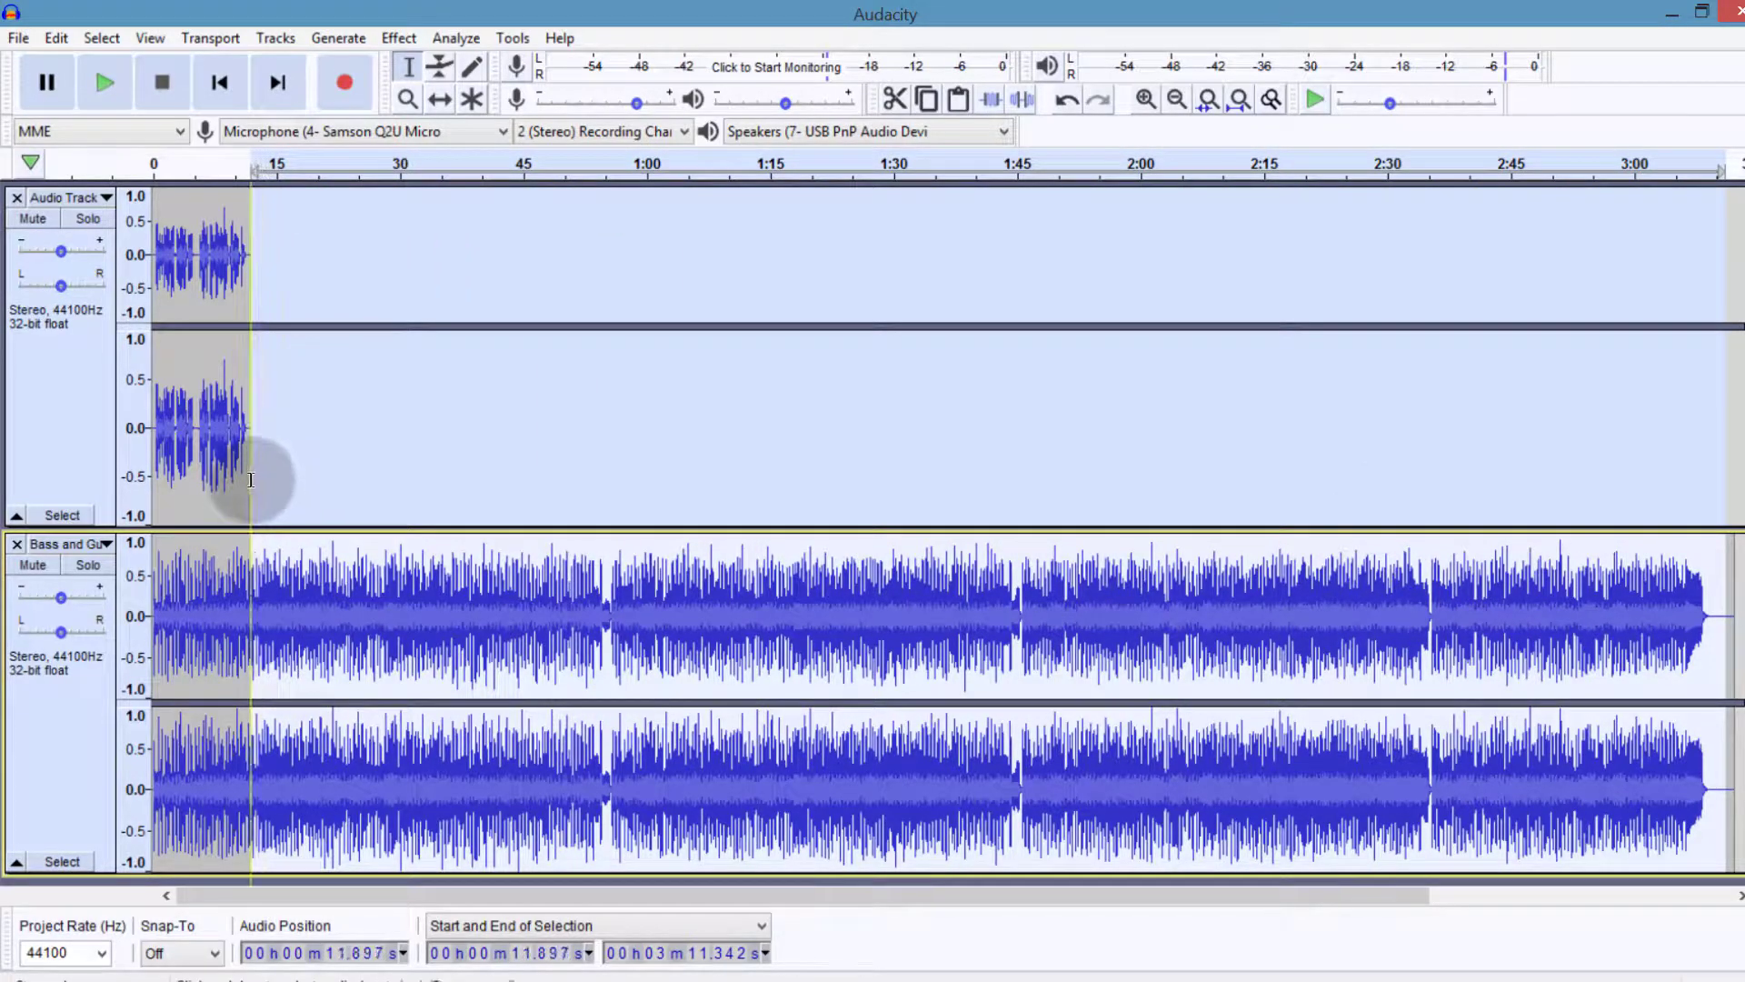
pyautogui.moveTo(201, 382); pyautogui.dragTo(204, 384)
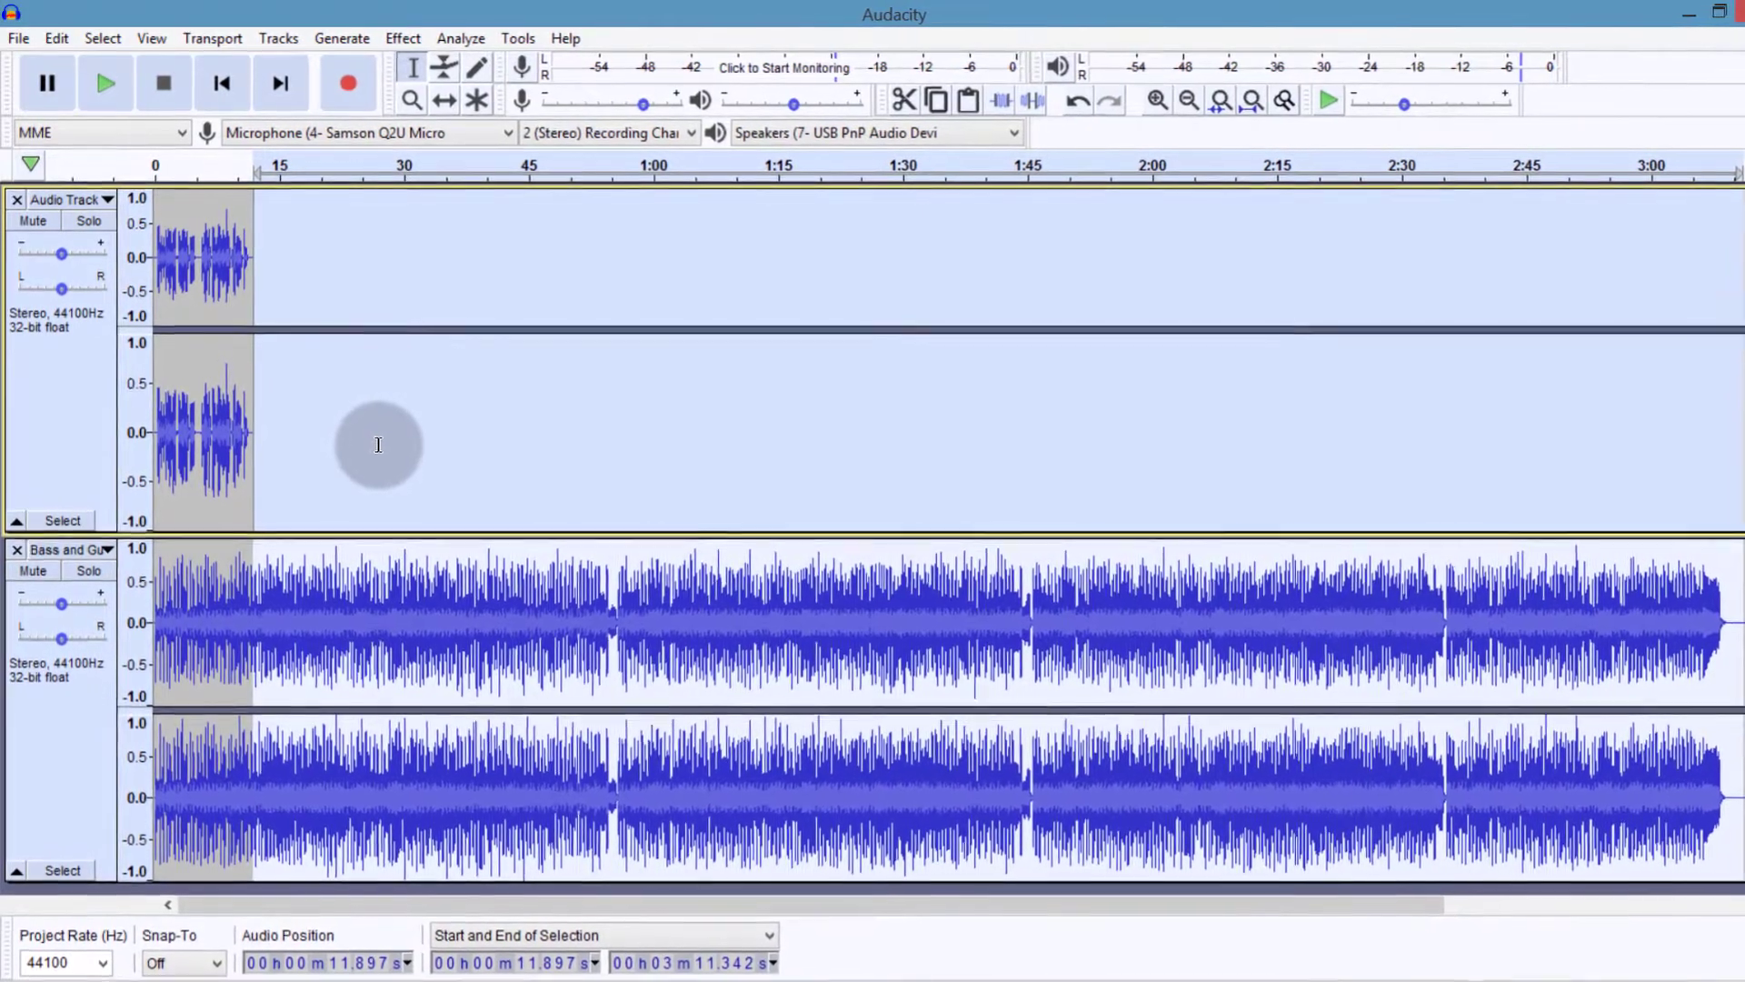
pyautogui.press('Delete')
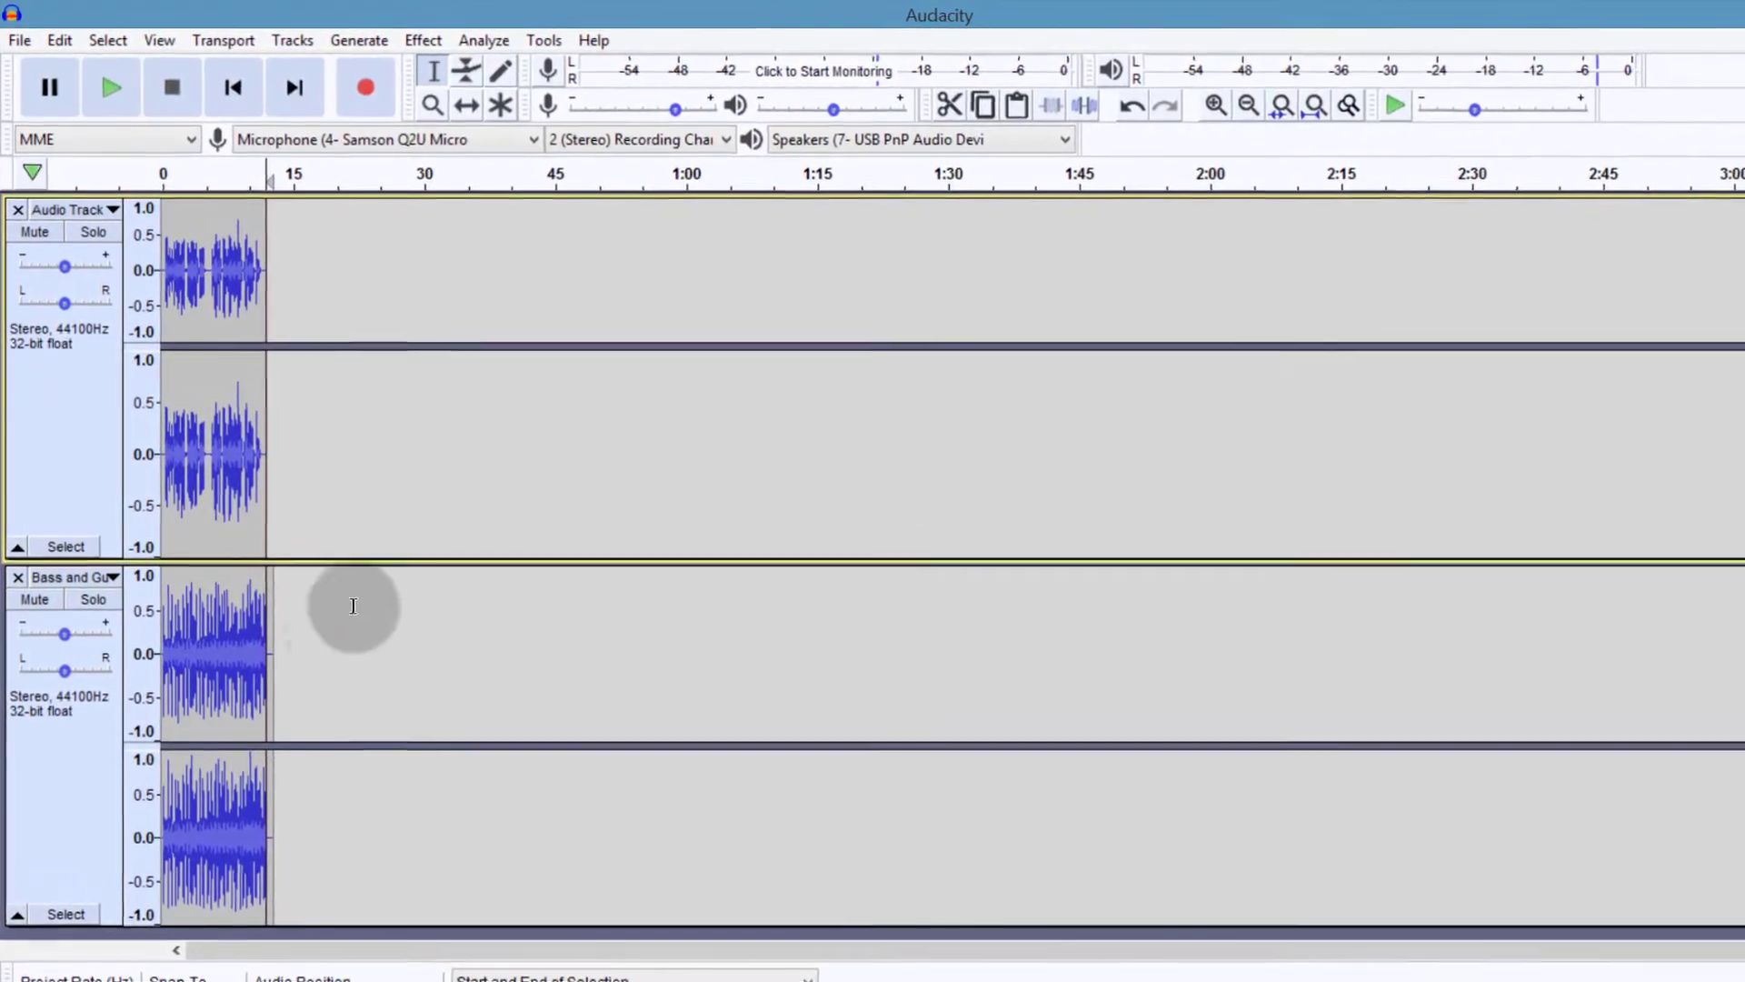
# Zoom the timeline in on the opening seconds of both clips.
pyautogui.click(81, 868)
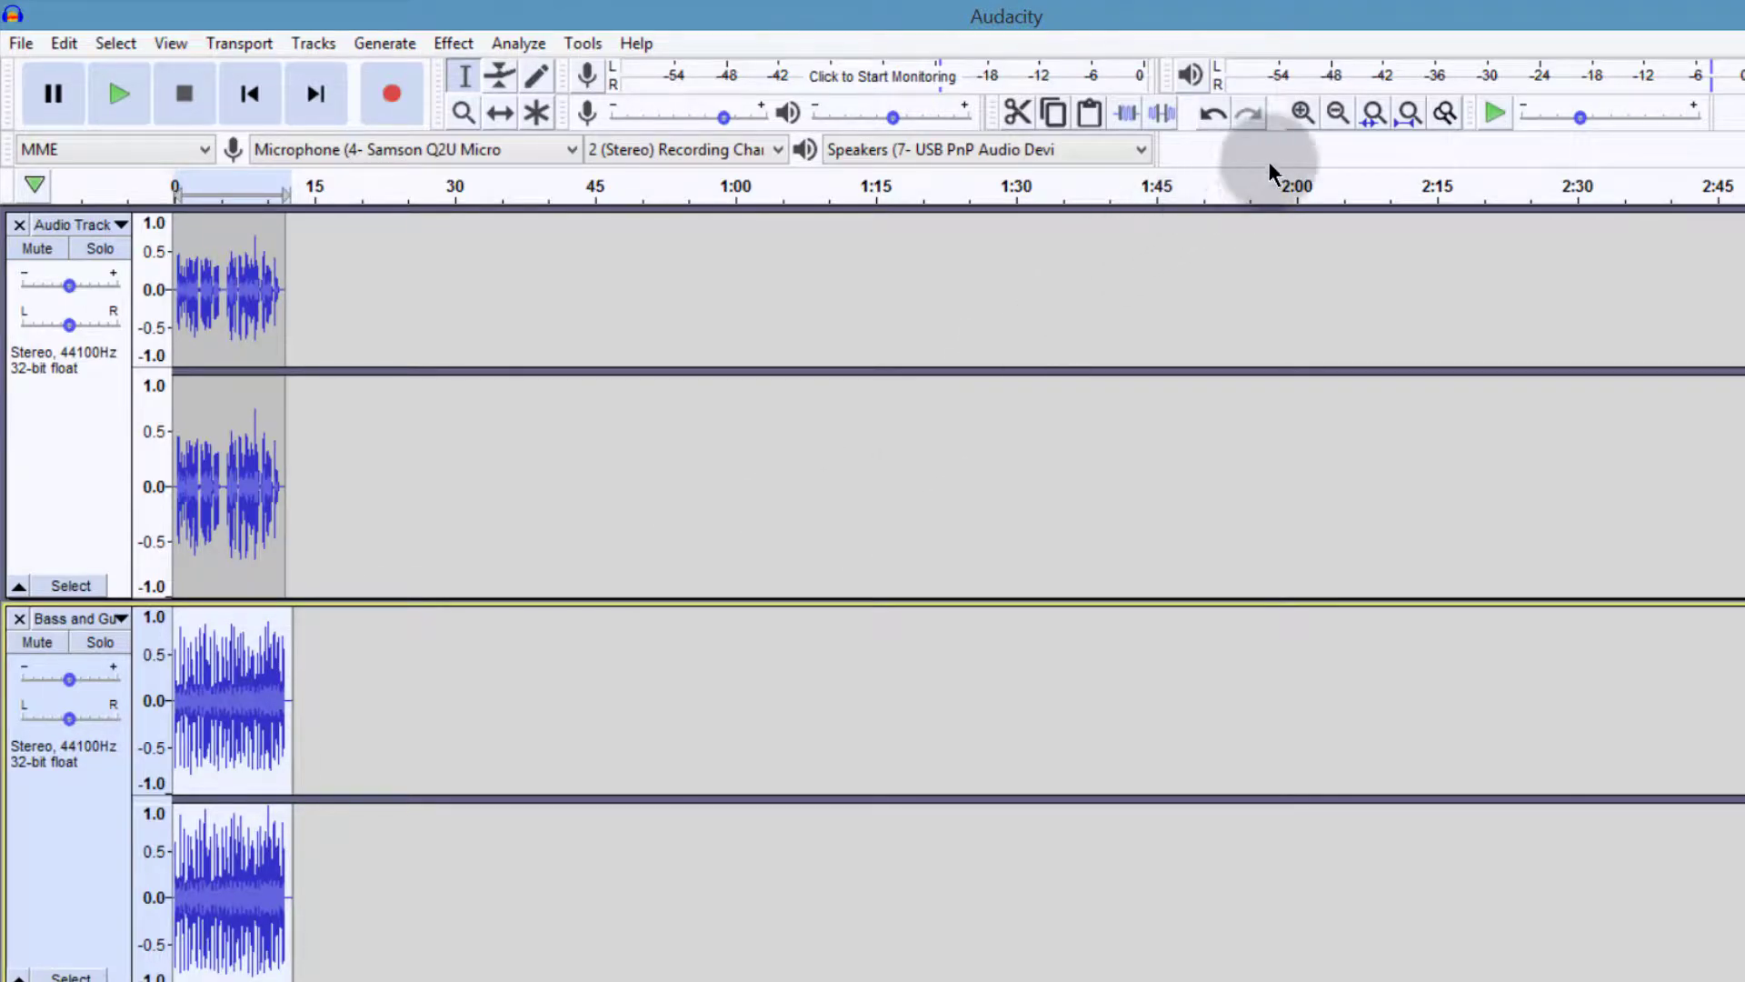
pyautogui.click(1301, 113)
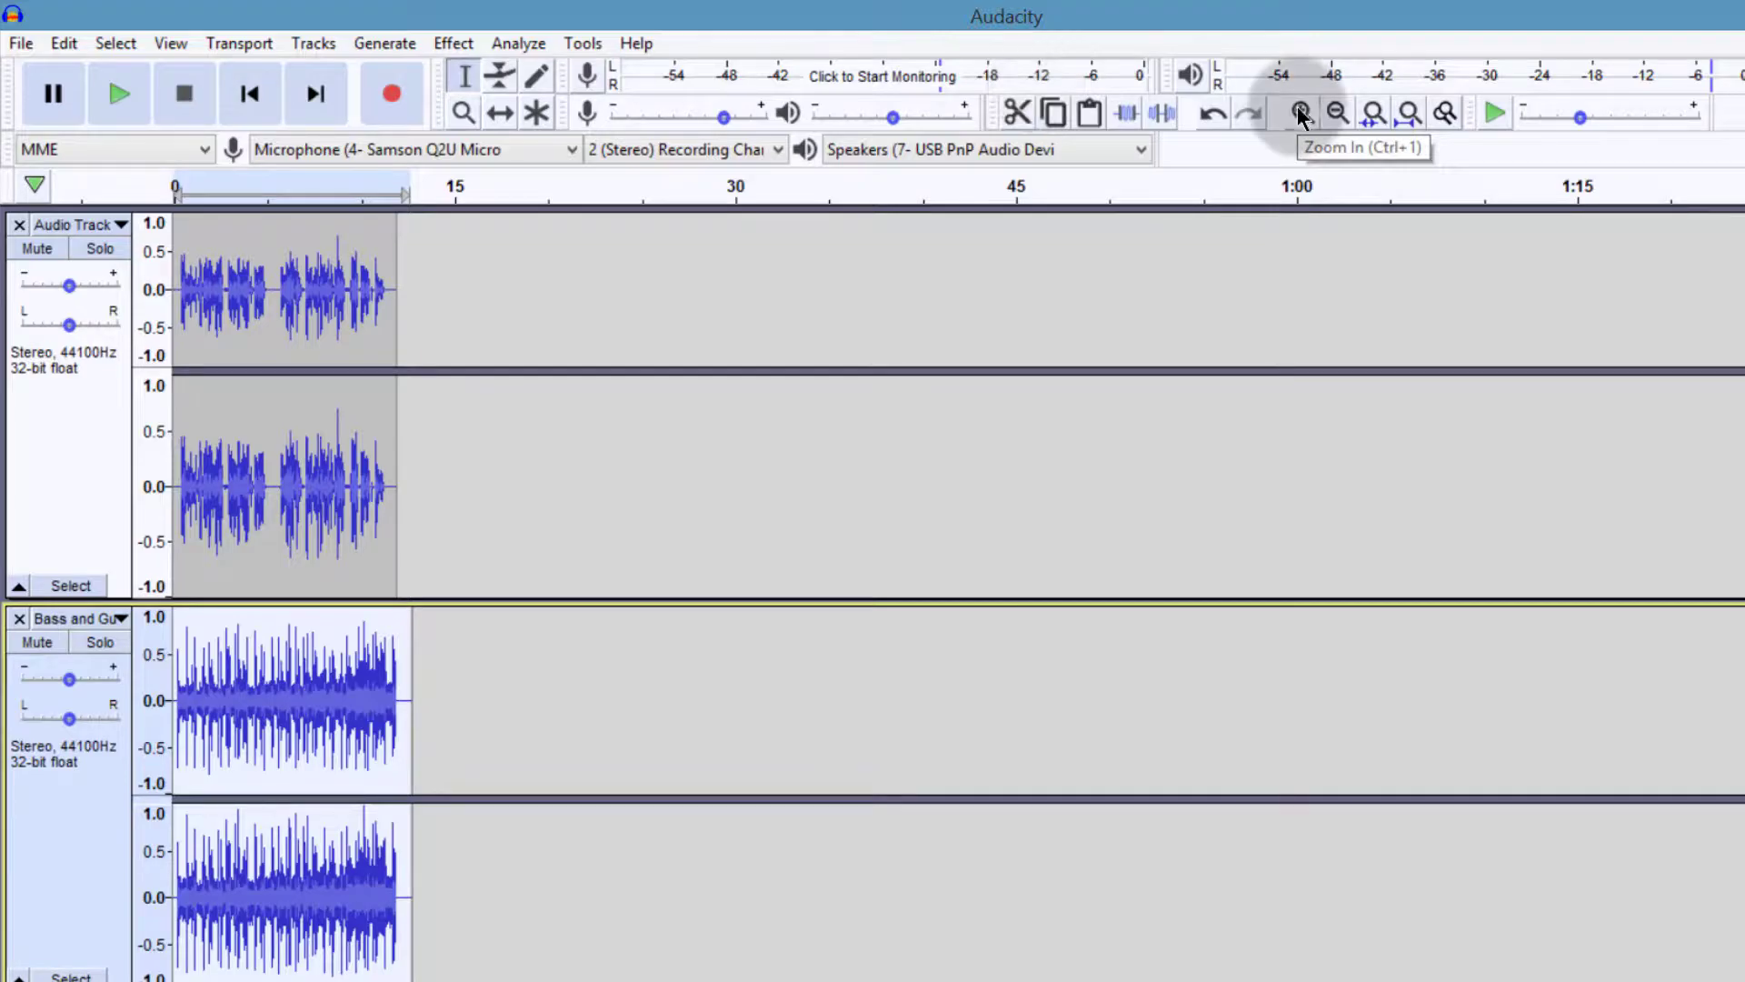
pyautogui.hotkey('ctrl', '1')
pyautogui.hotkey('ctrl', '1')
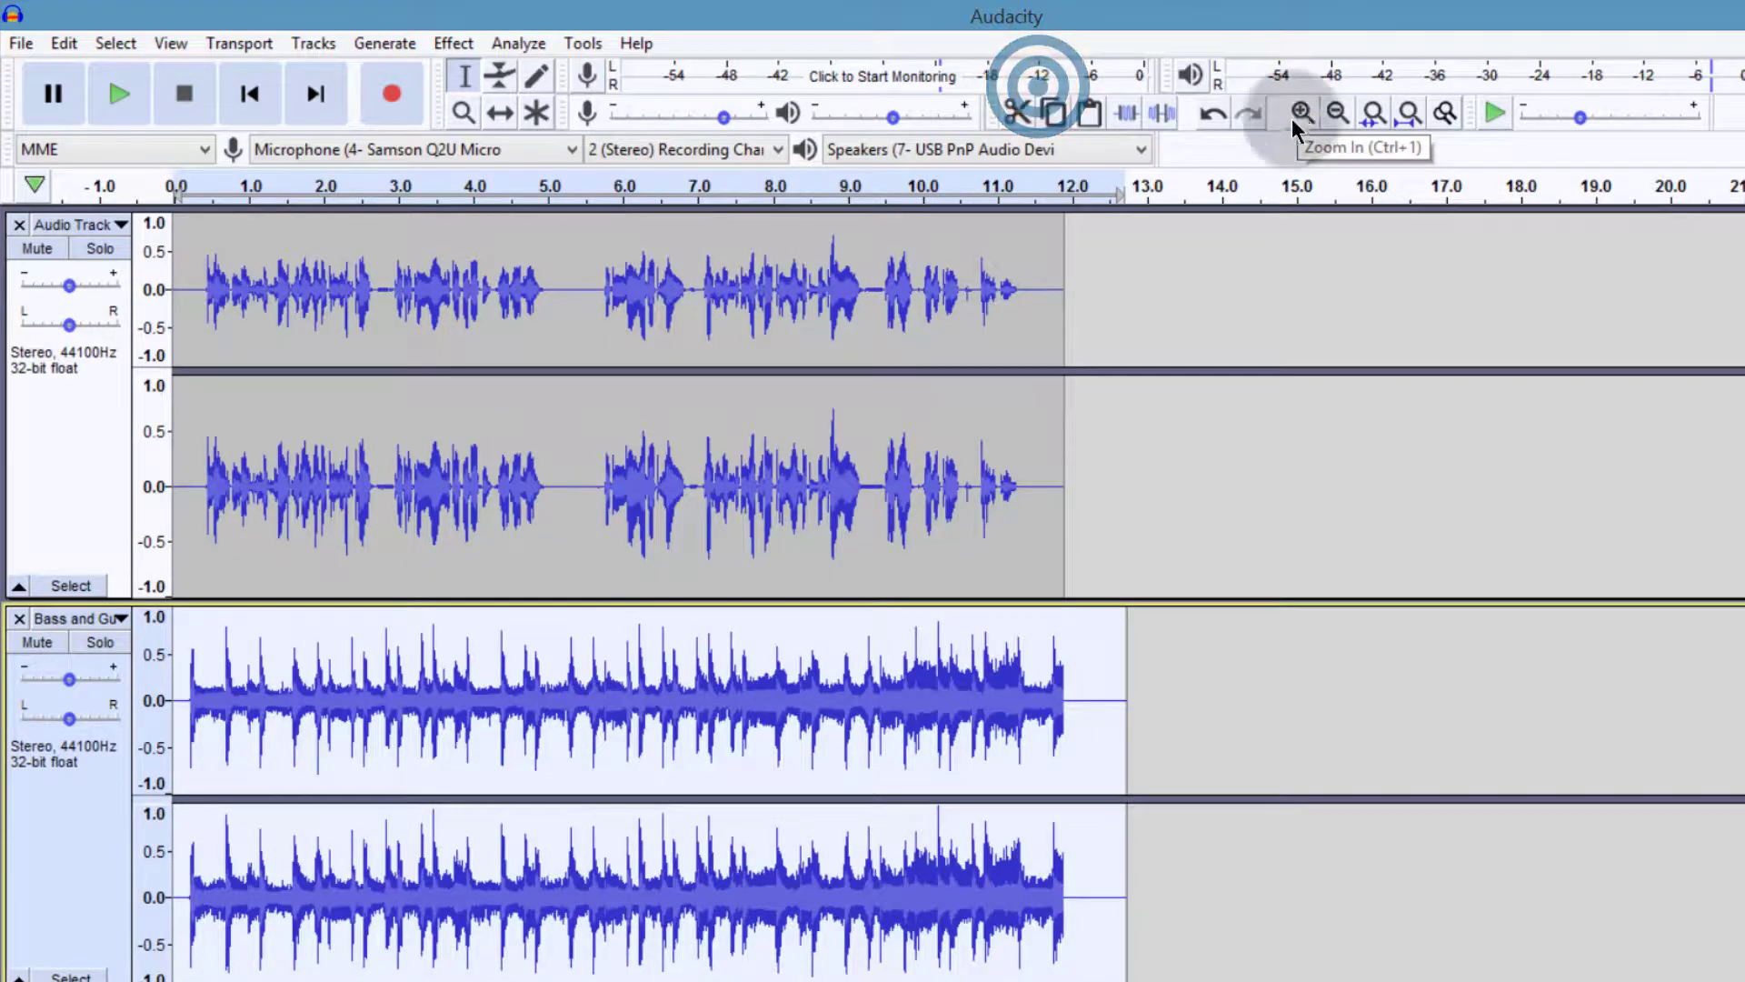
pyautogui.hotkey('ctrl', '1')
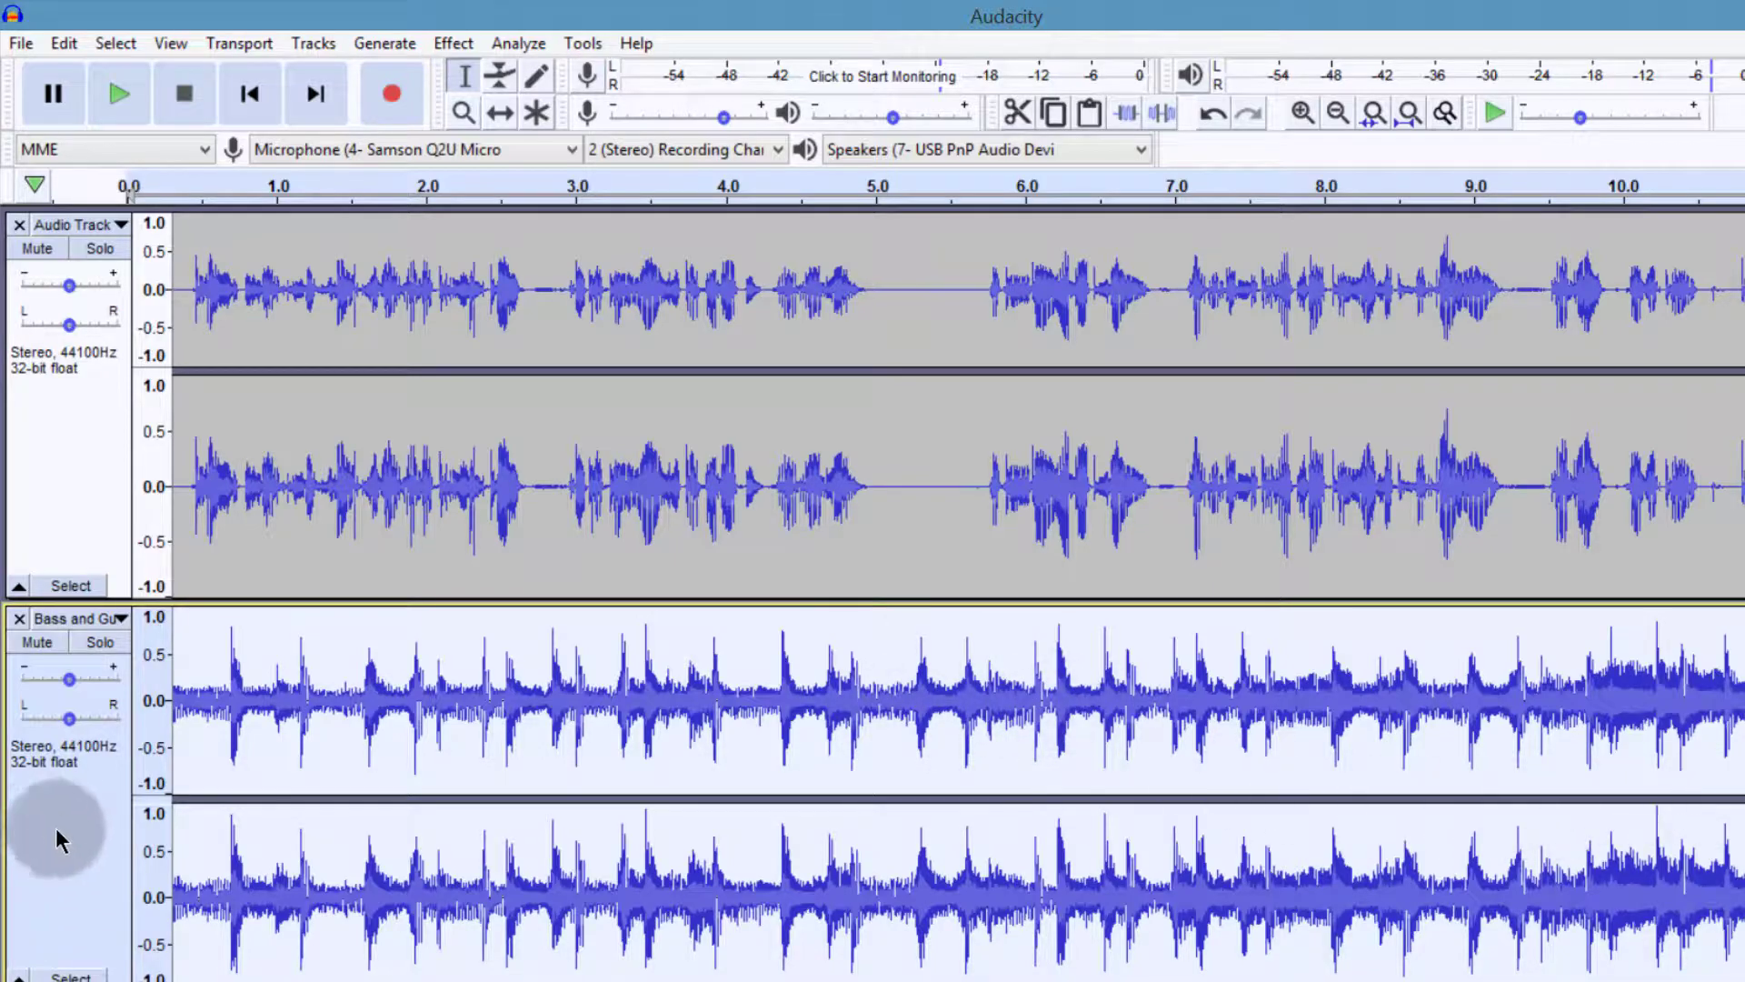
# Move the Bass and Guitar track above the voice track, then mute it and audition the voice alone.
pyautogui.moveTo(66, 853); pyautogui.dragTo(105, 345)
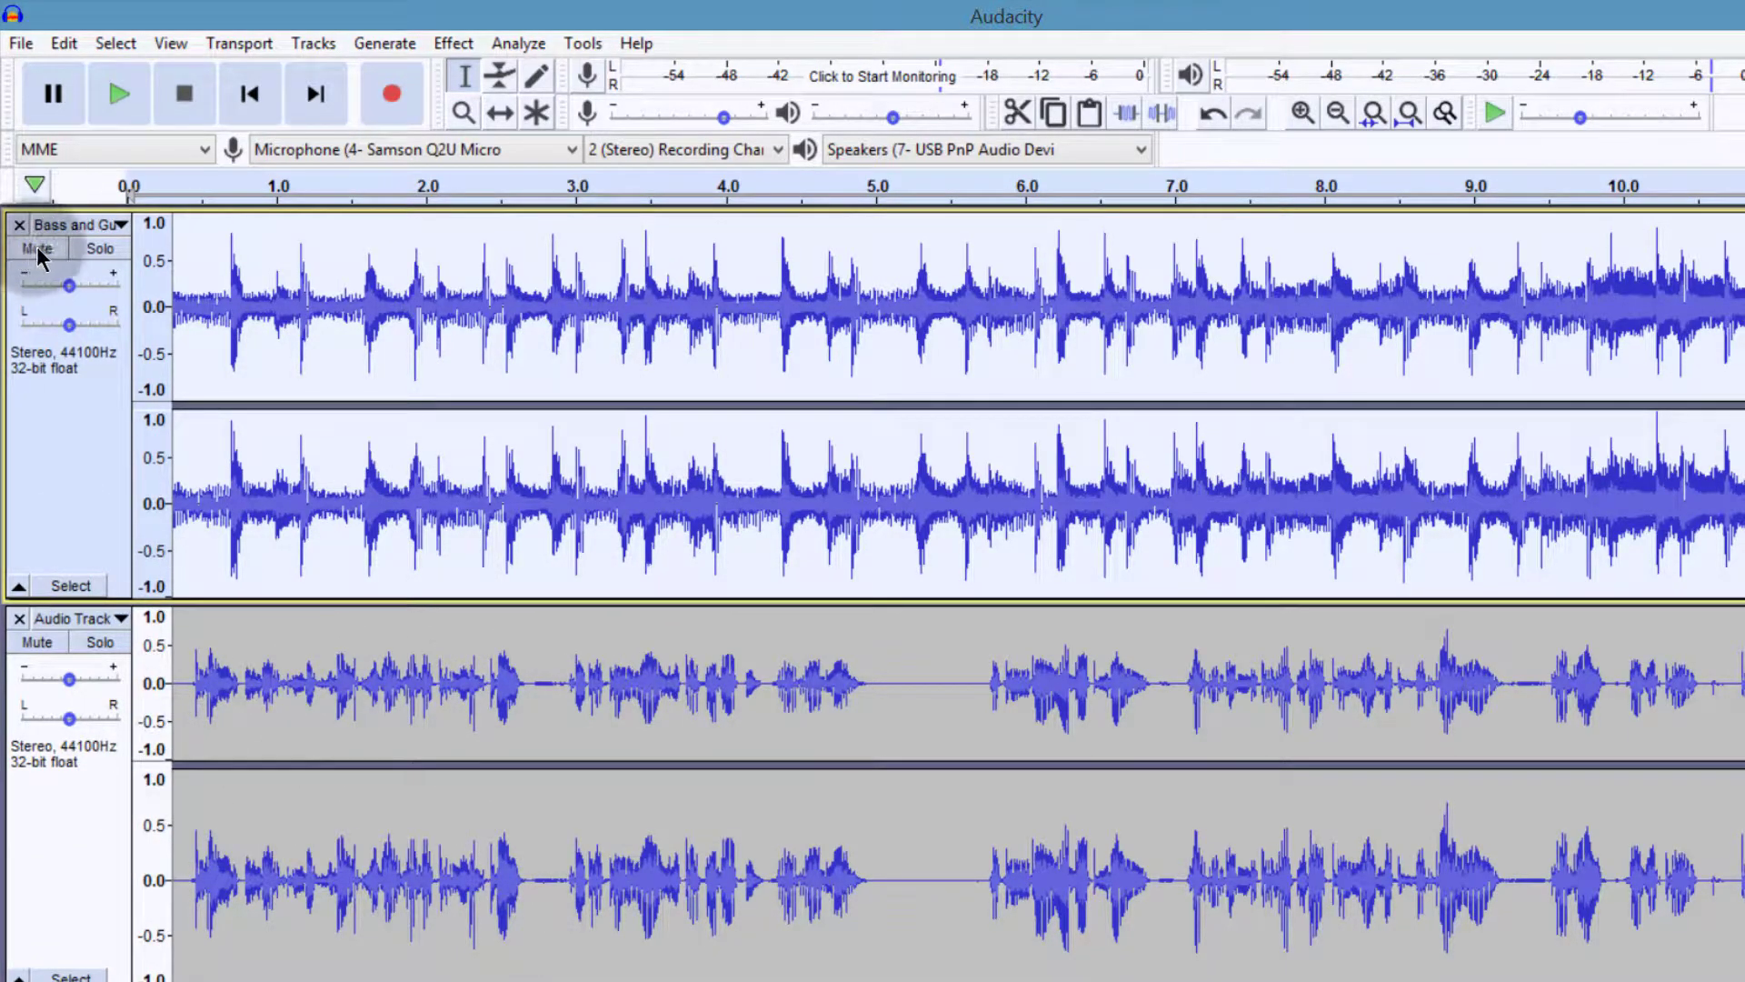
pyautogui.click(33, 201)
pyautogui.click(114, 92)
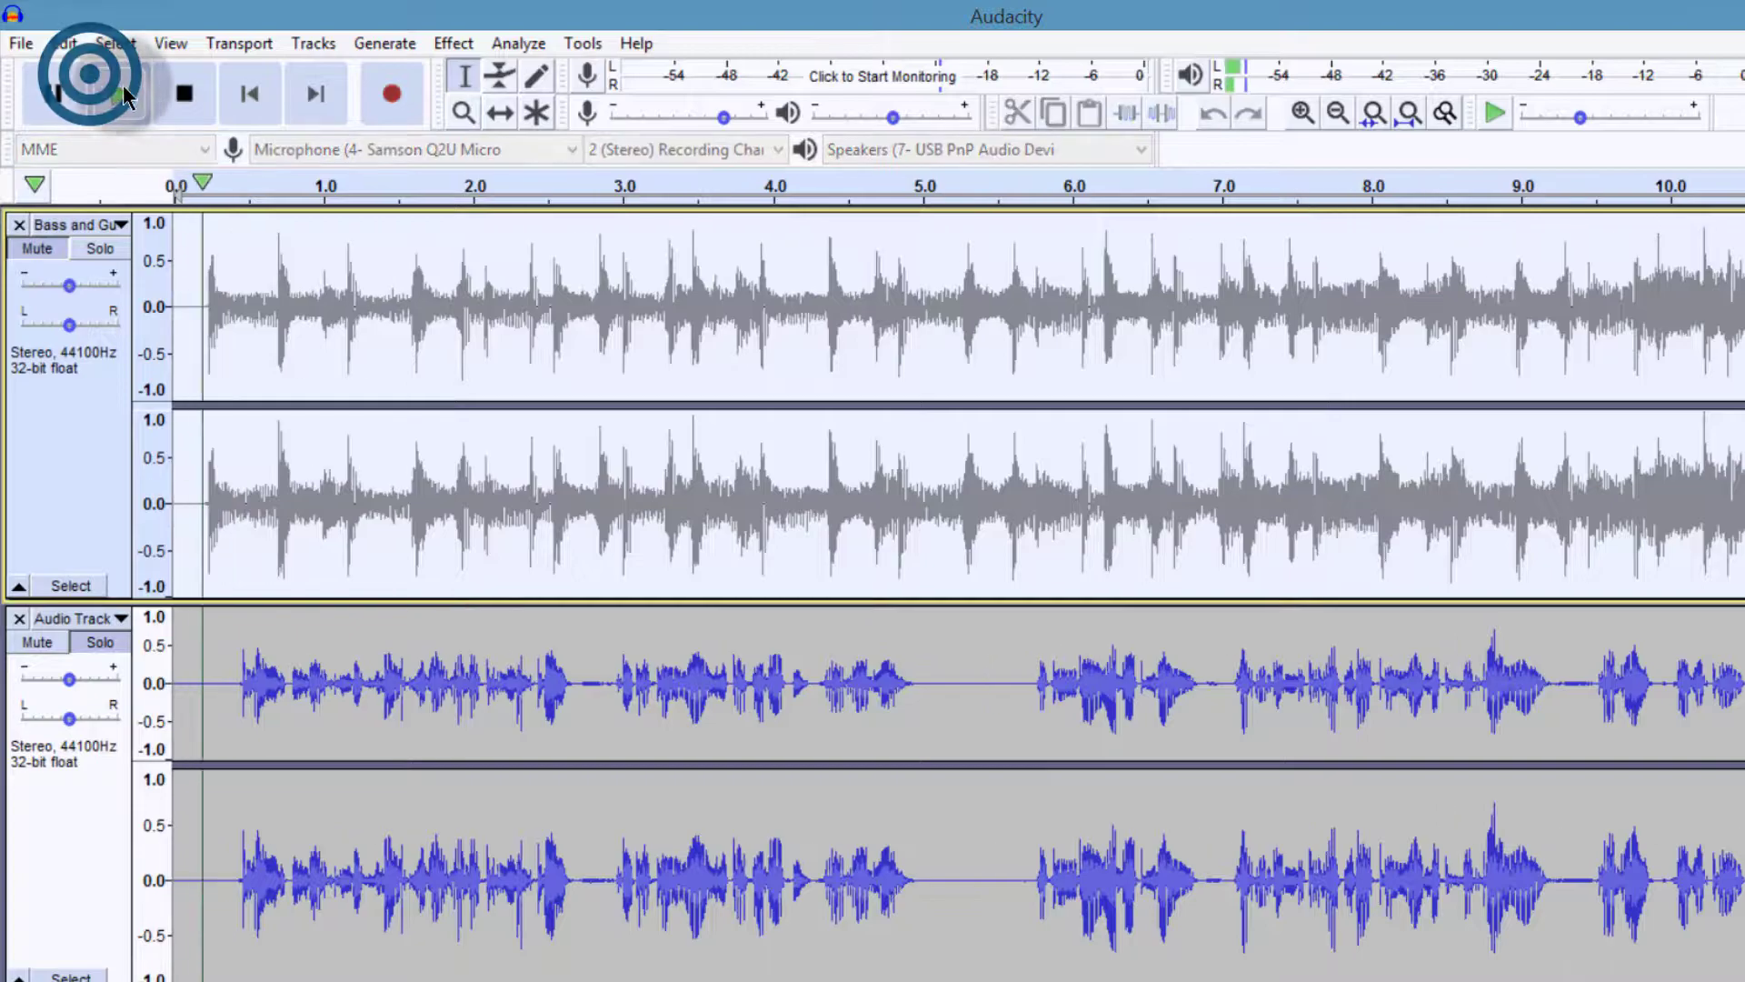
pyautogui.click(178, 87)
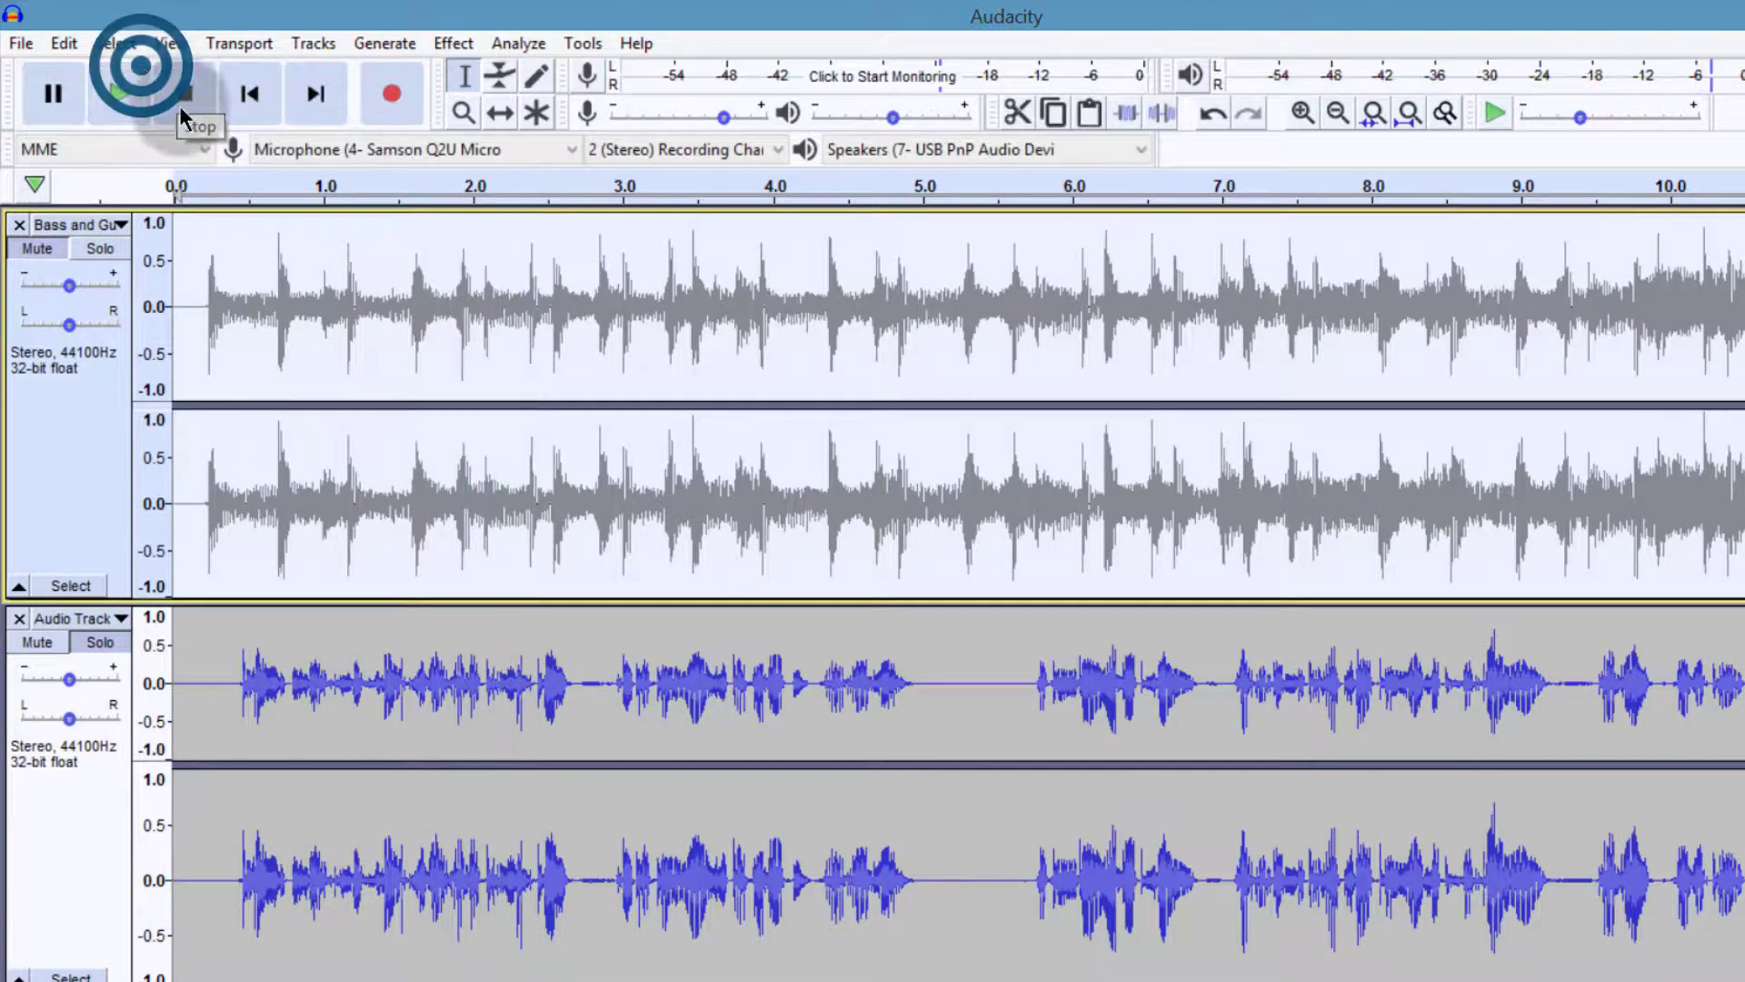
# Solo and audition the music, then make both tracks audible and select the music track.
pyautogui.click(37, 251)
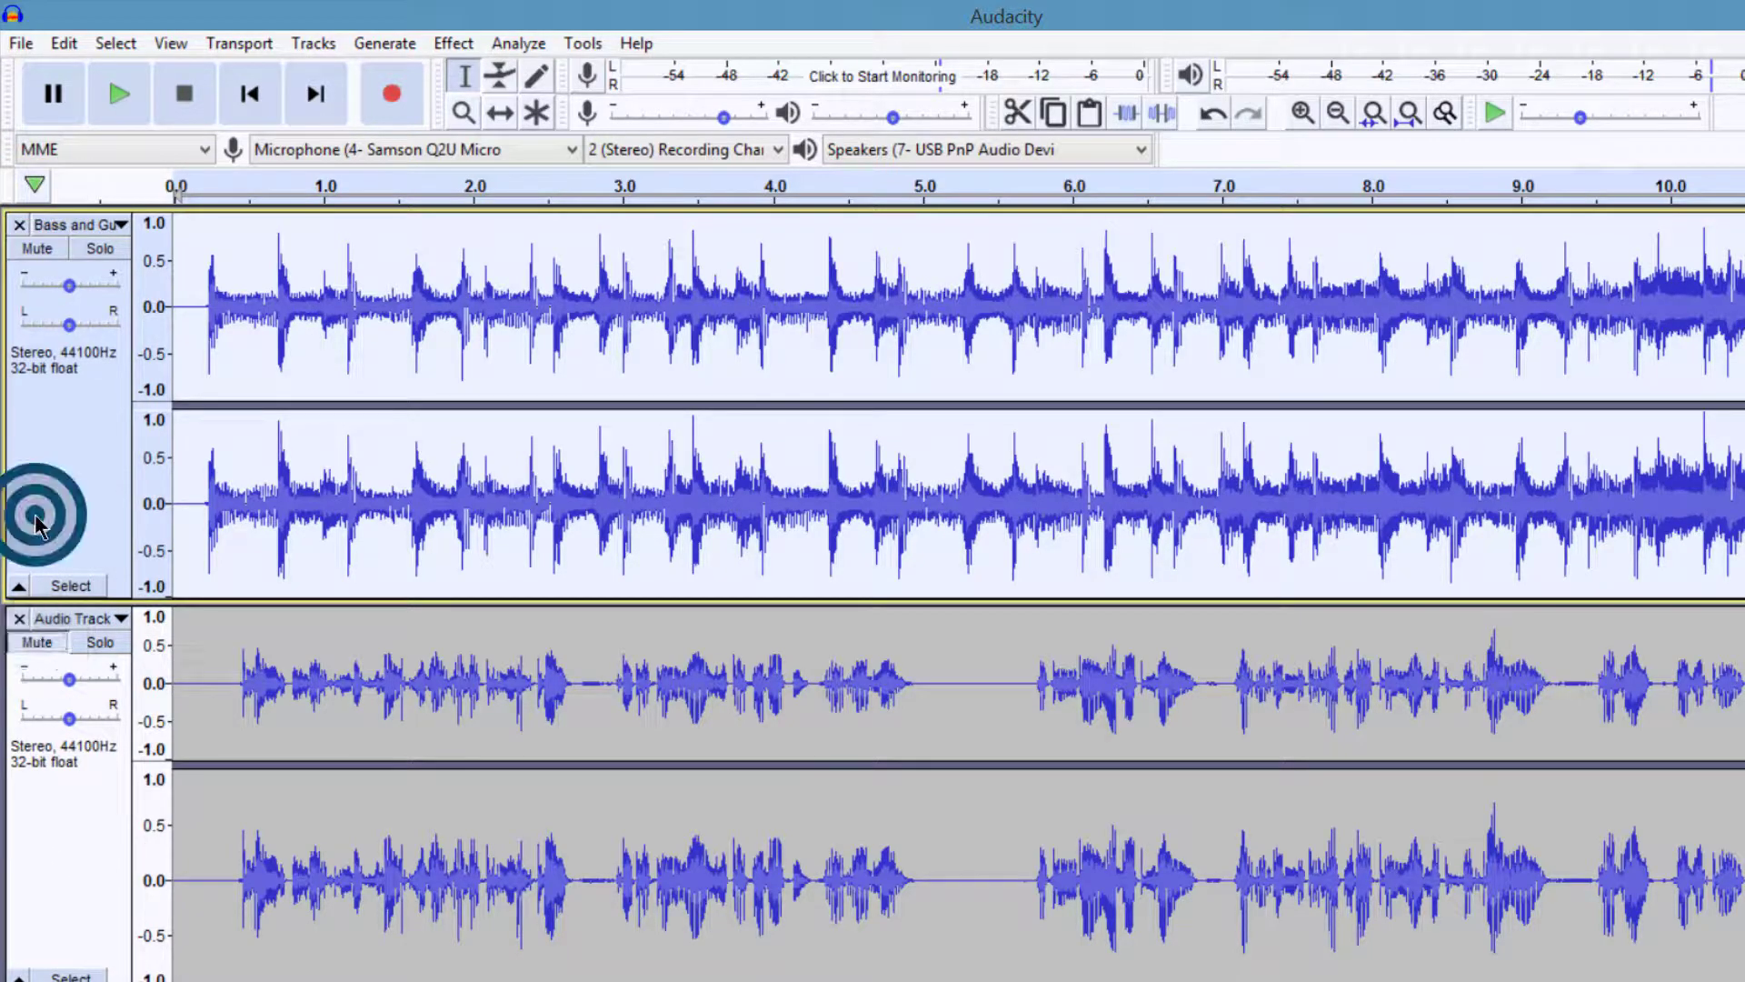
pyautogui.click(100, 248)
pyautogui.click(120, 94)
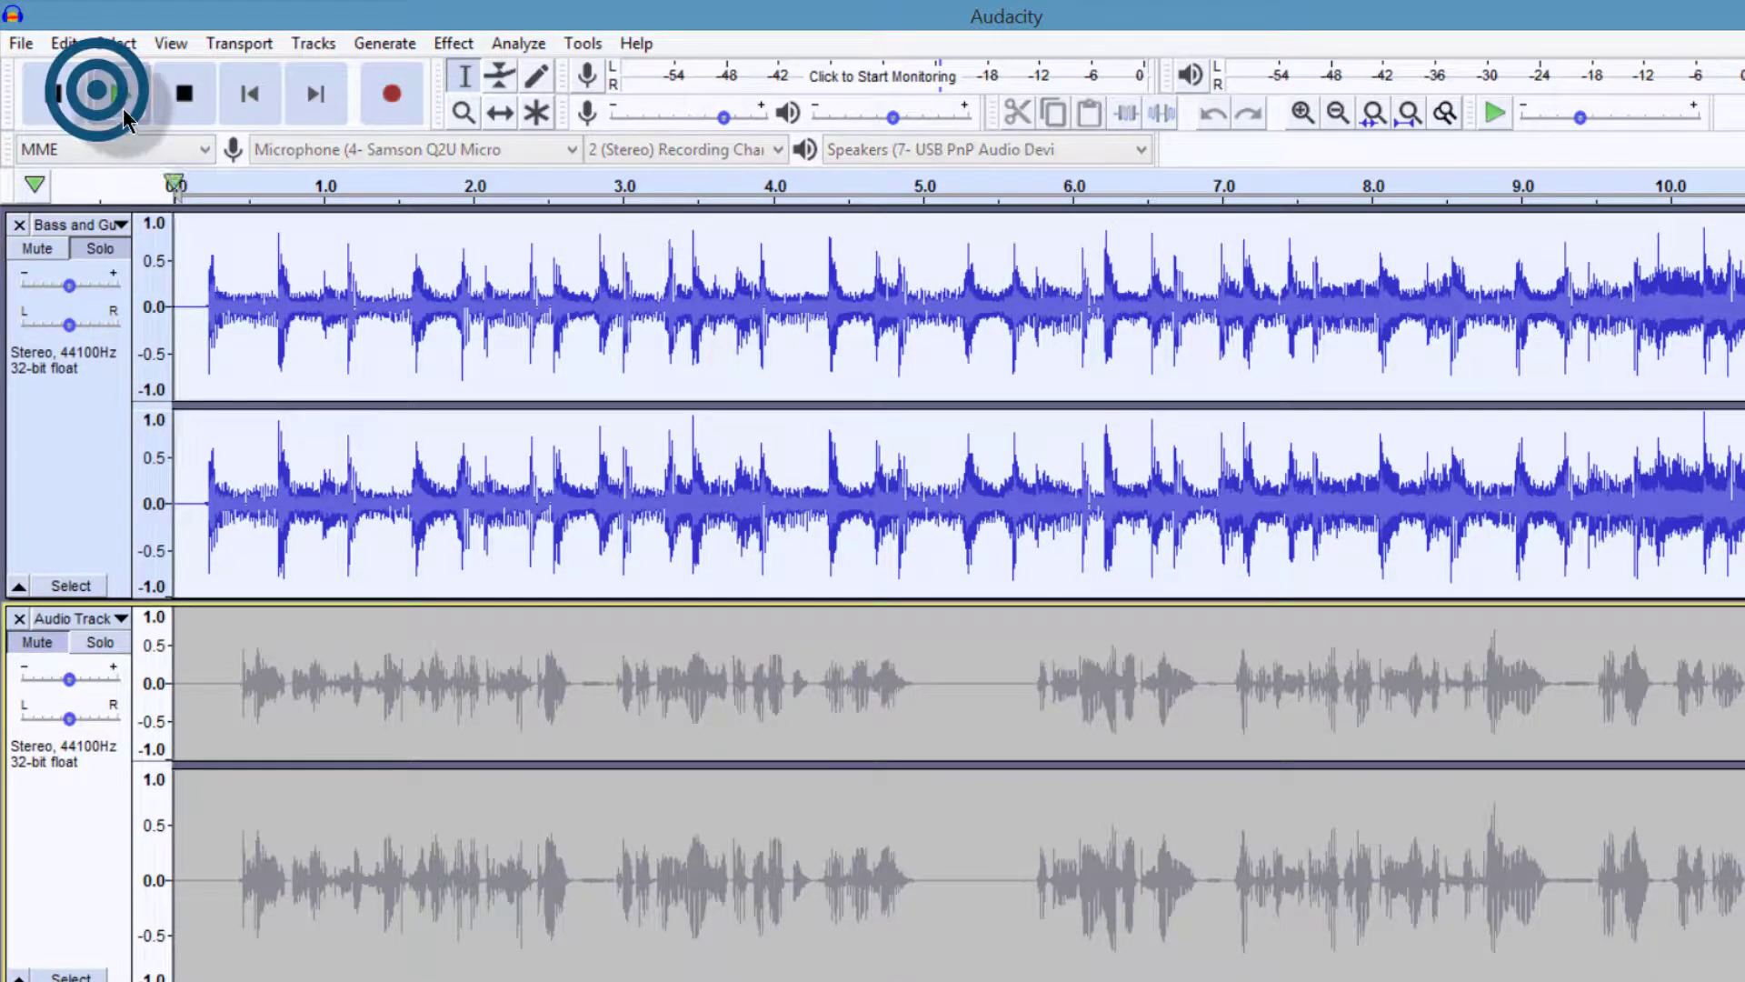
pyautogui.click(186, 98)
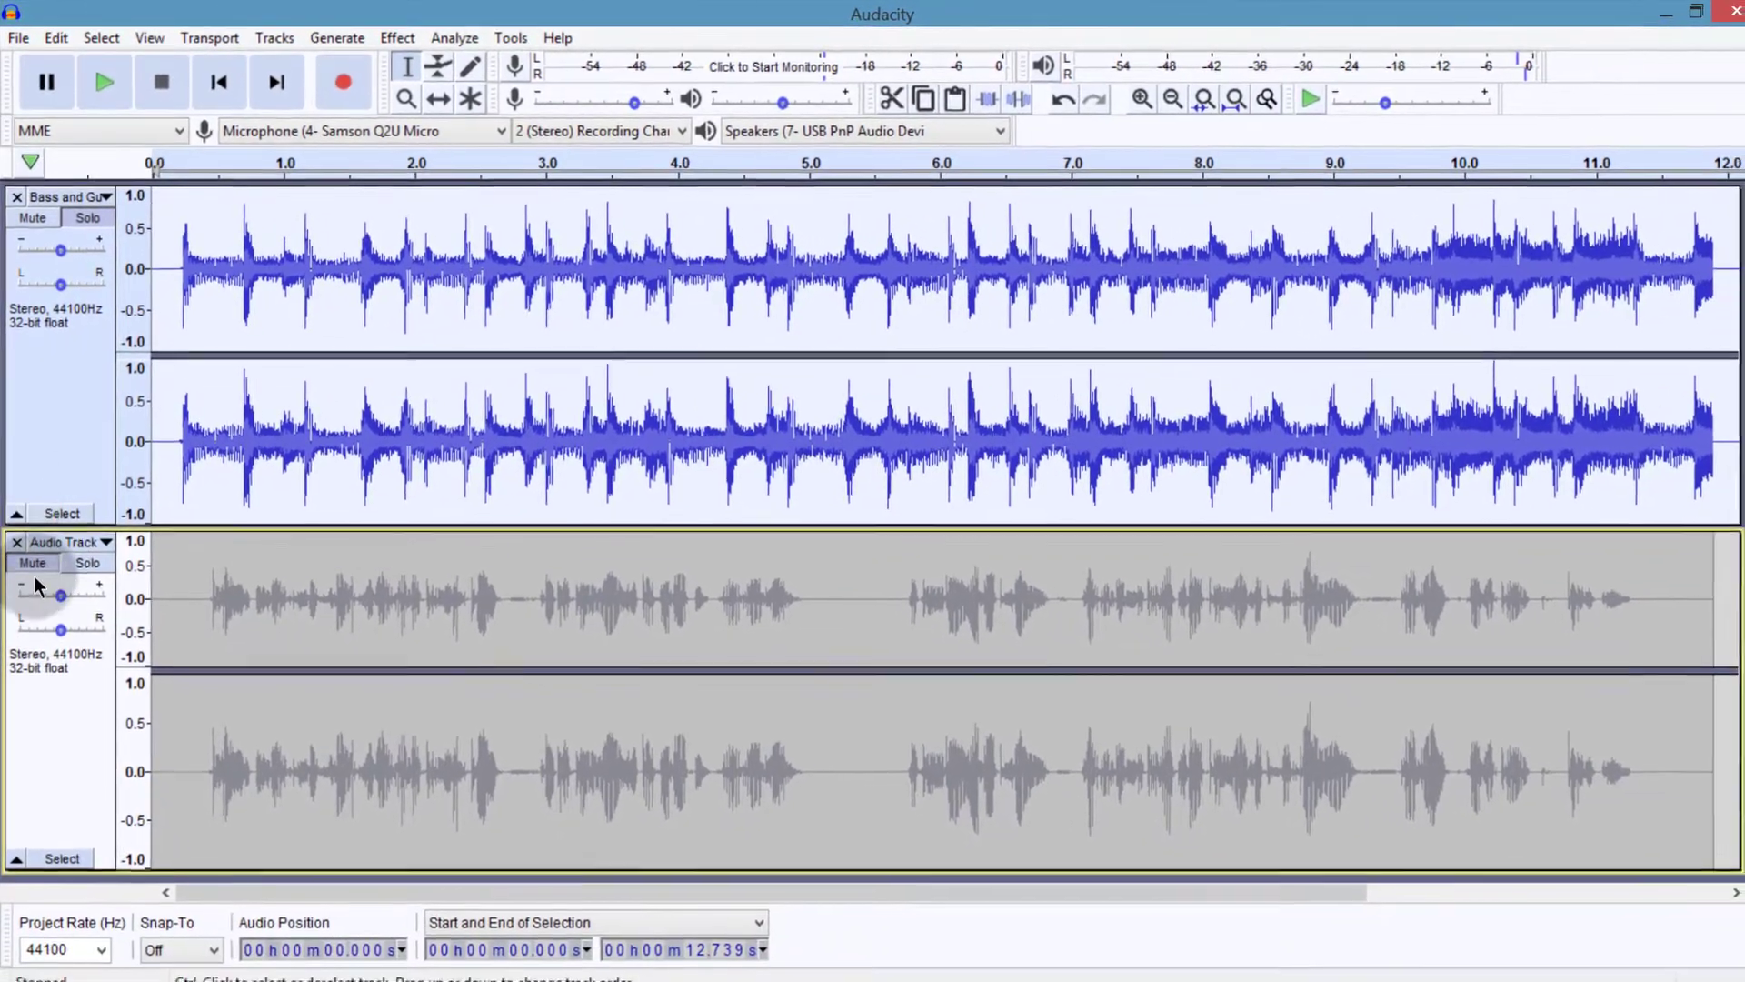
pyautogui.click(32, 563)
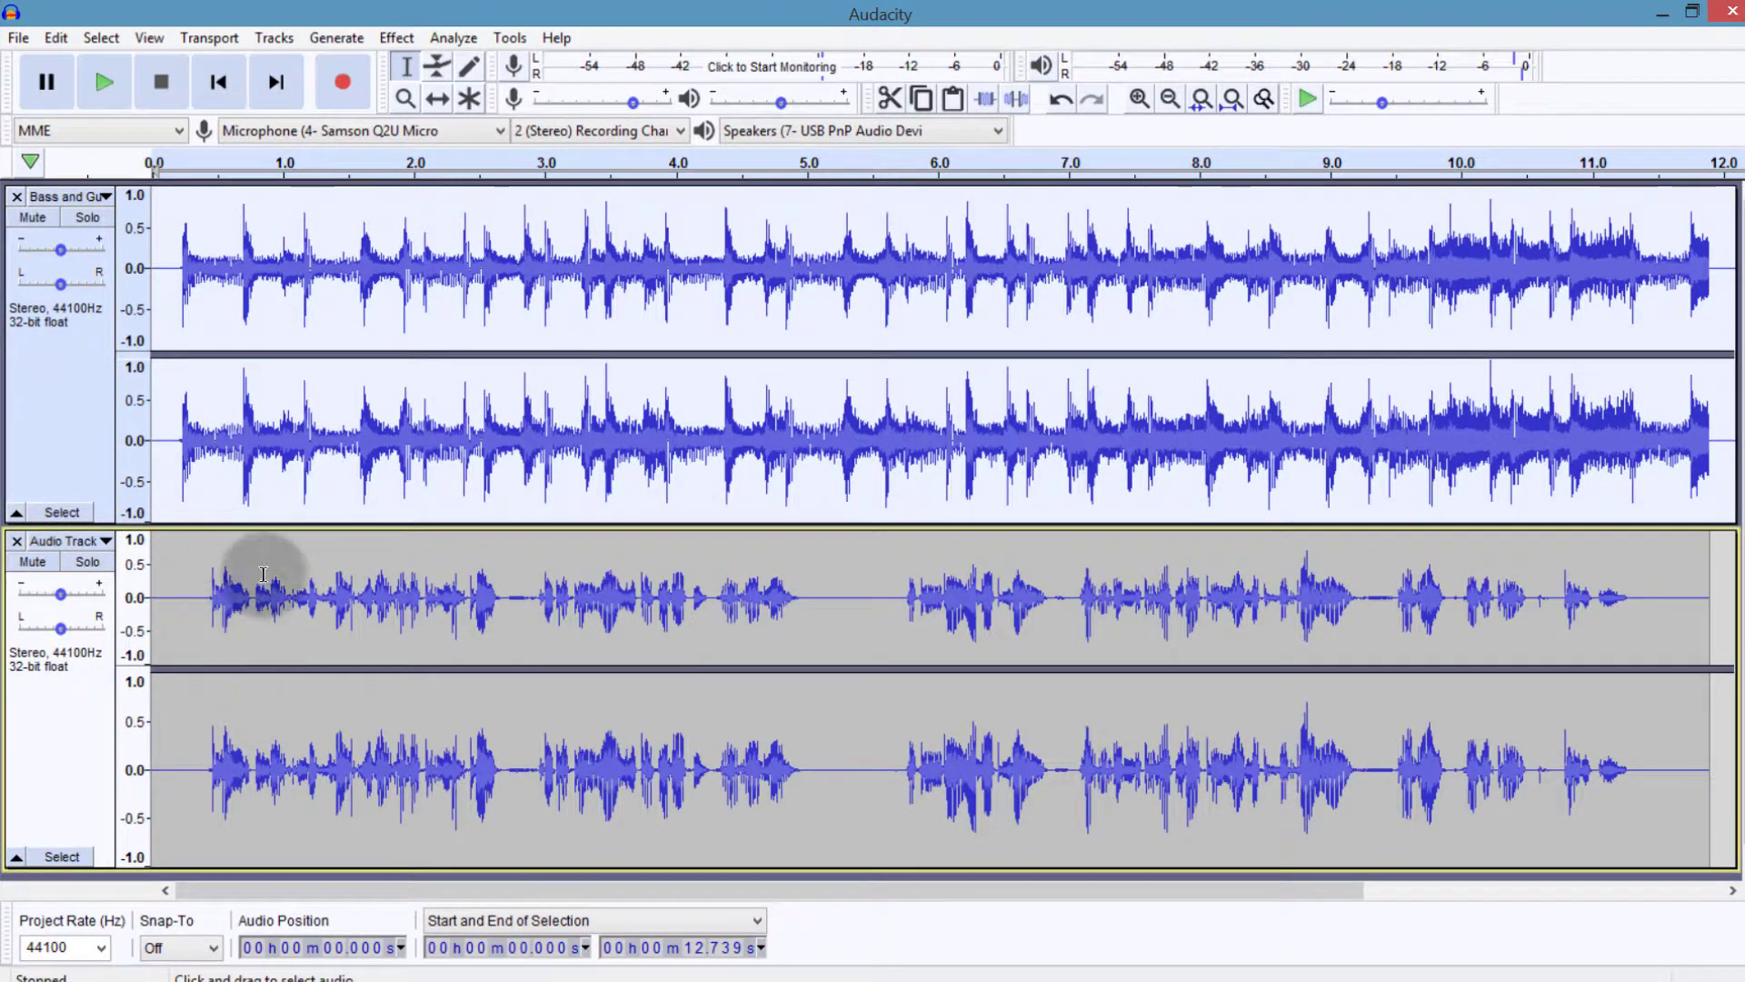
pyautogui.click(41, 334)
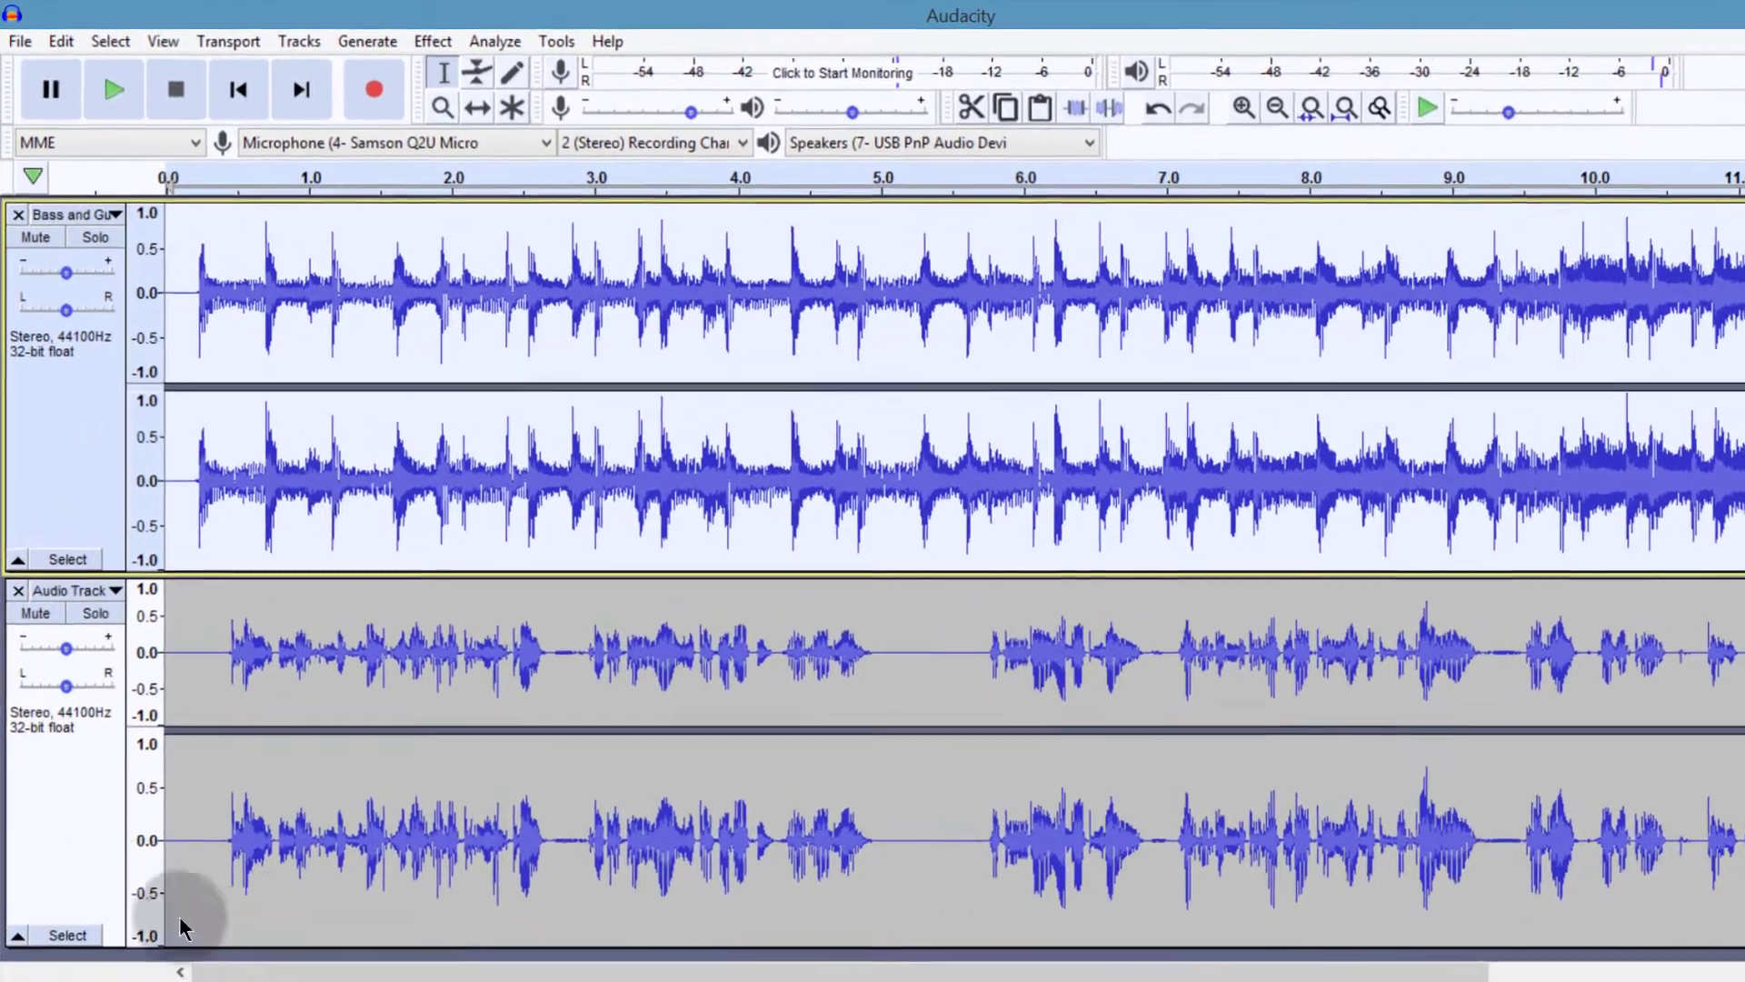
# Open Auto Duck on the Bass and Guitar track and lower the duck amount to -20.1 dB.
pyautogui.click(43, 345)
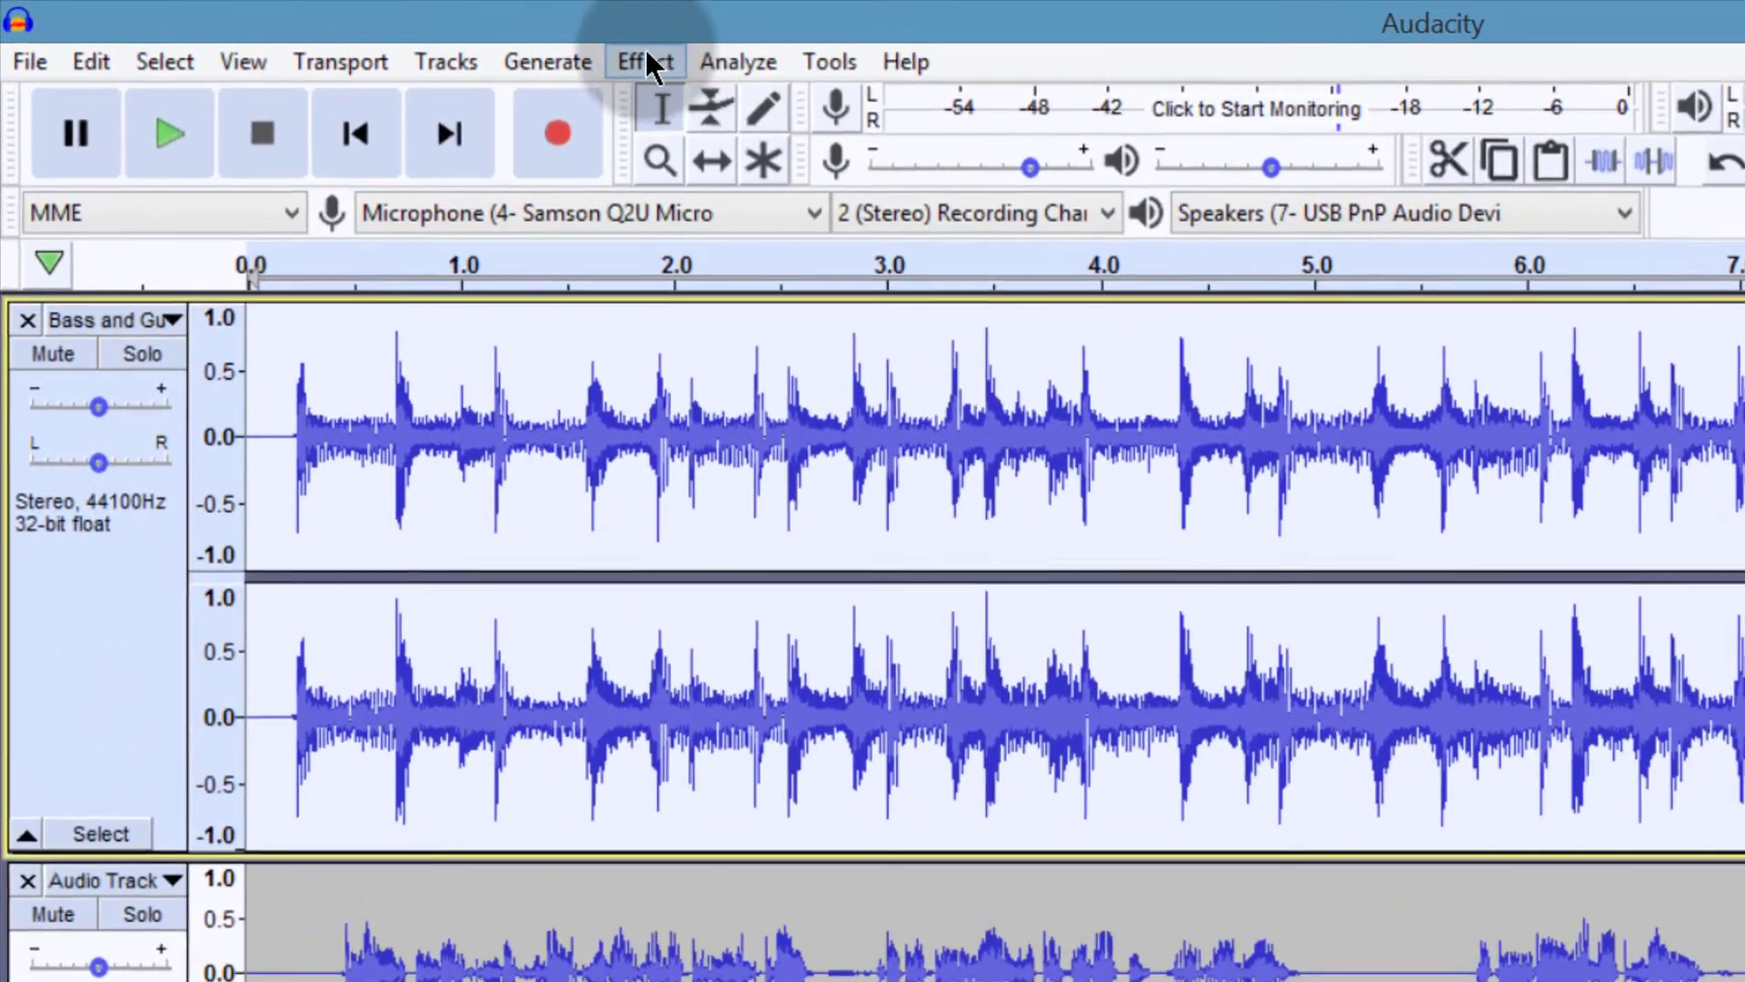
pyautogui.click(565, 54)
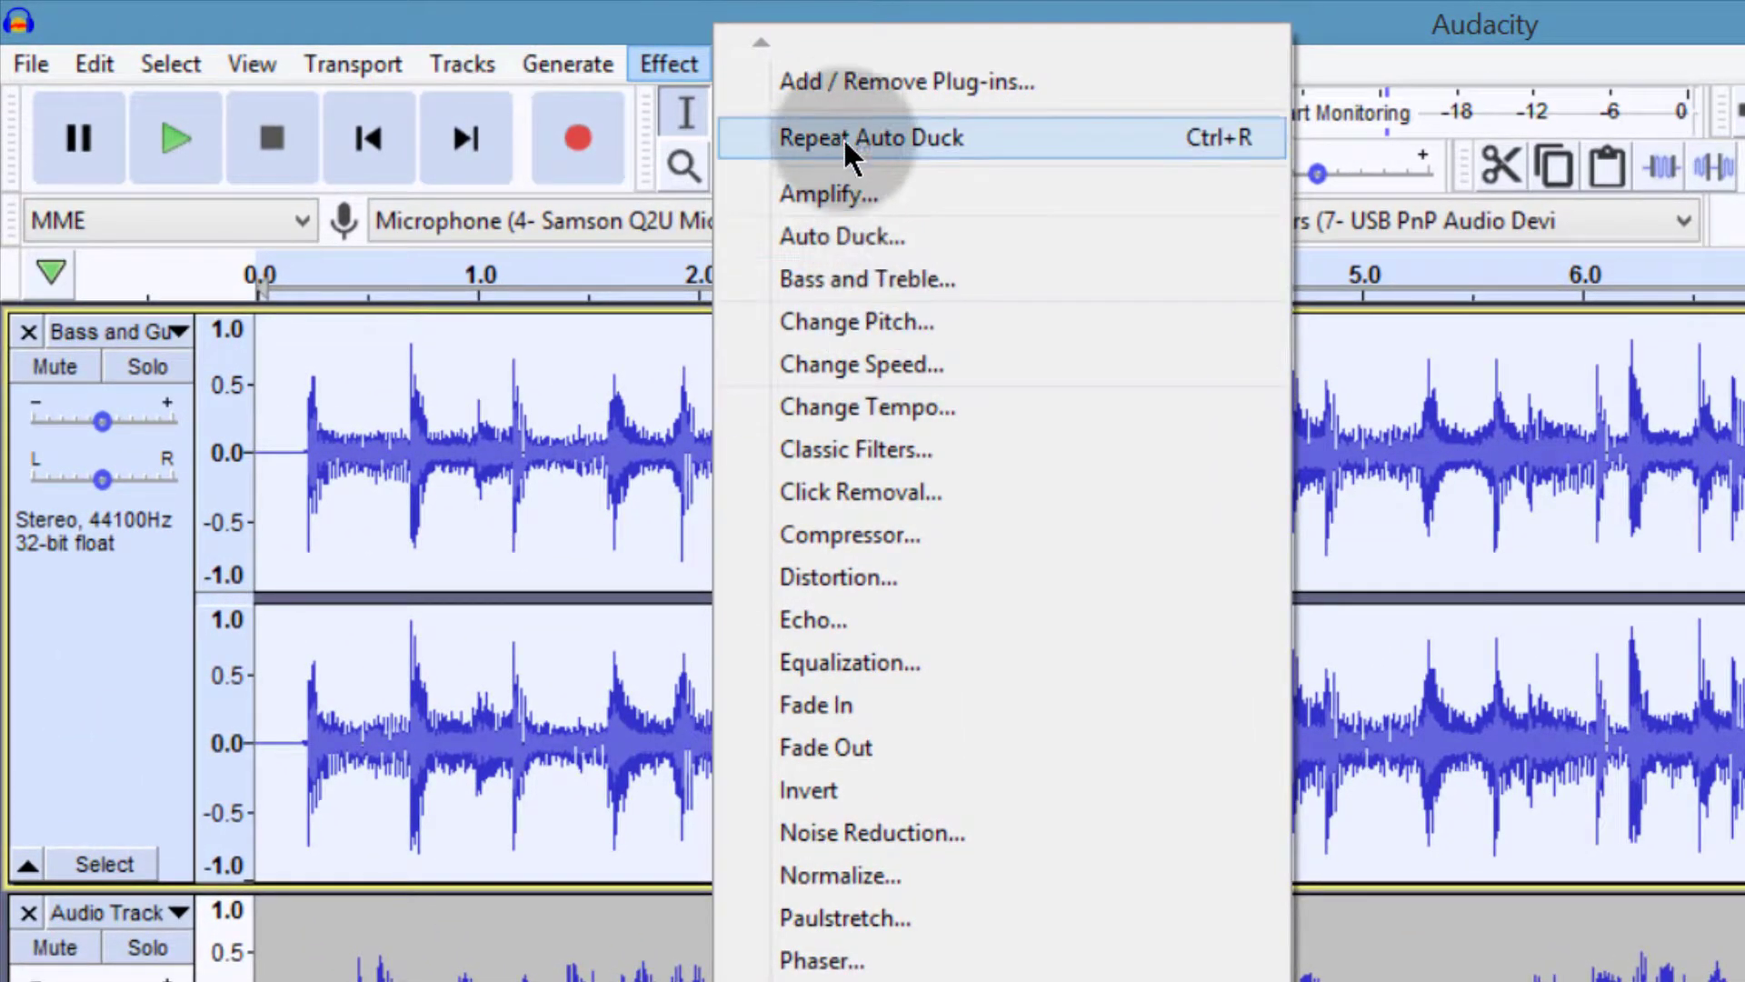
pyautogui.click(841, 235)
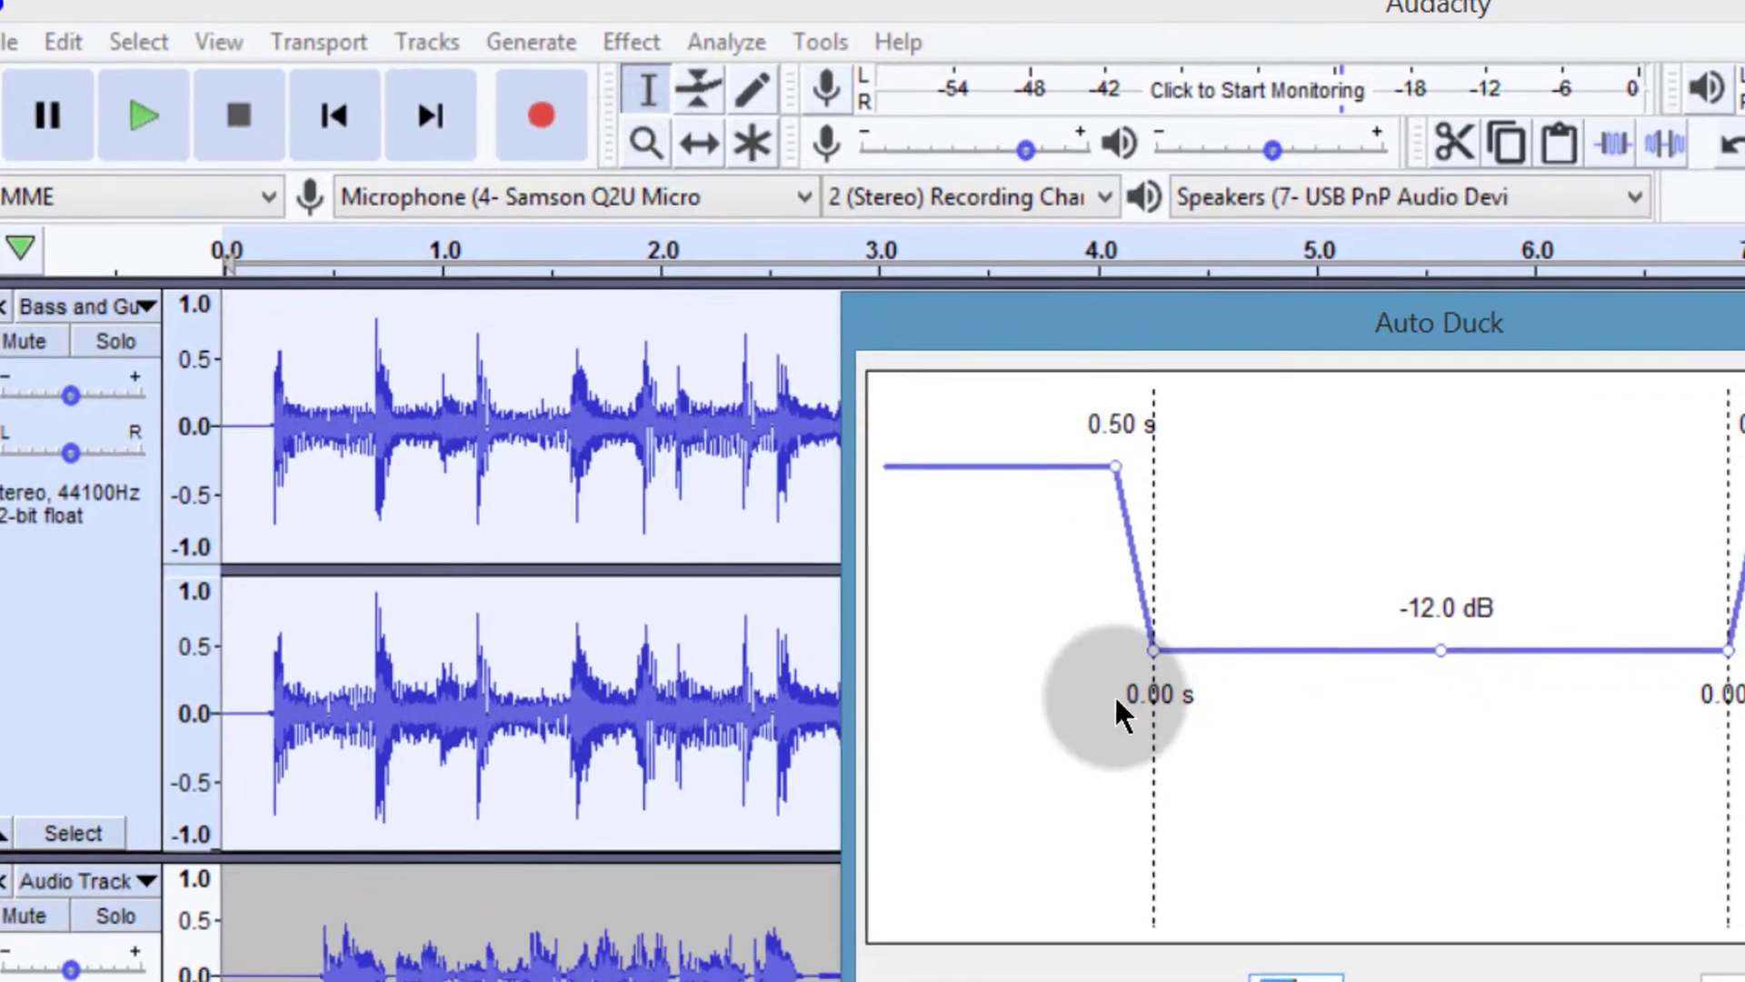
pyautogui.moveTo(1441, 341); pyautogui.dragTo(1163, 357)
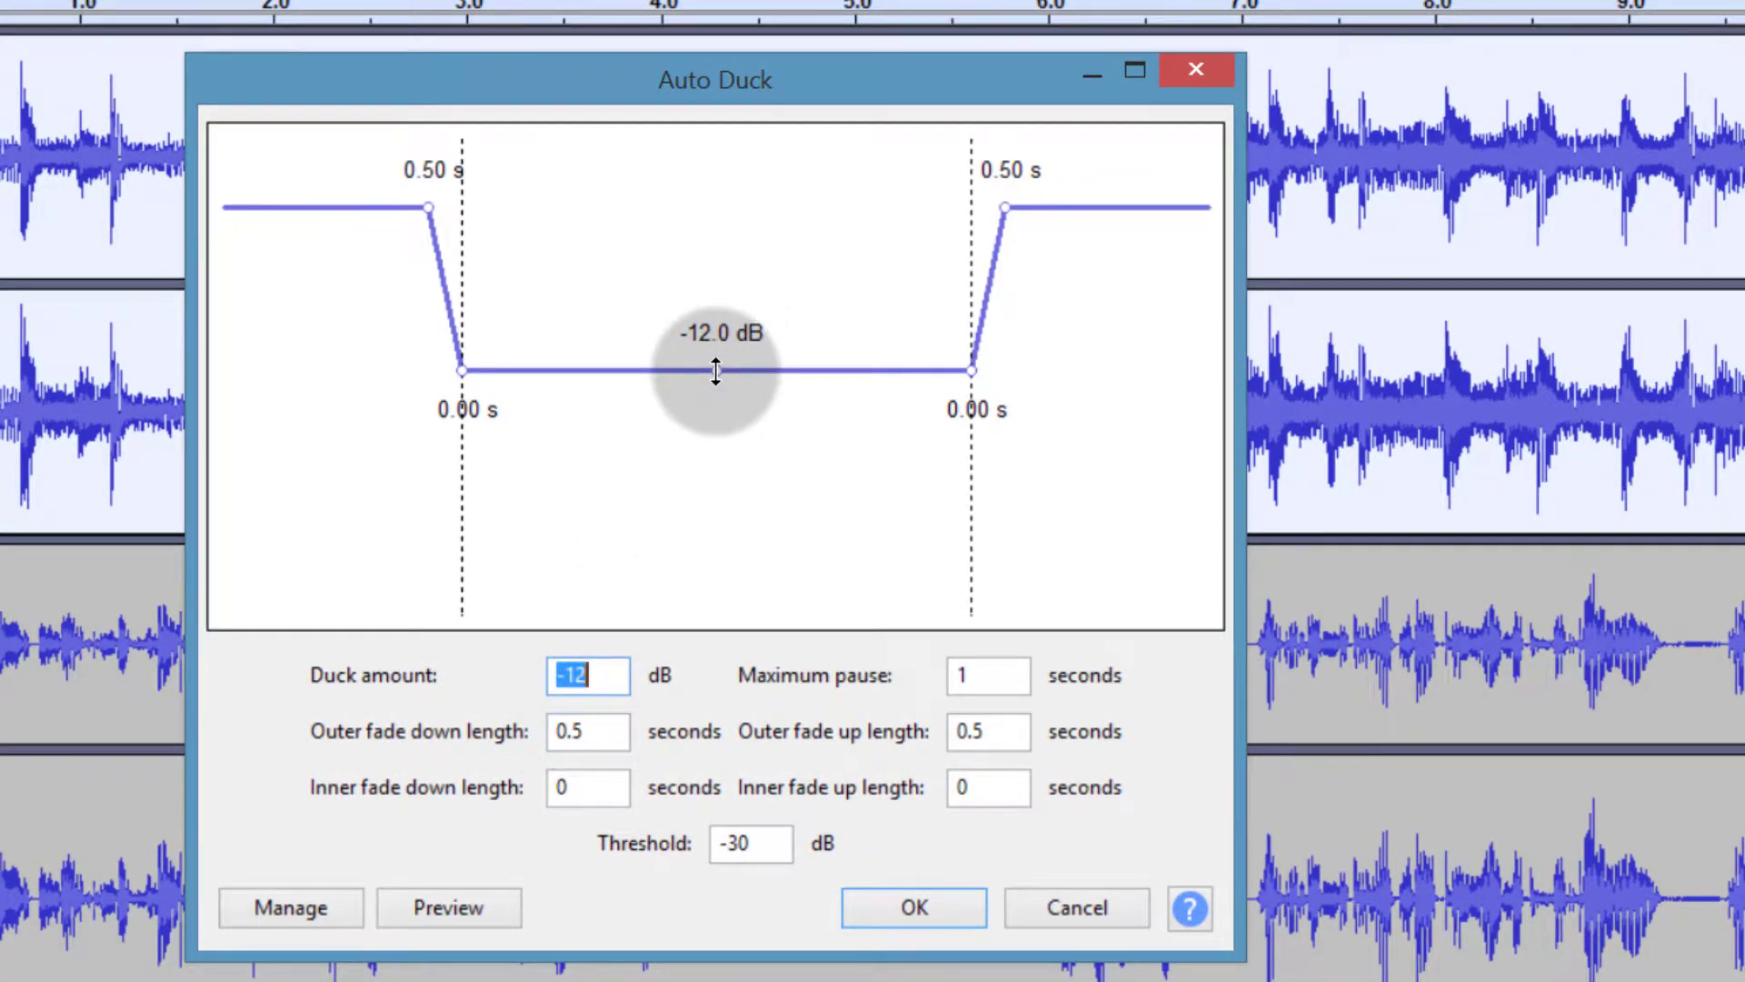
pyautogui.click(506, 249)
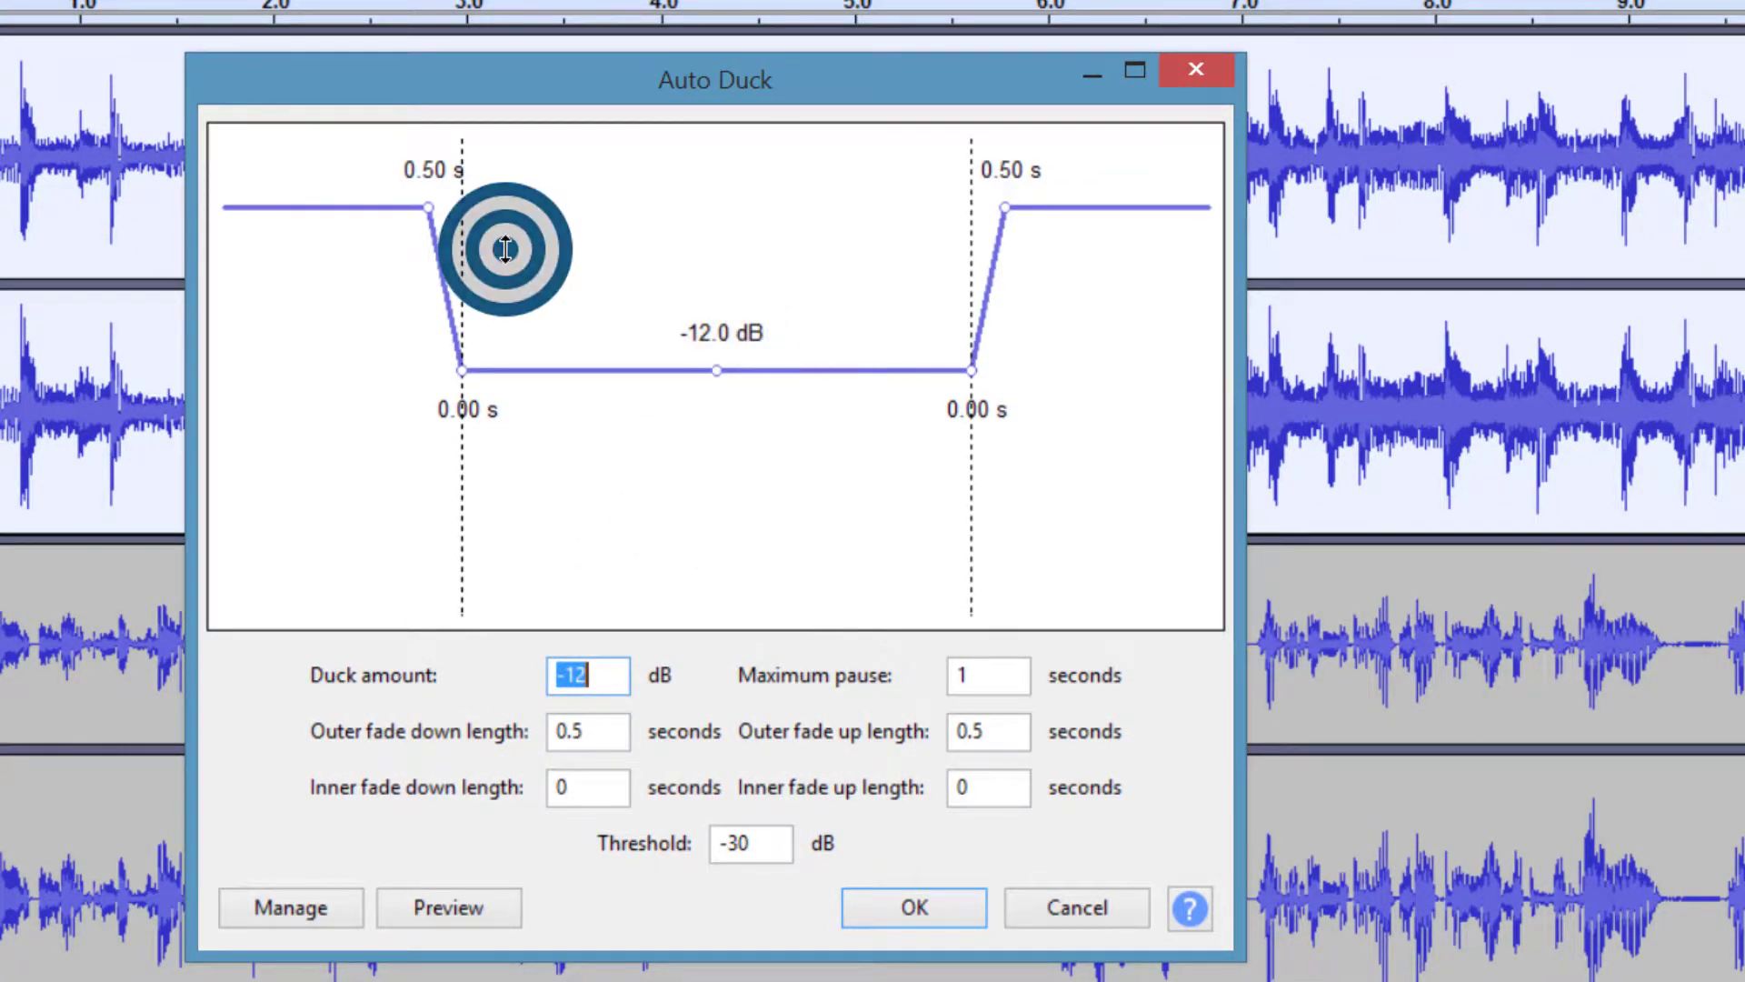
pyautogui.moveTo(717, 369); pyautogui.dragTo(716, 472)
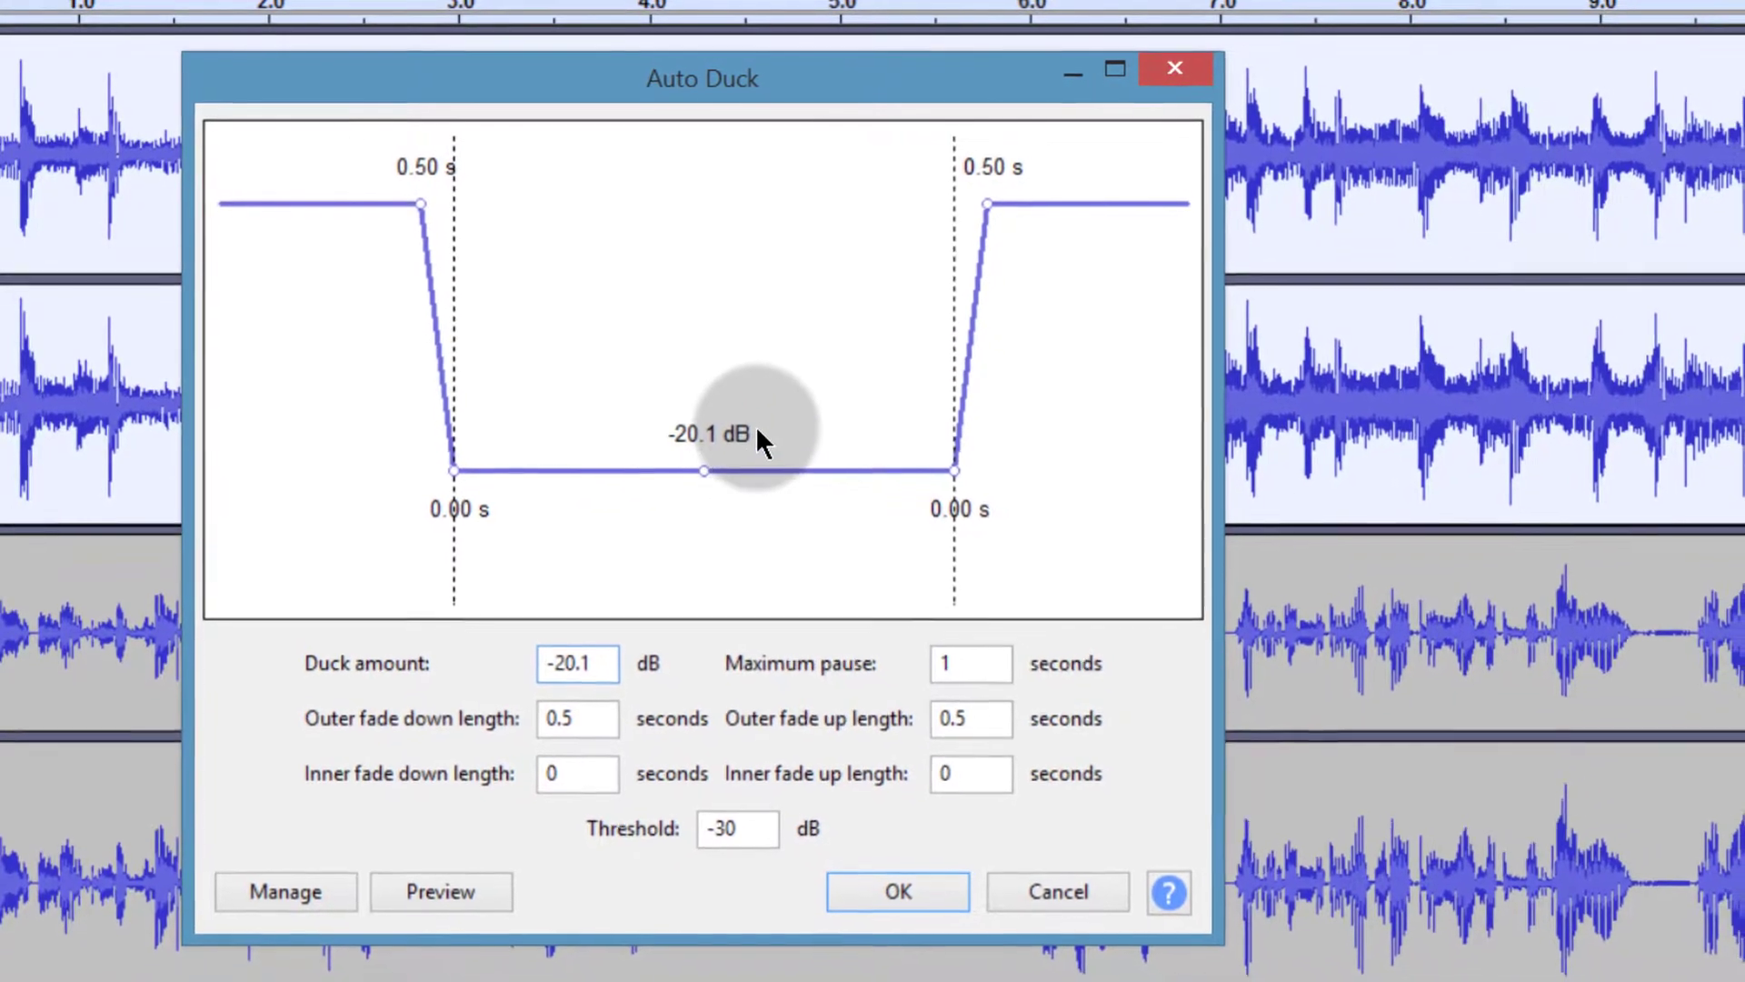
pyautogui.moveTo(333, 80); pyautogui.dragTo(418, 2)
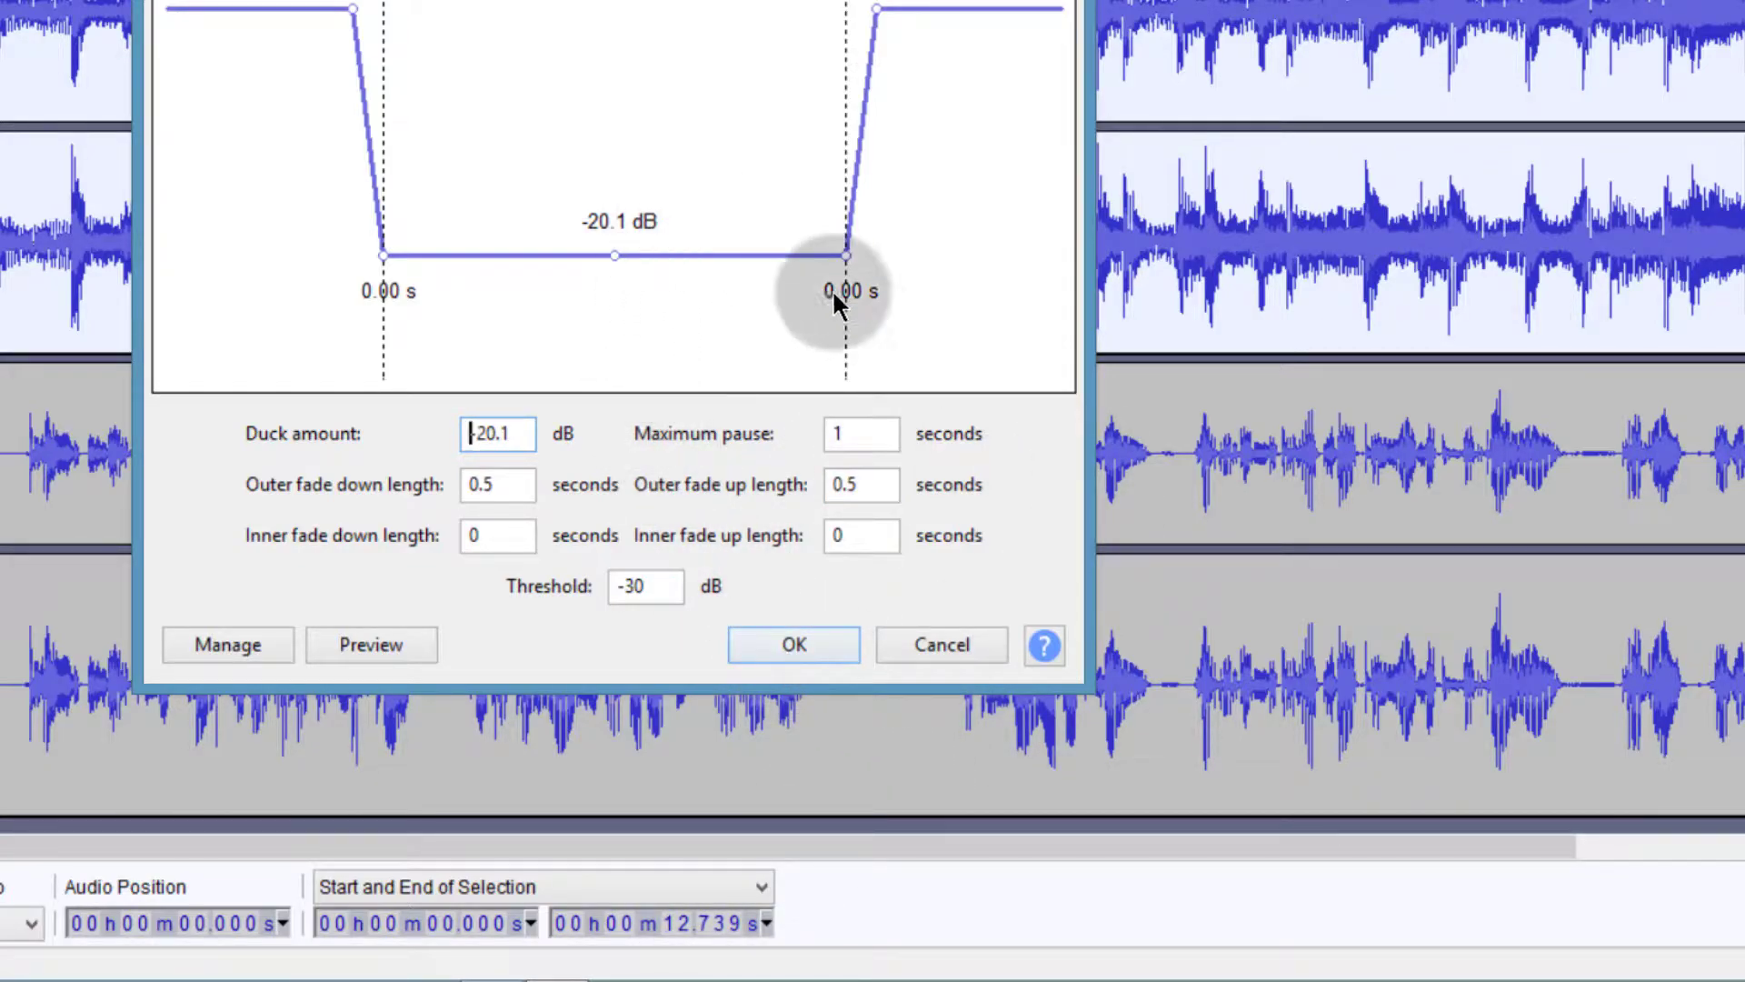
# Set the maximum pause to 1 second and preview the ducked music under the voice.
pyautogui.click(857, 436)
pyautogui.click(634, 279)
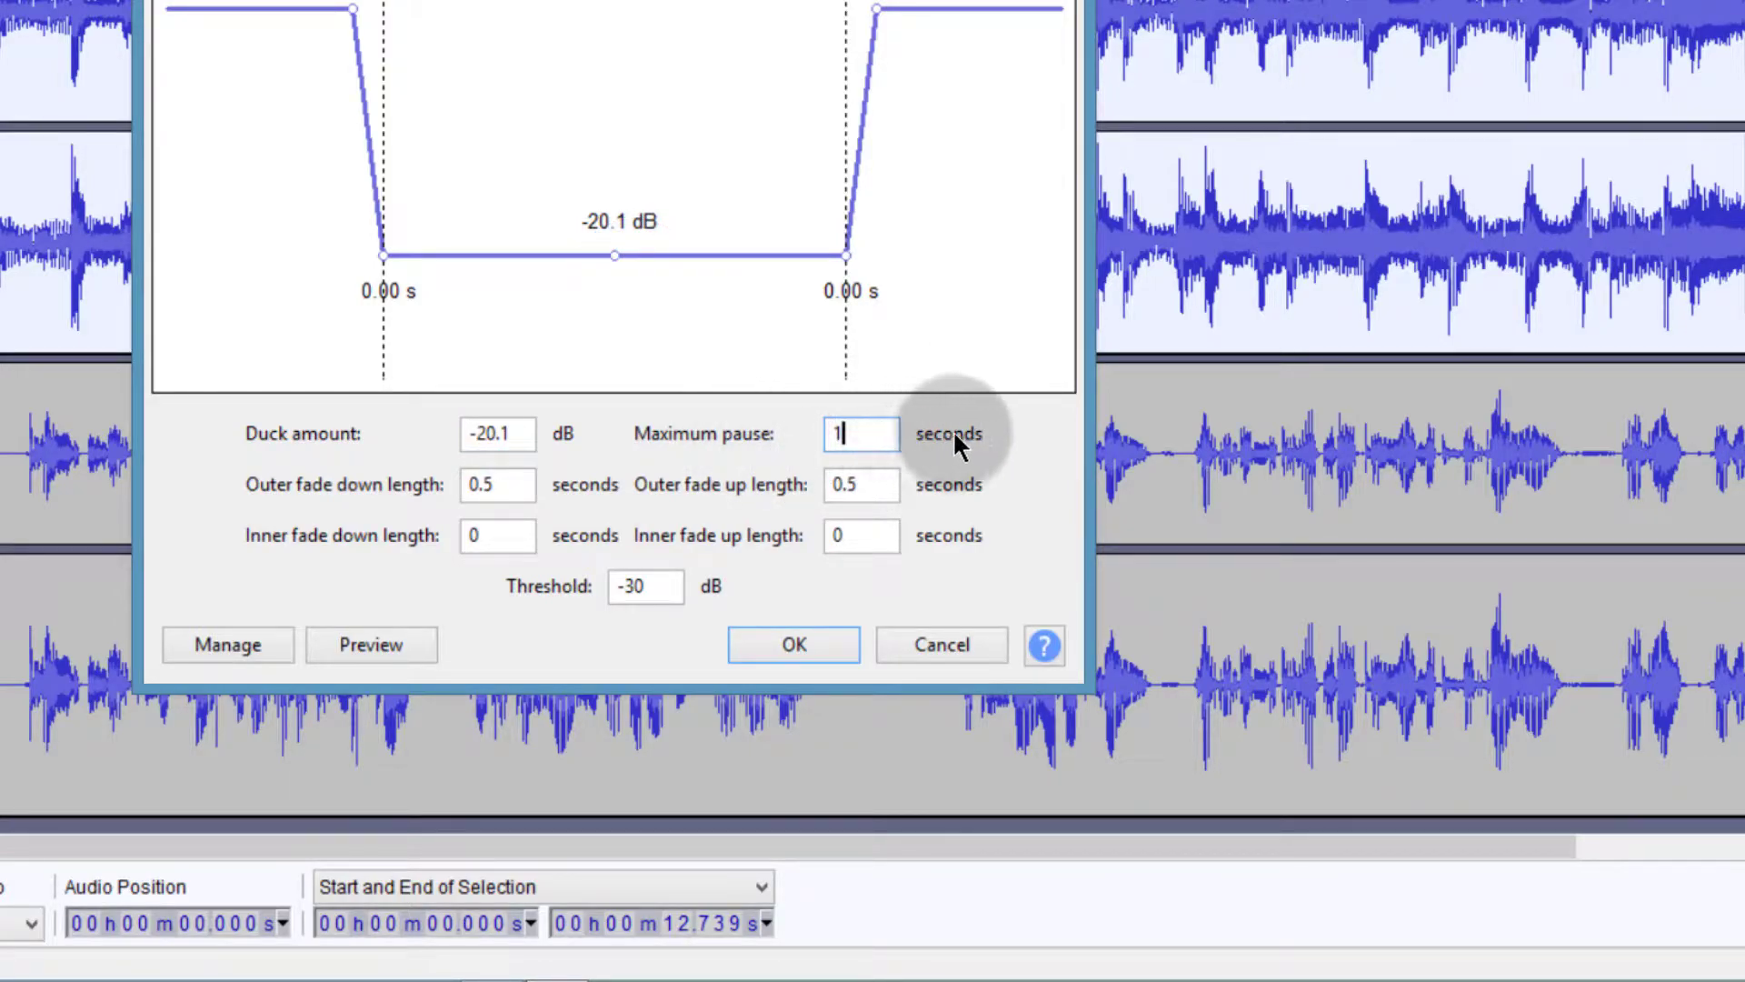
pyautogui.doubleClick(859, 434)
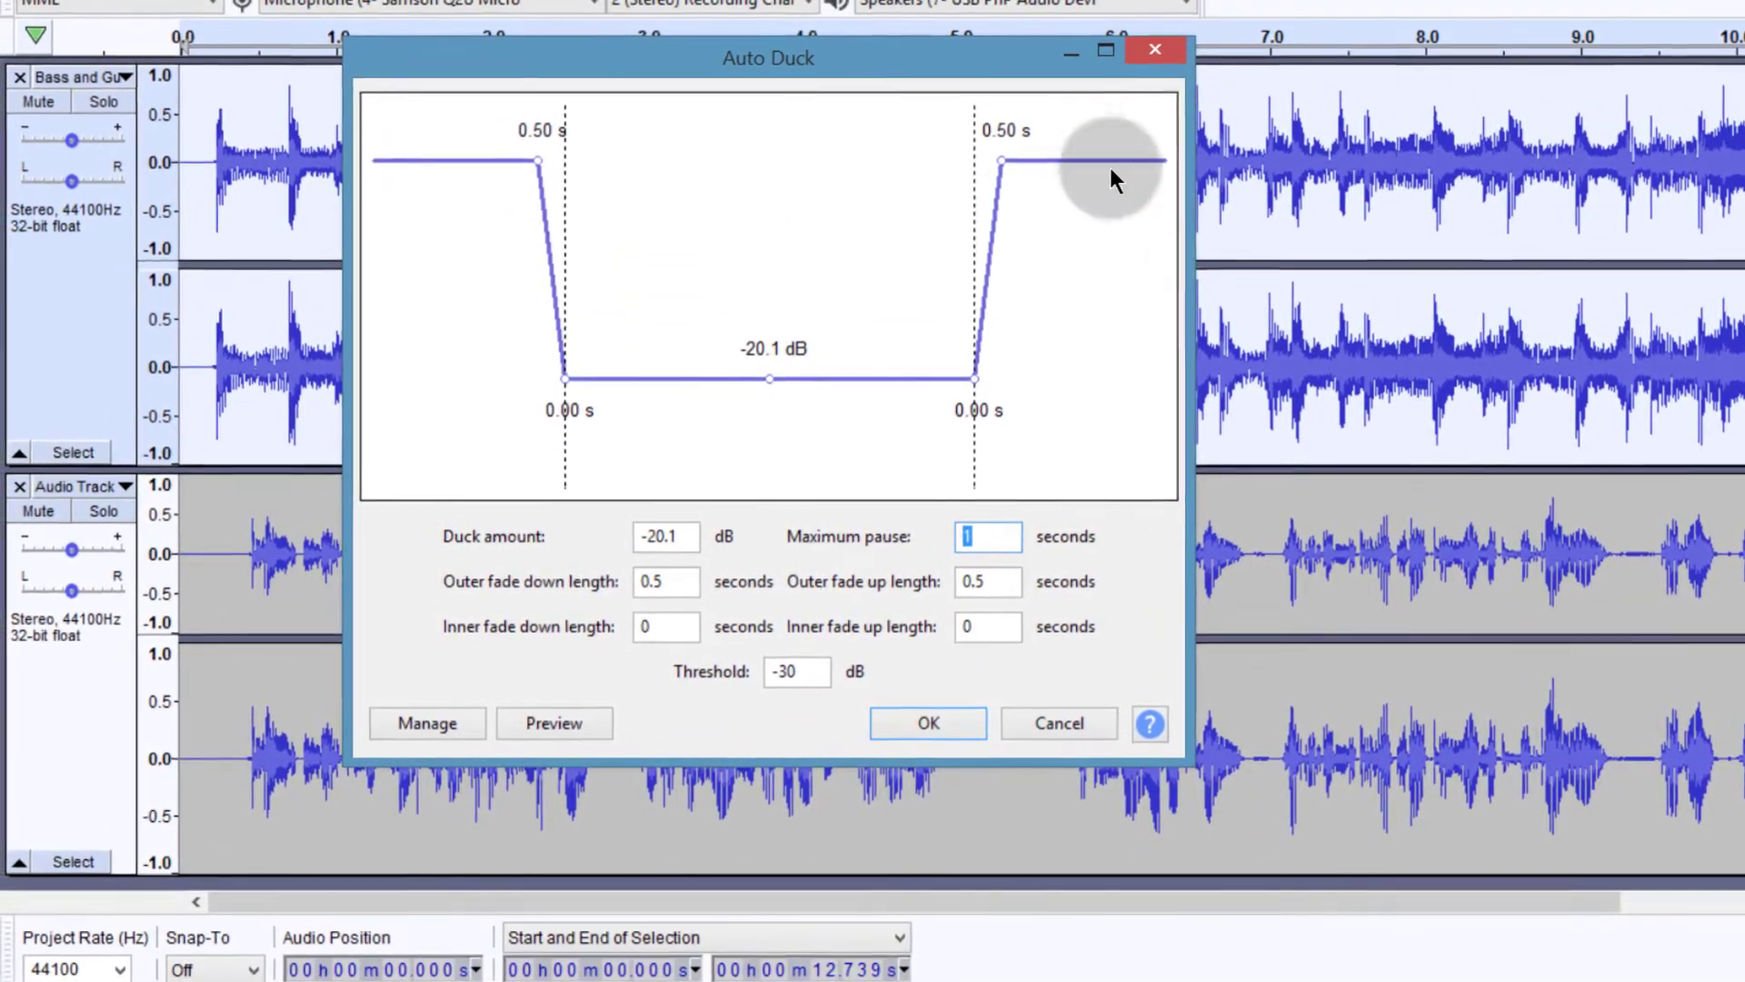
pyautogui.click(549, 727)
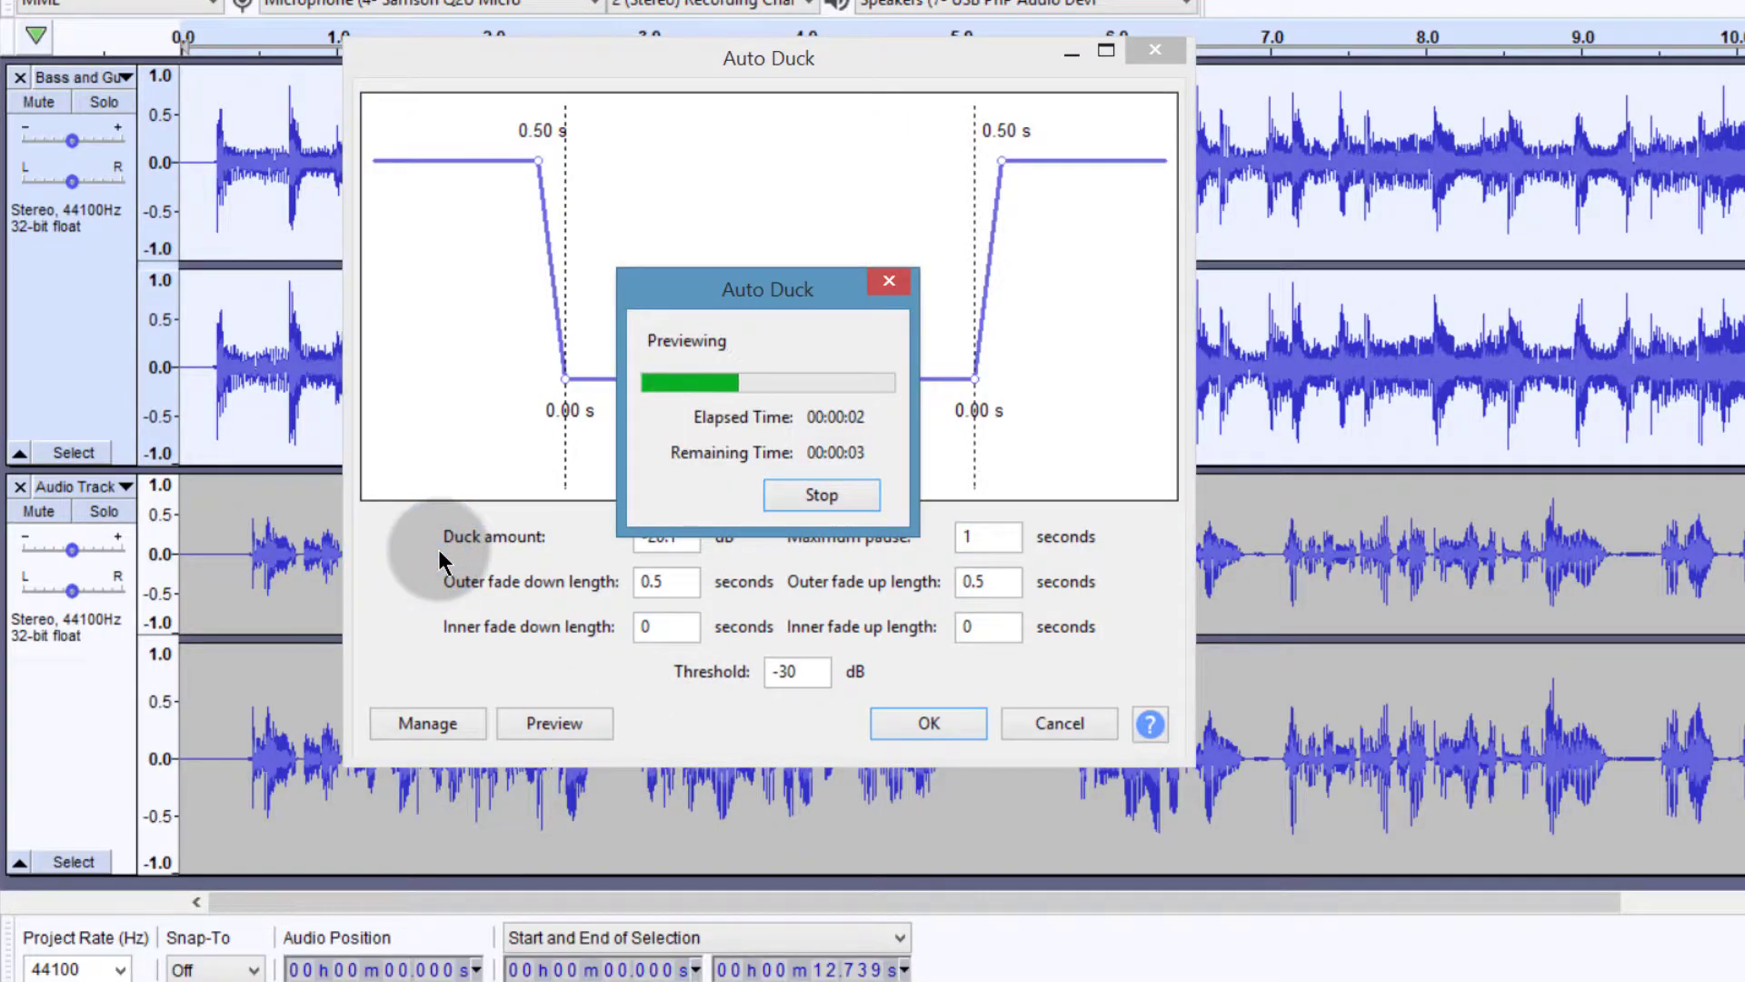
pyautogui.click(800, 495)
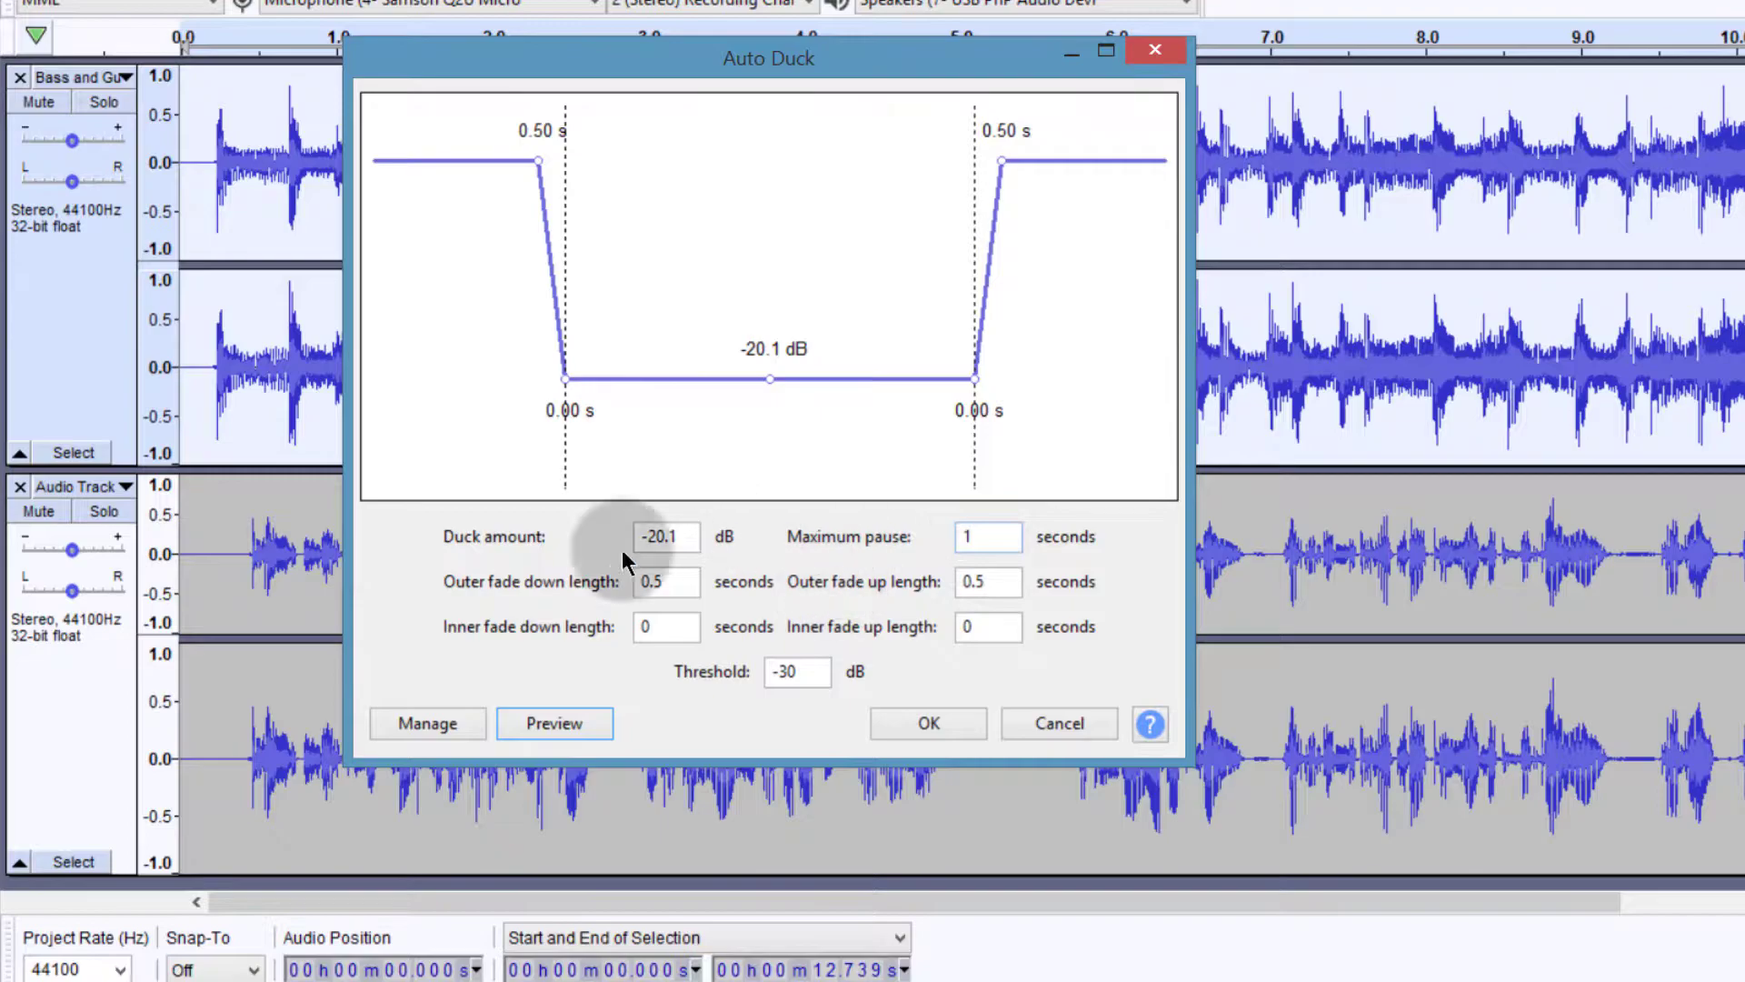
pyautogui.click(970, 535)
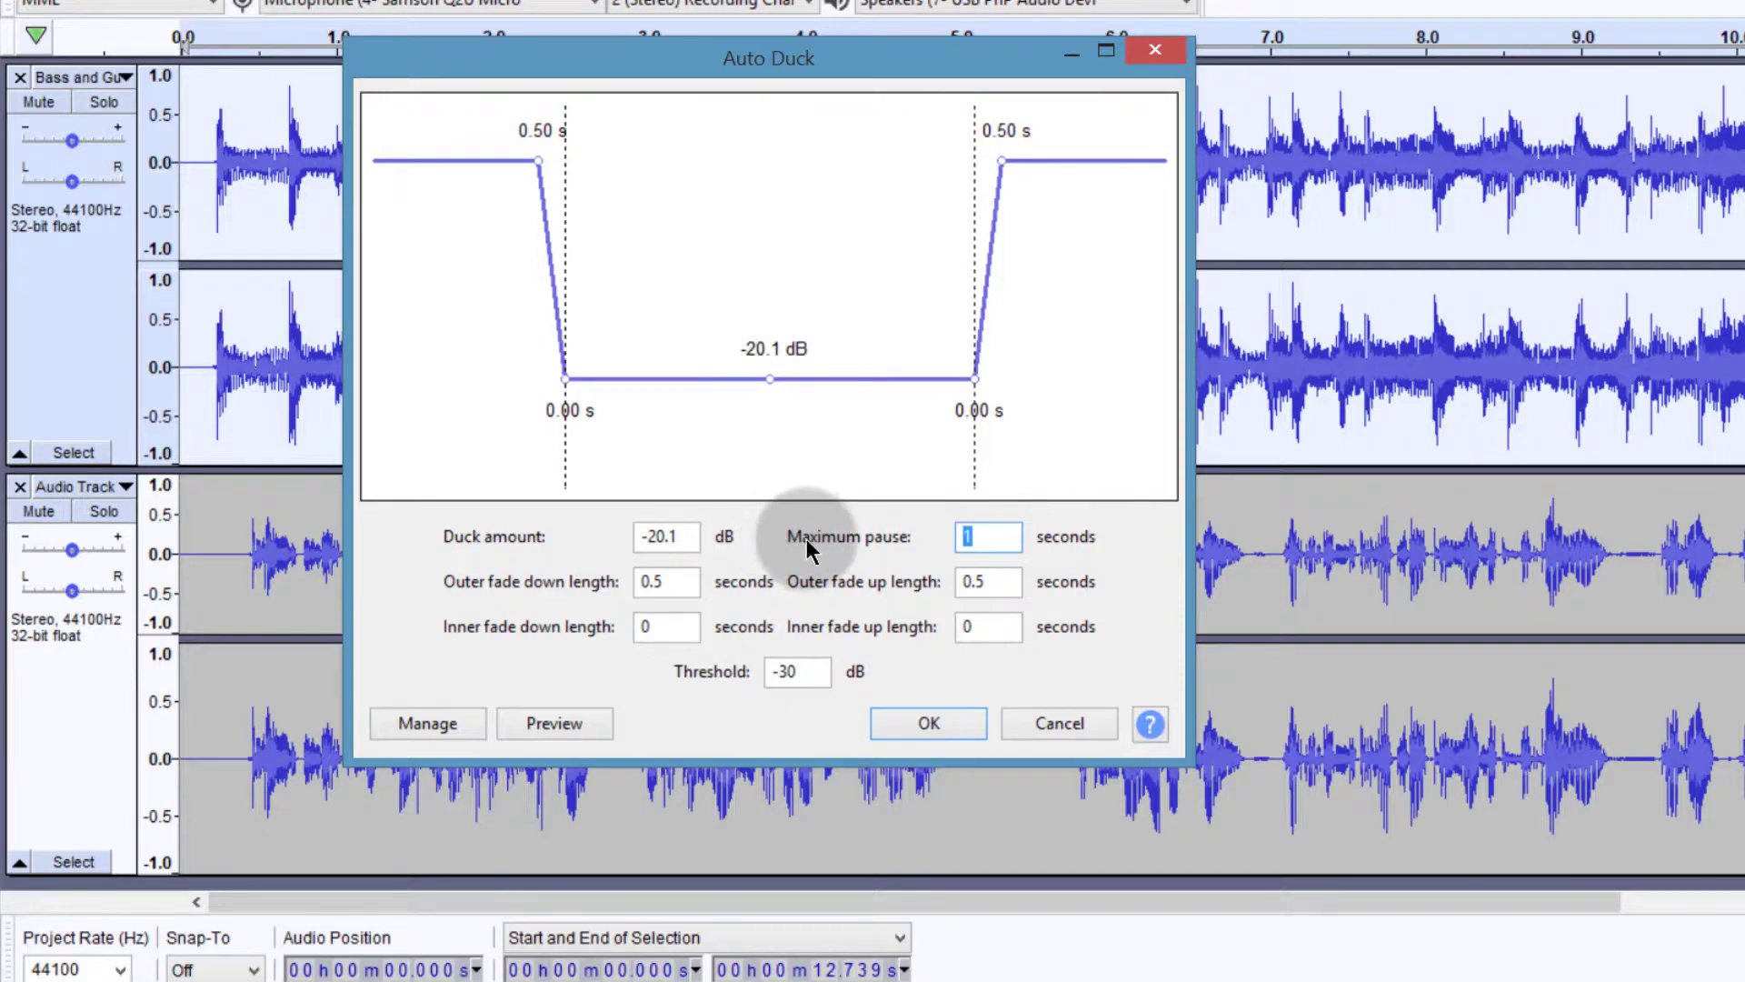
pyautogui.click(989, 536)
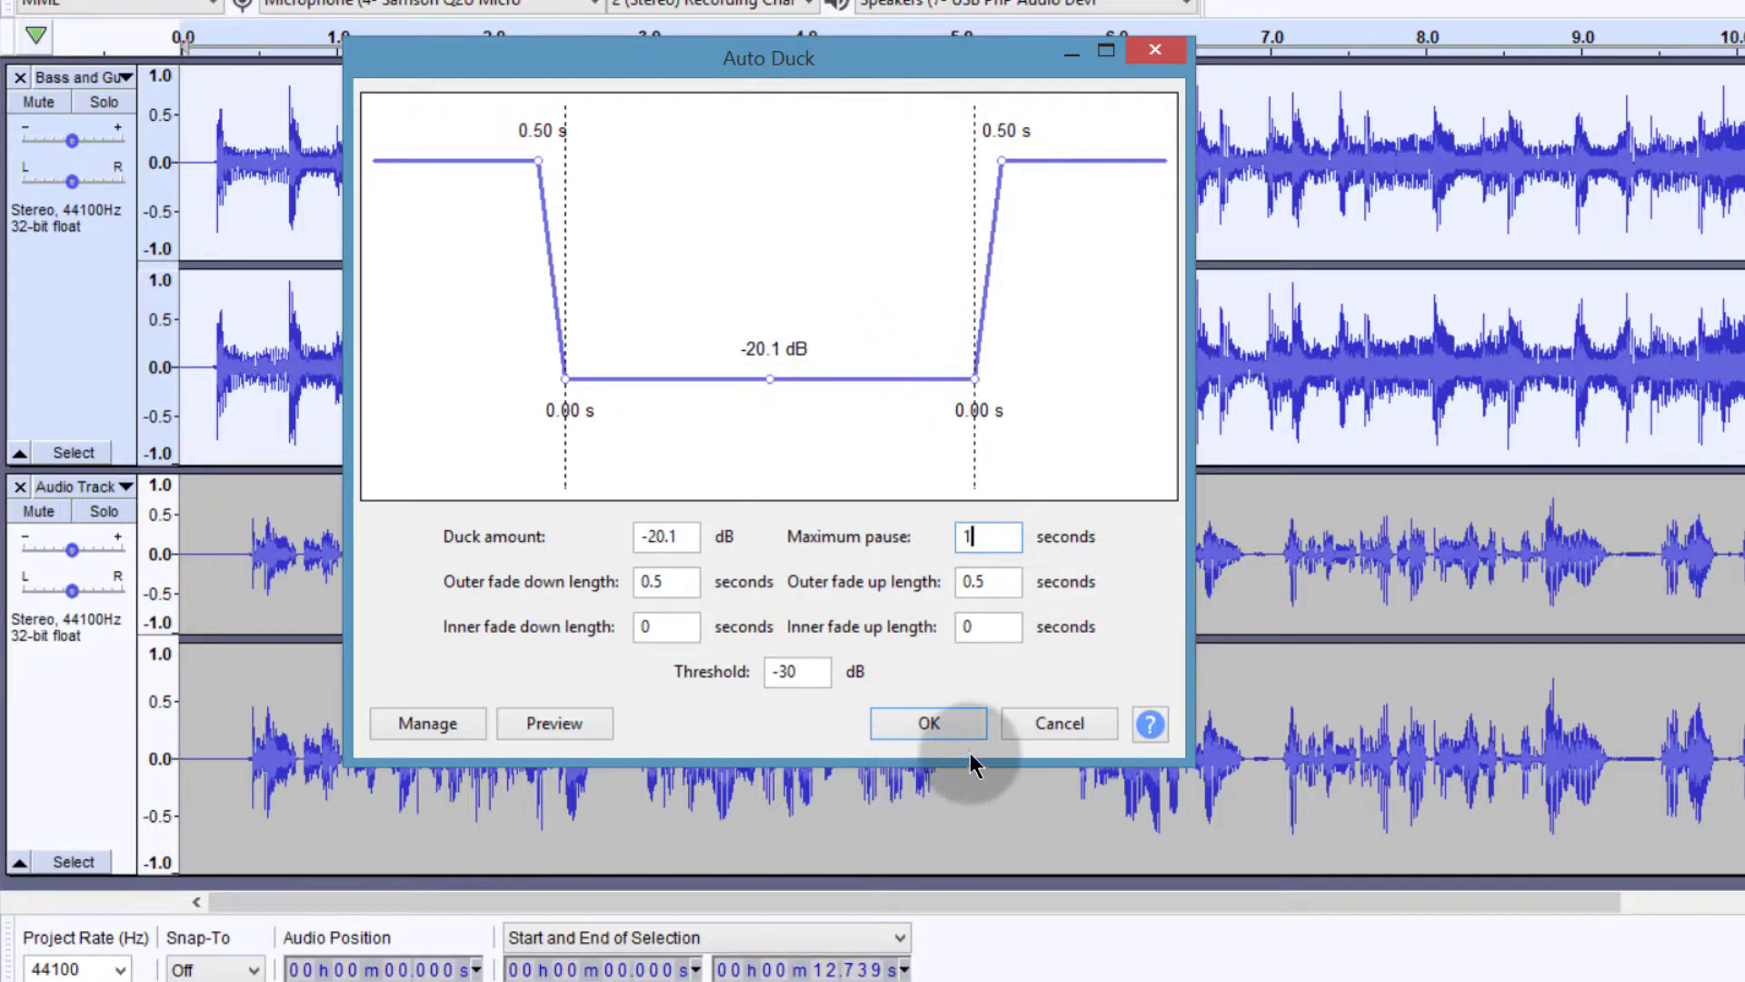
# Apply Auto Duck to the music track and play back the ducked mix.
pyautogui.click(931, 724)
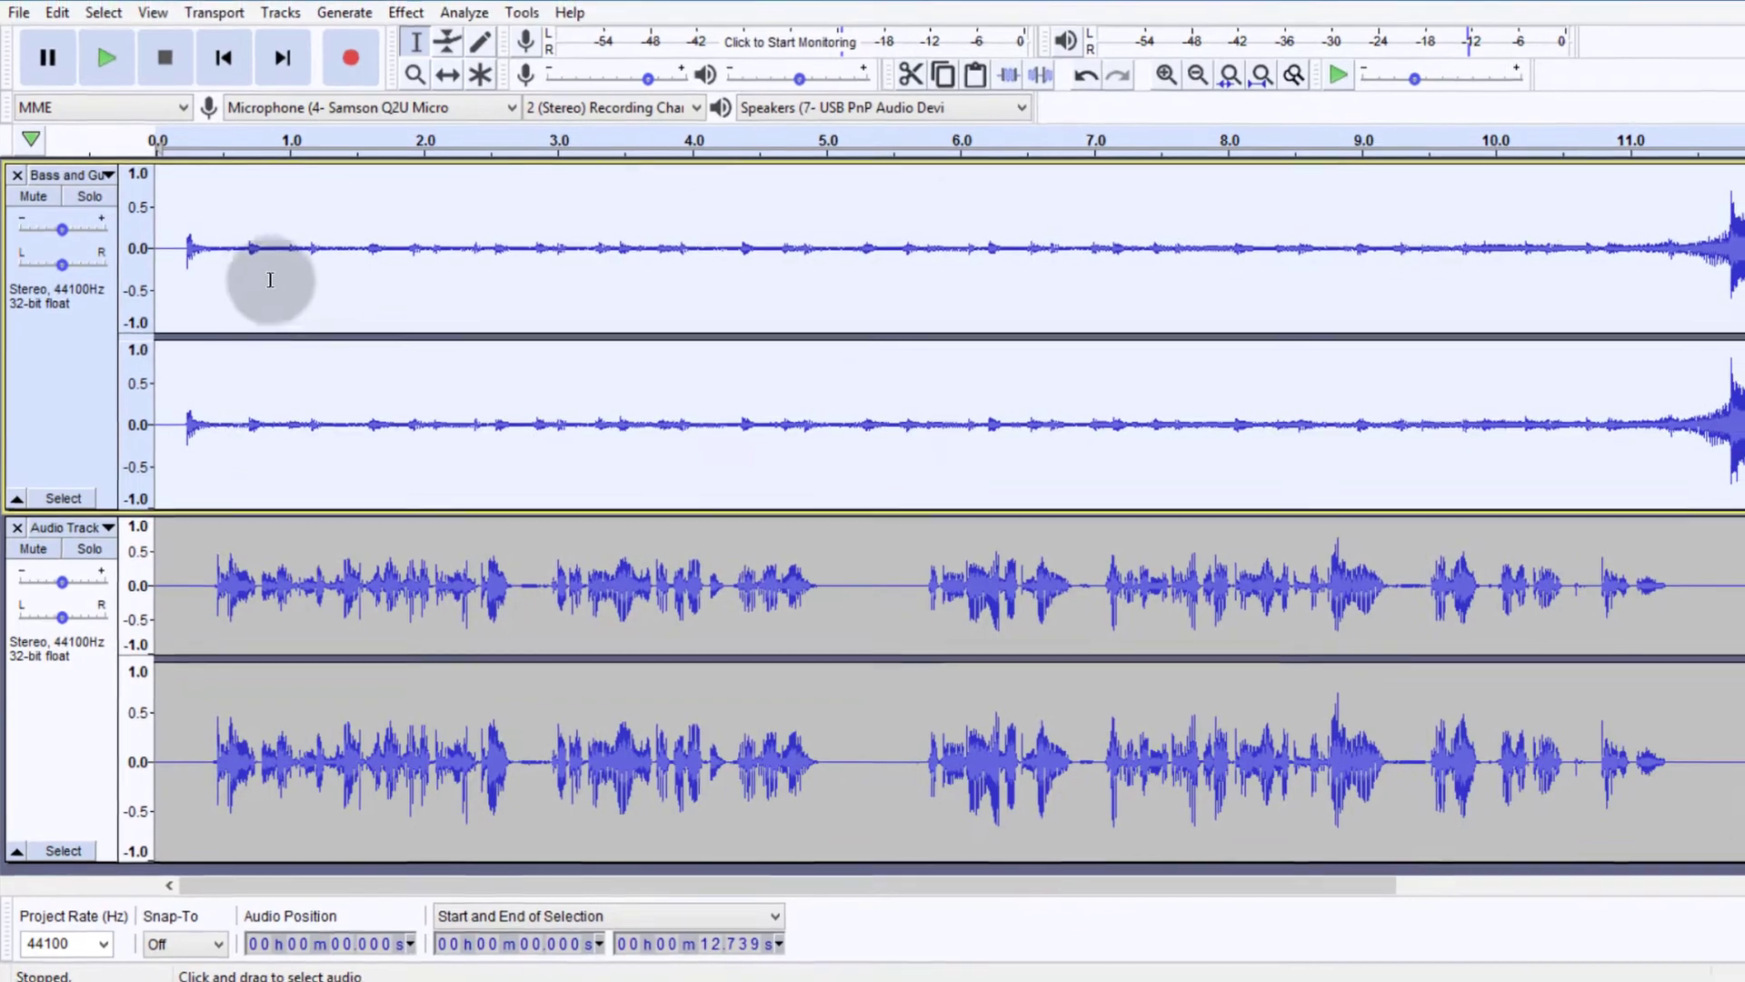
pyautogui.click(855, 580)
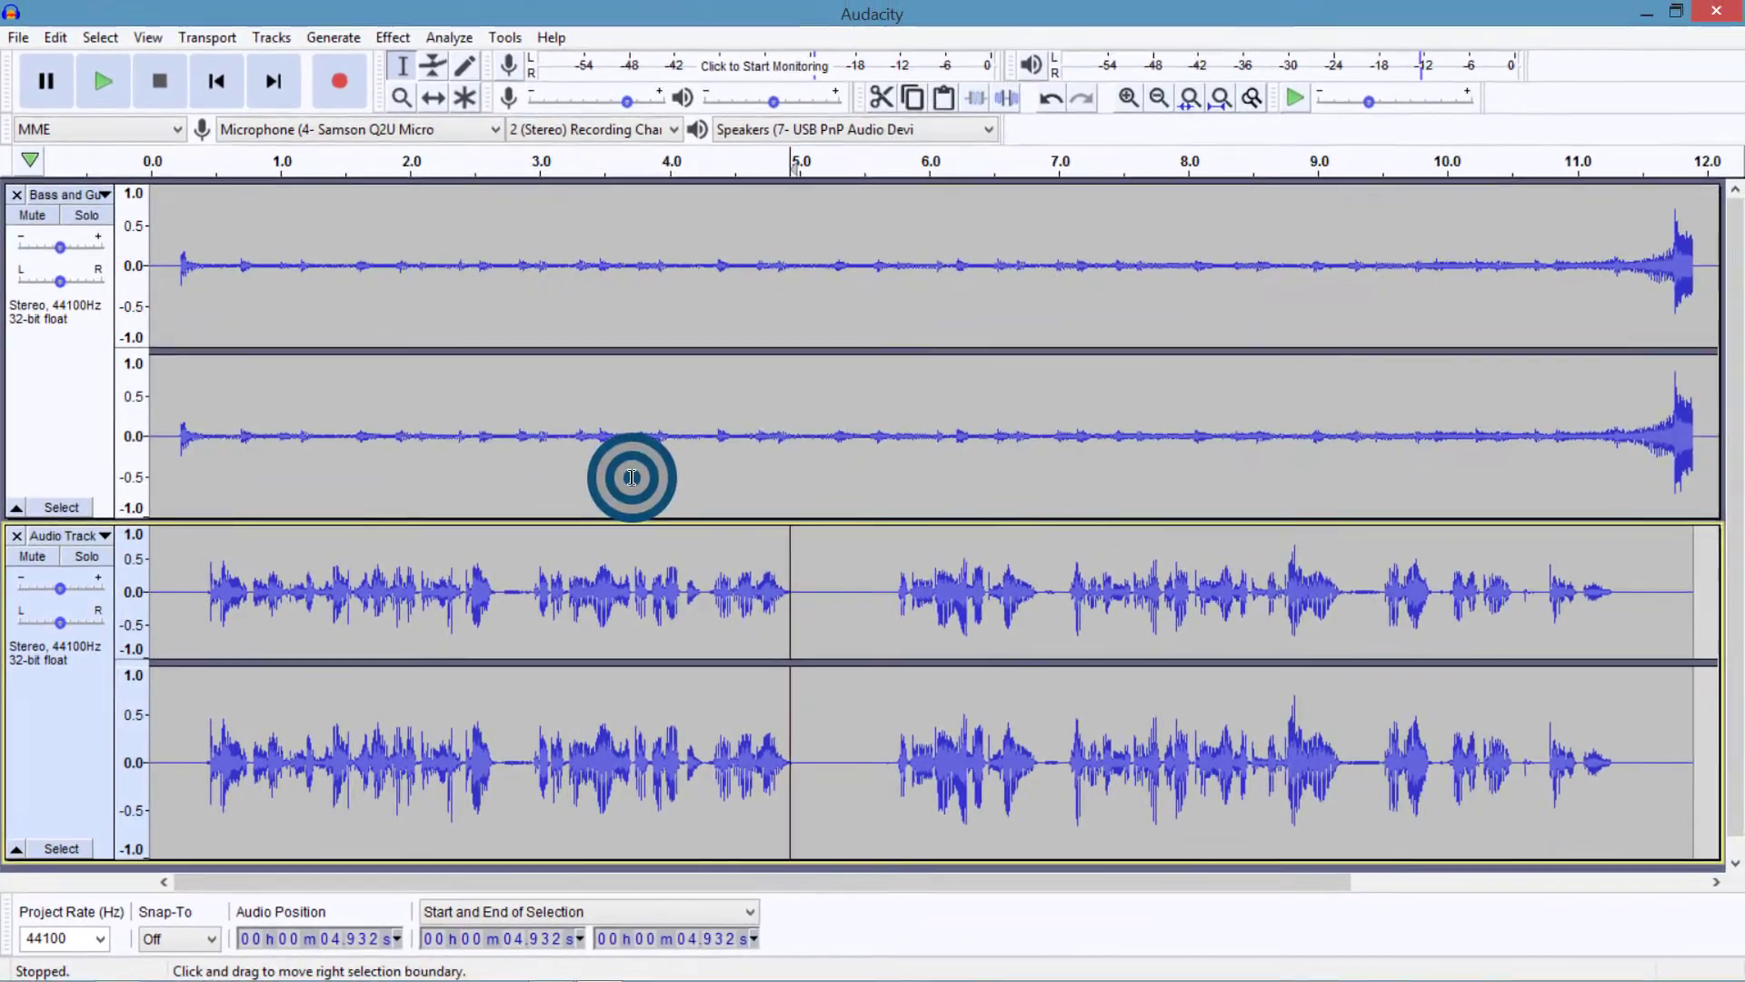
pyautogui.moveTo(795, 593); pyautogui.dragTo(900, 592)
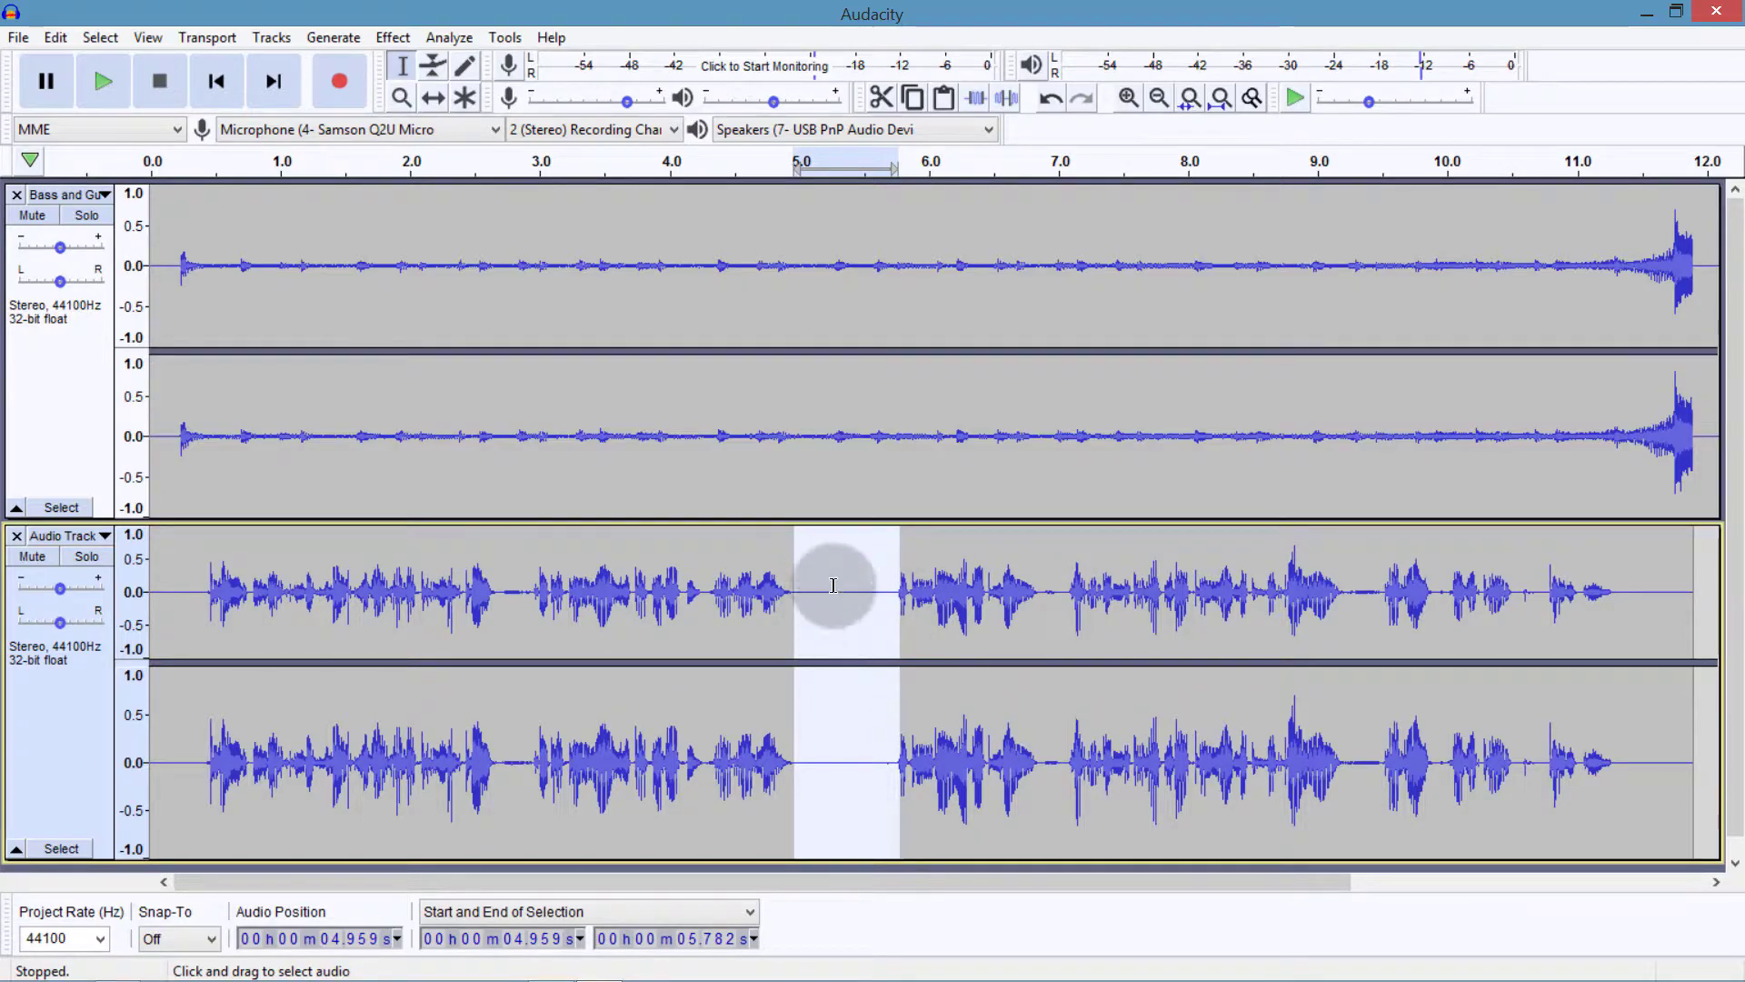
pyautogui.click(58, 353)
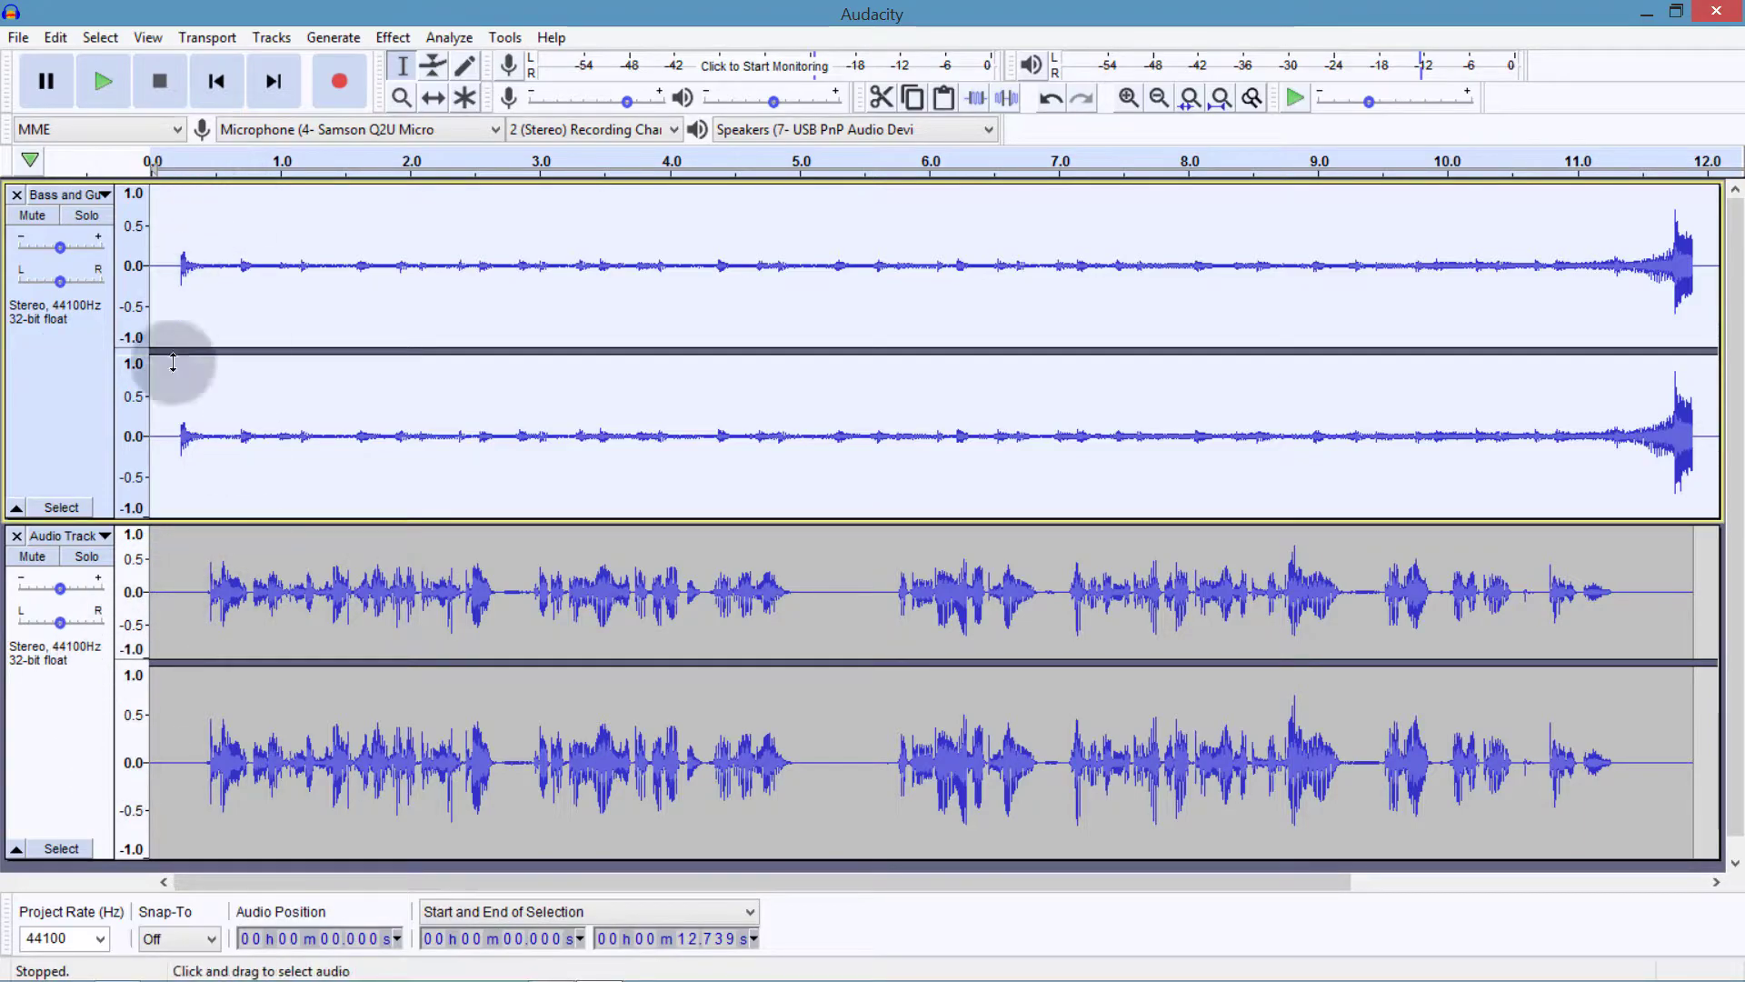
pyautogui.click(102, 86)
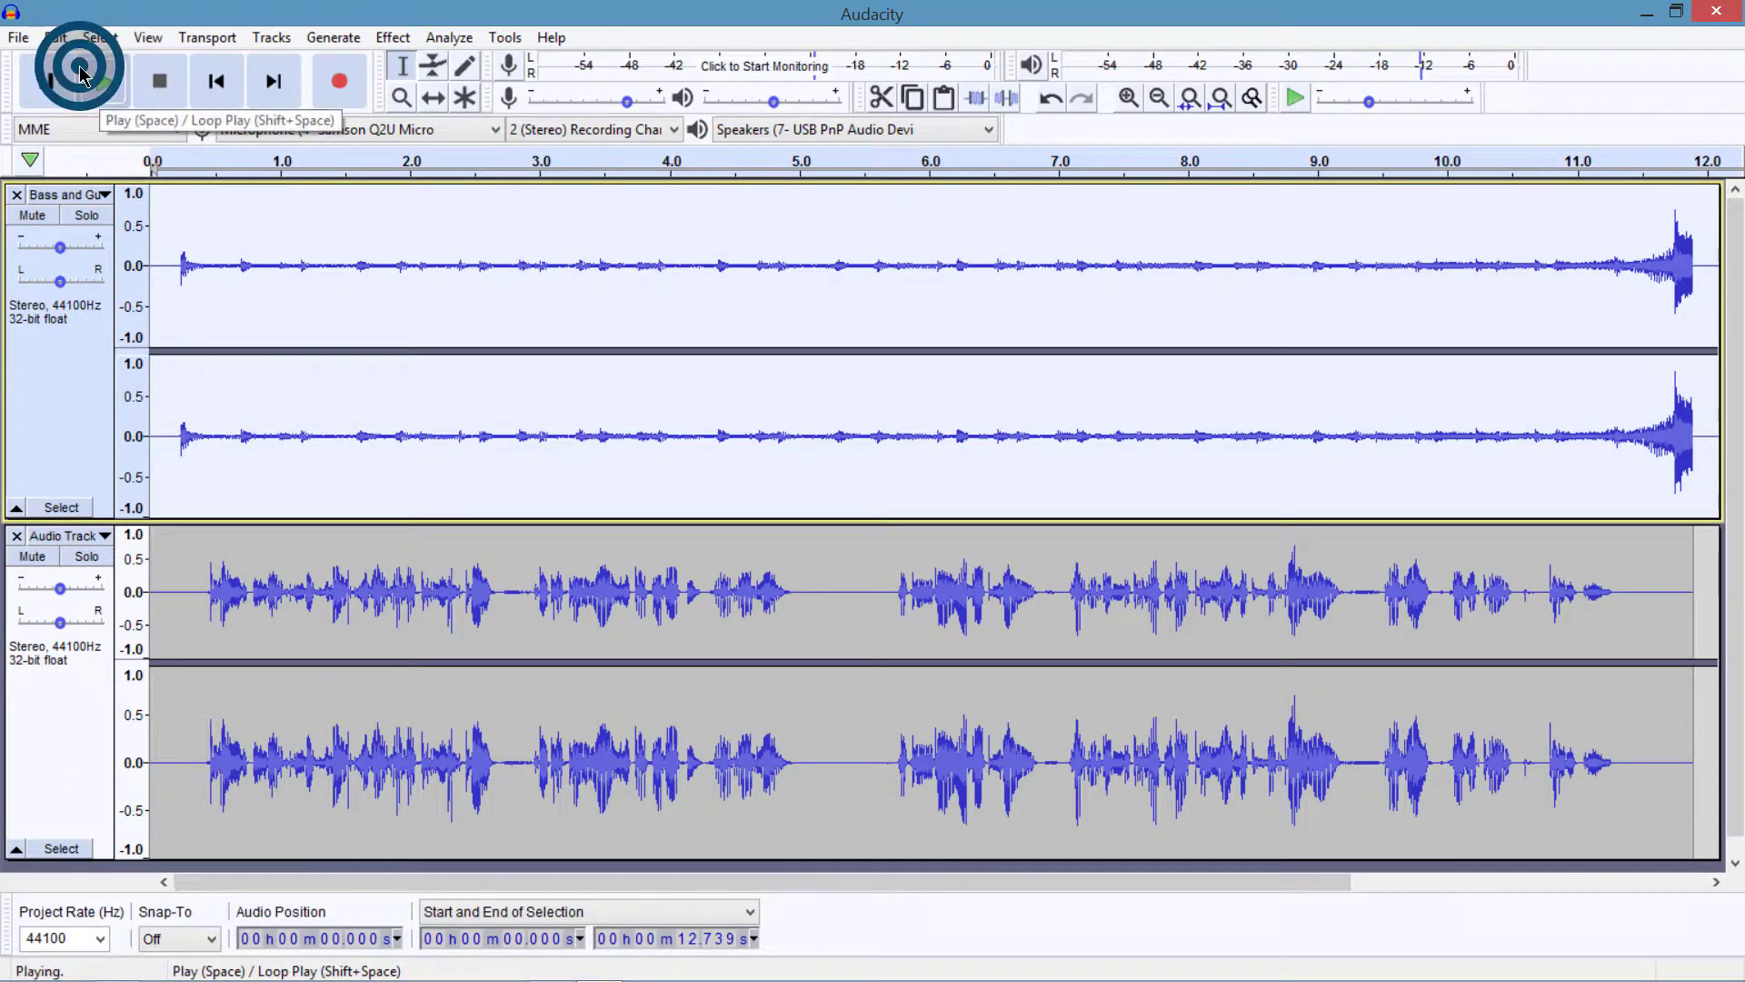
pyautogui.click(160, 84)
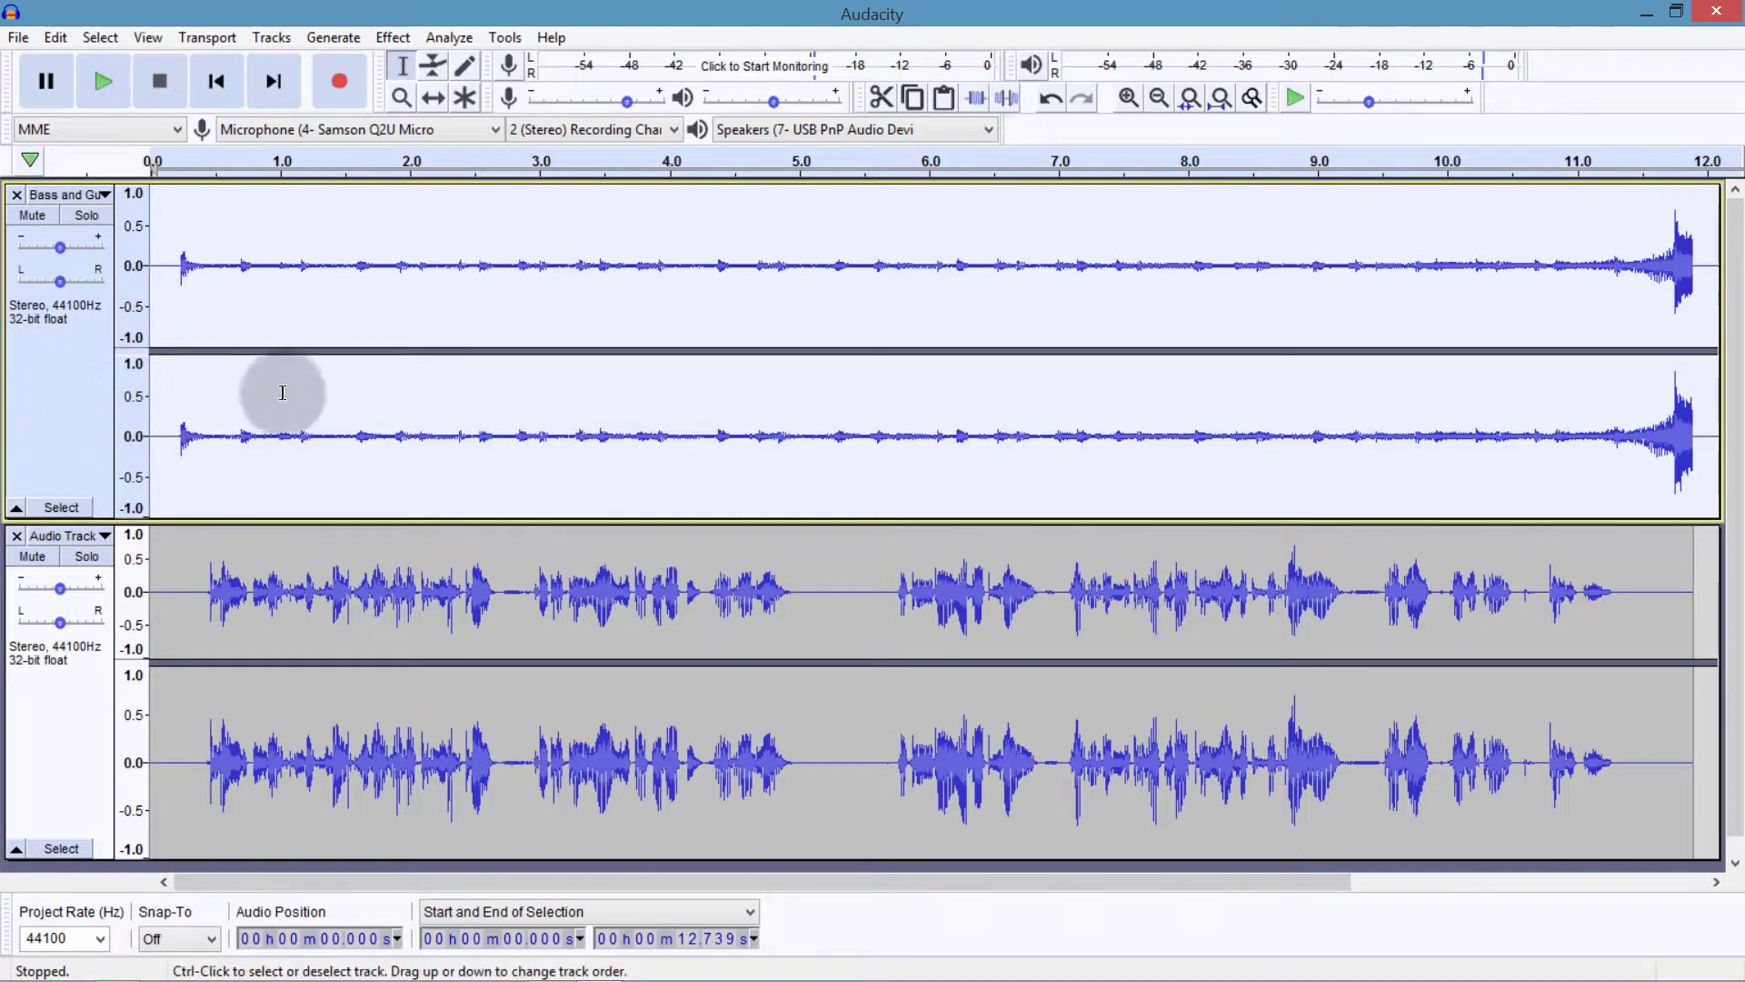
# Drag a Bass track envelope point down to about 0.7 level and play the result.
pyautogui.click(46, 316)
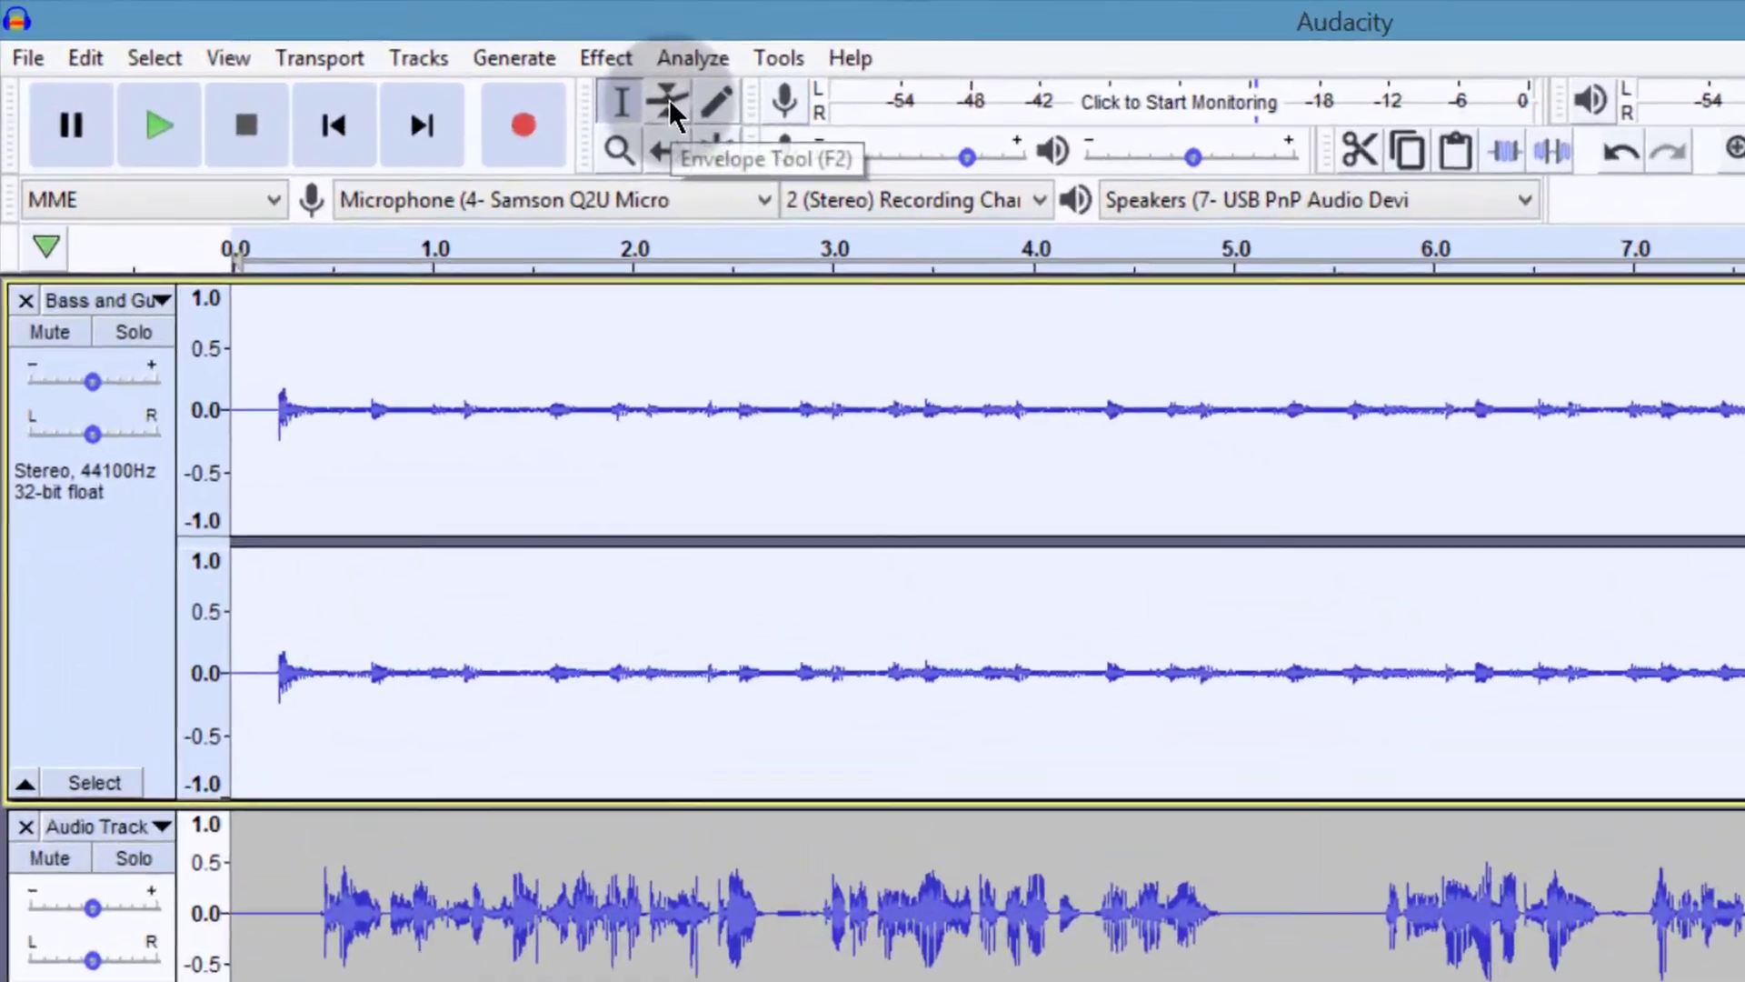
pyautogui.click(673, 102)
pyautogui.click(531, 82)
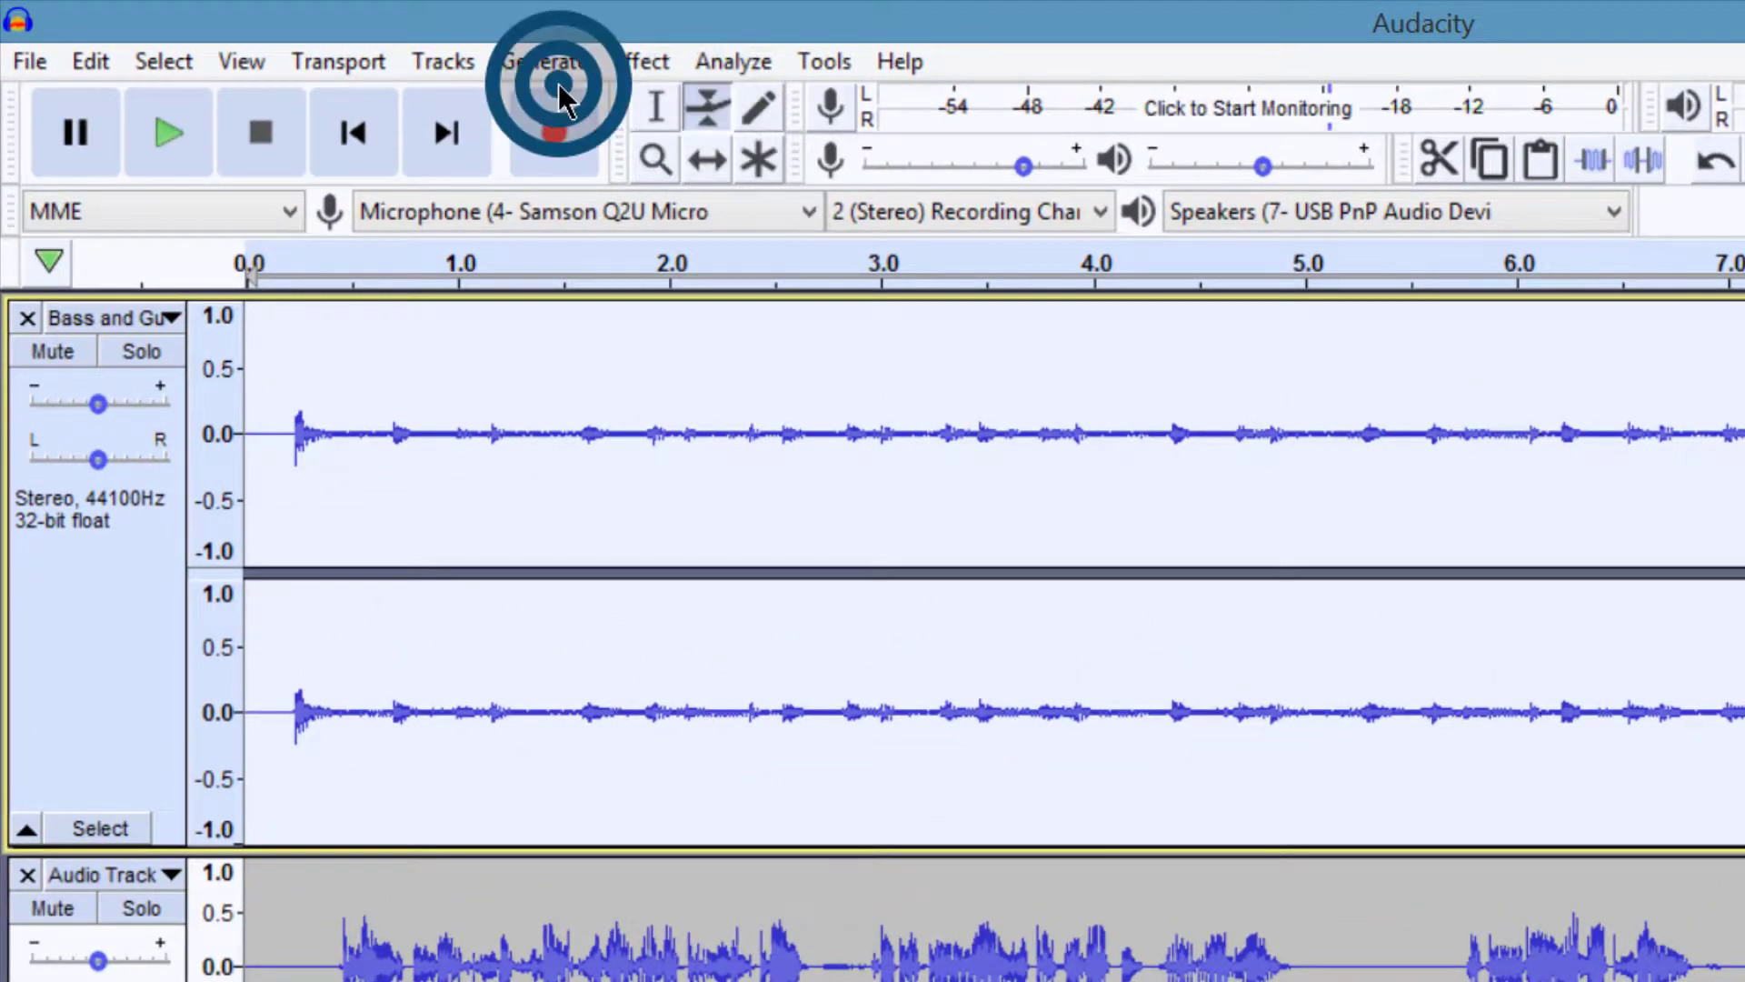
pyautogui.click(443, 396)
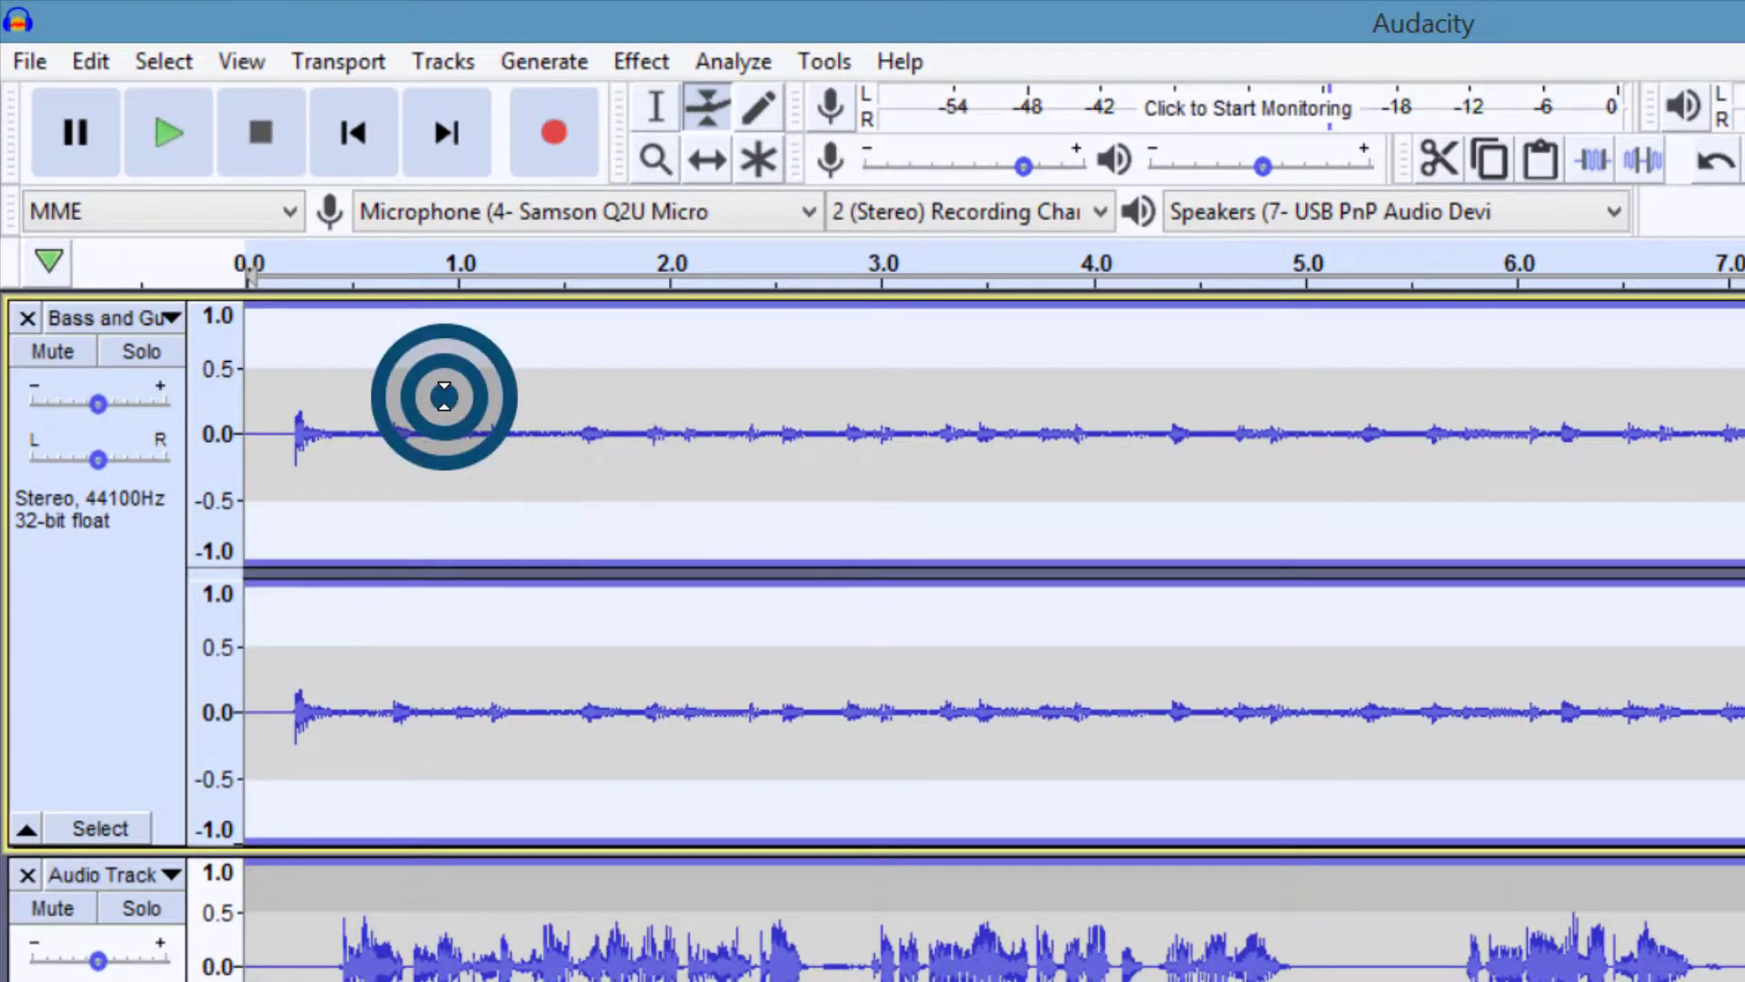
pyautogui.moveTo(565, 495); pyautogui.dragTo(584, 438)
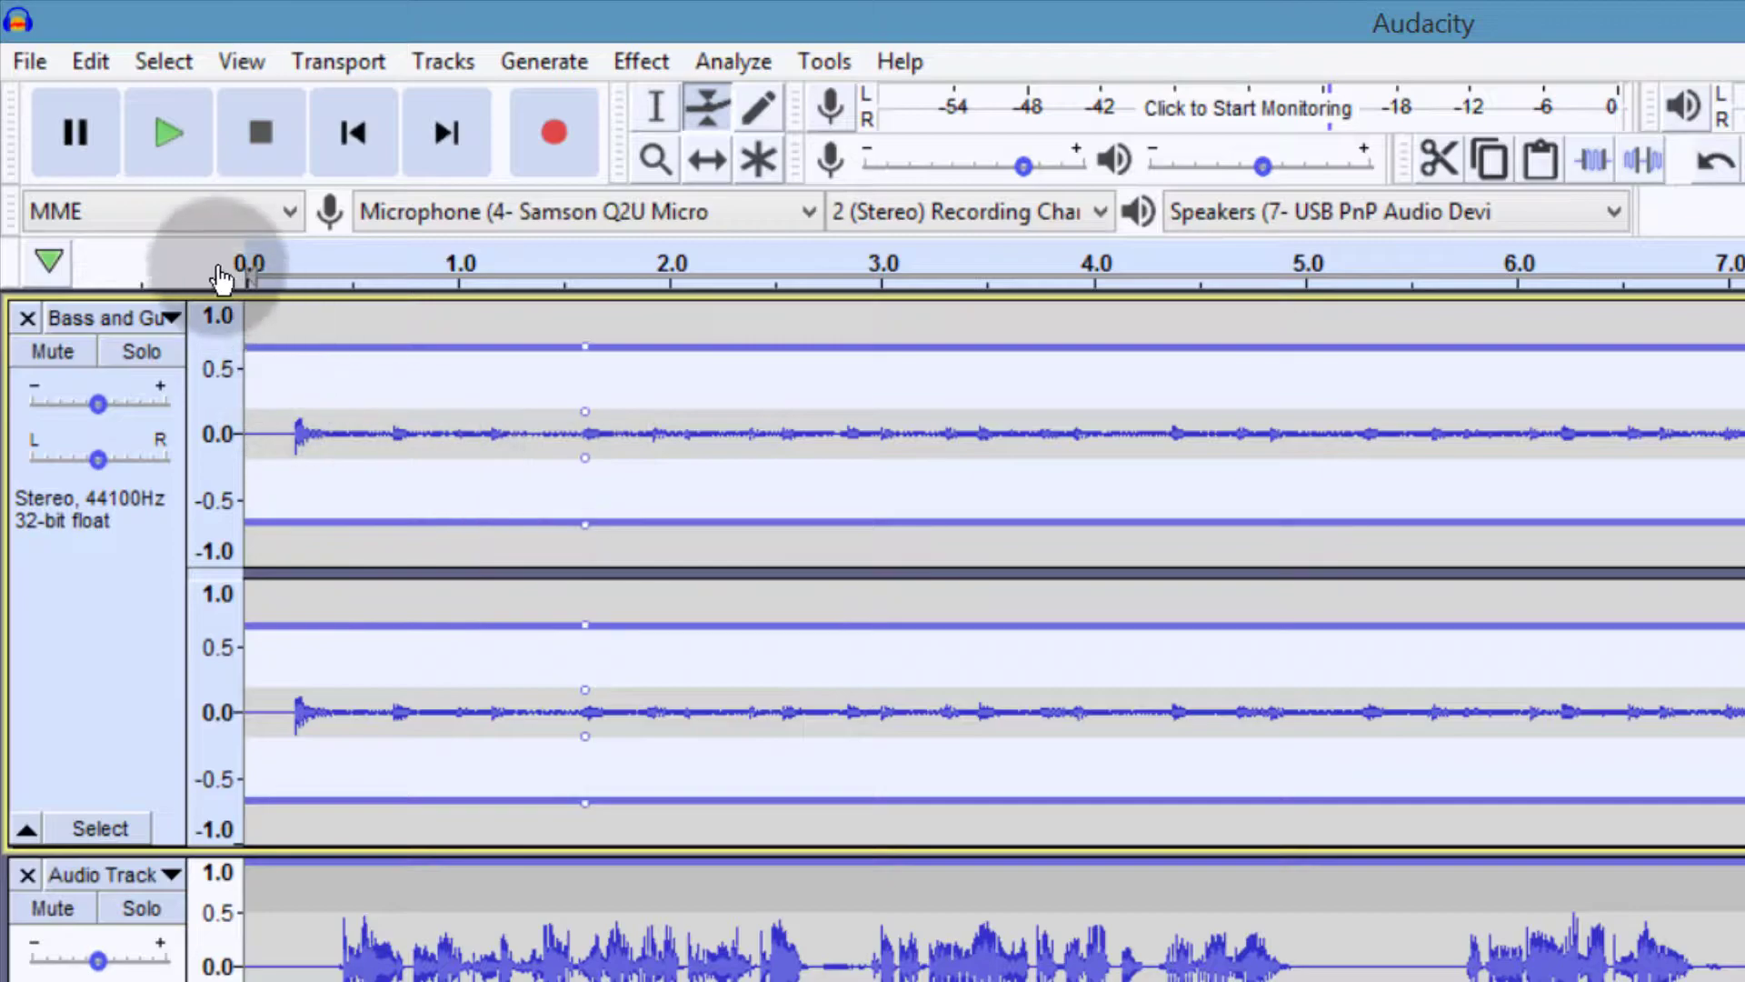
pyautogui.click(140, 103)
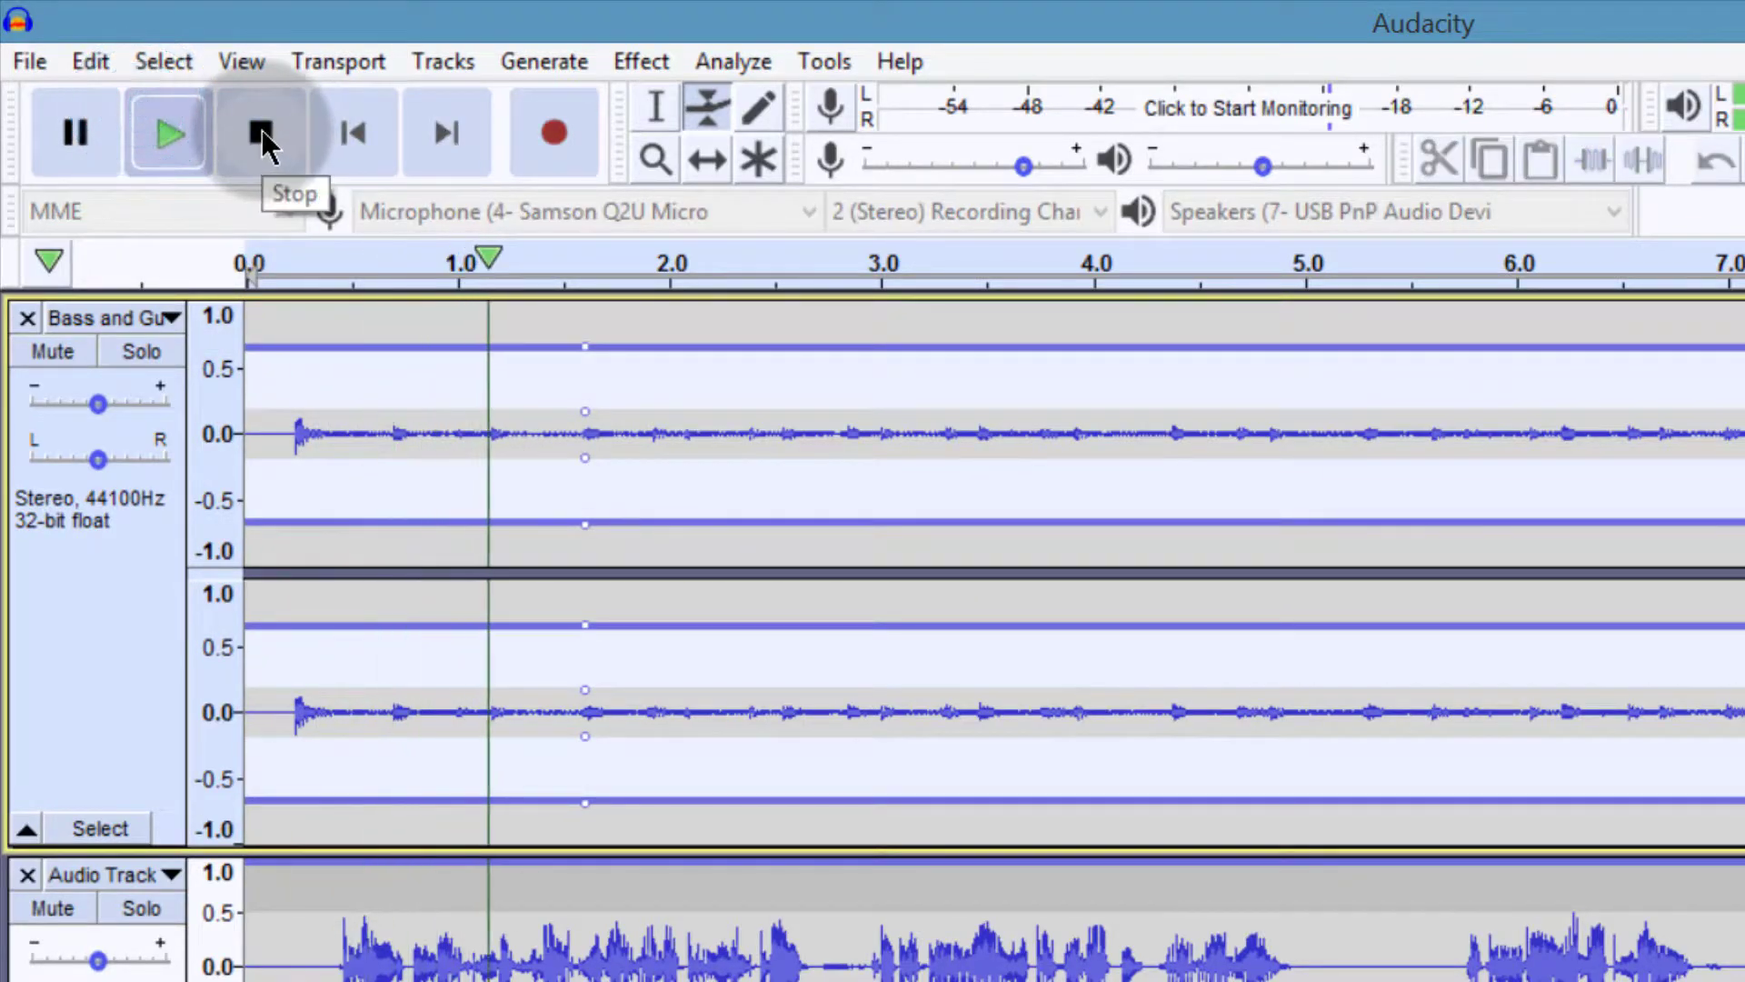
pyautogui.click(211, 106)
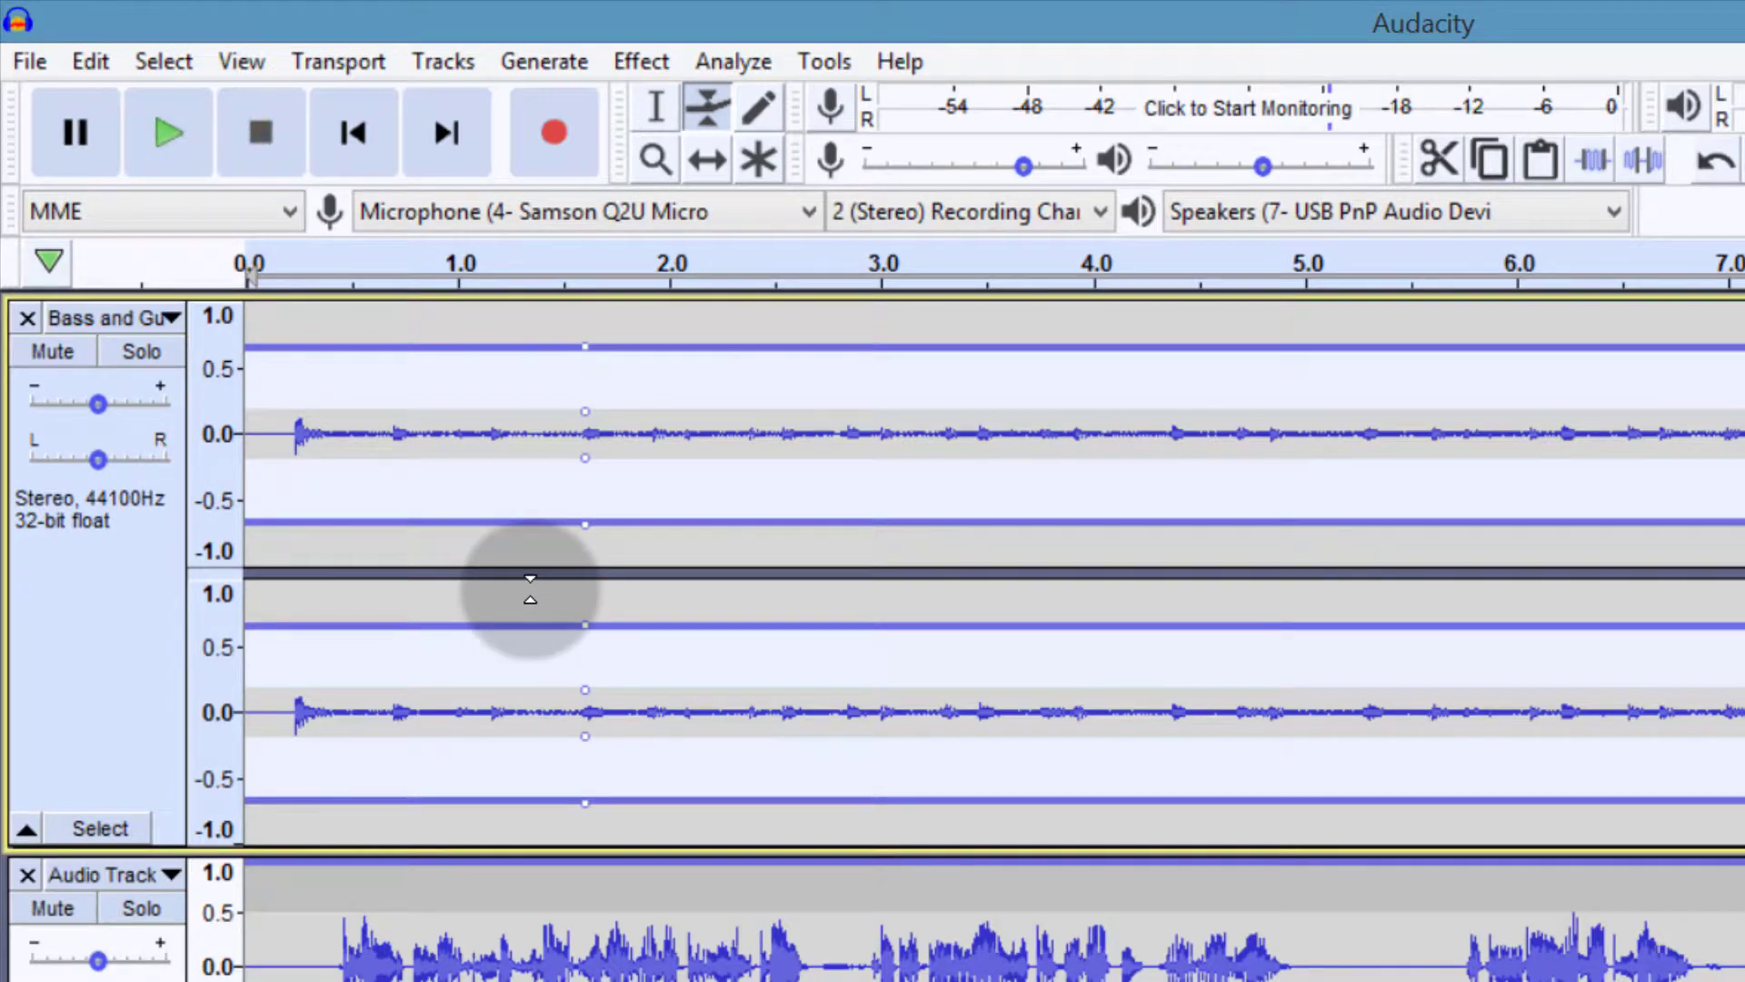
# Select about 1.1–1.6 s of music and shift the voice clip later, then back to its start.
pyautogui.click(656, 107)
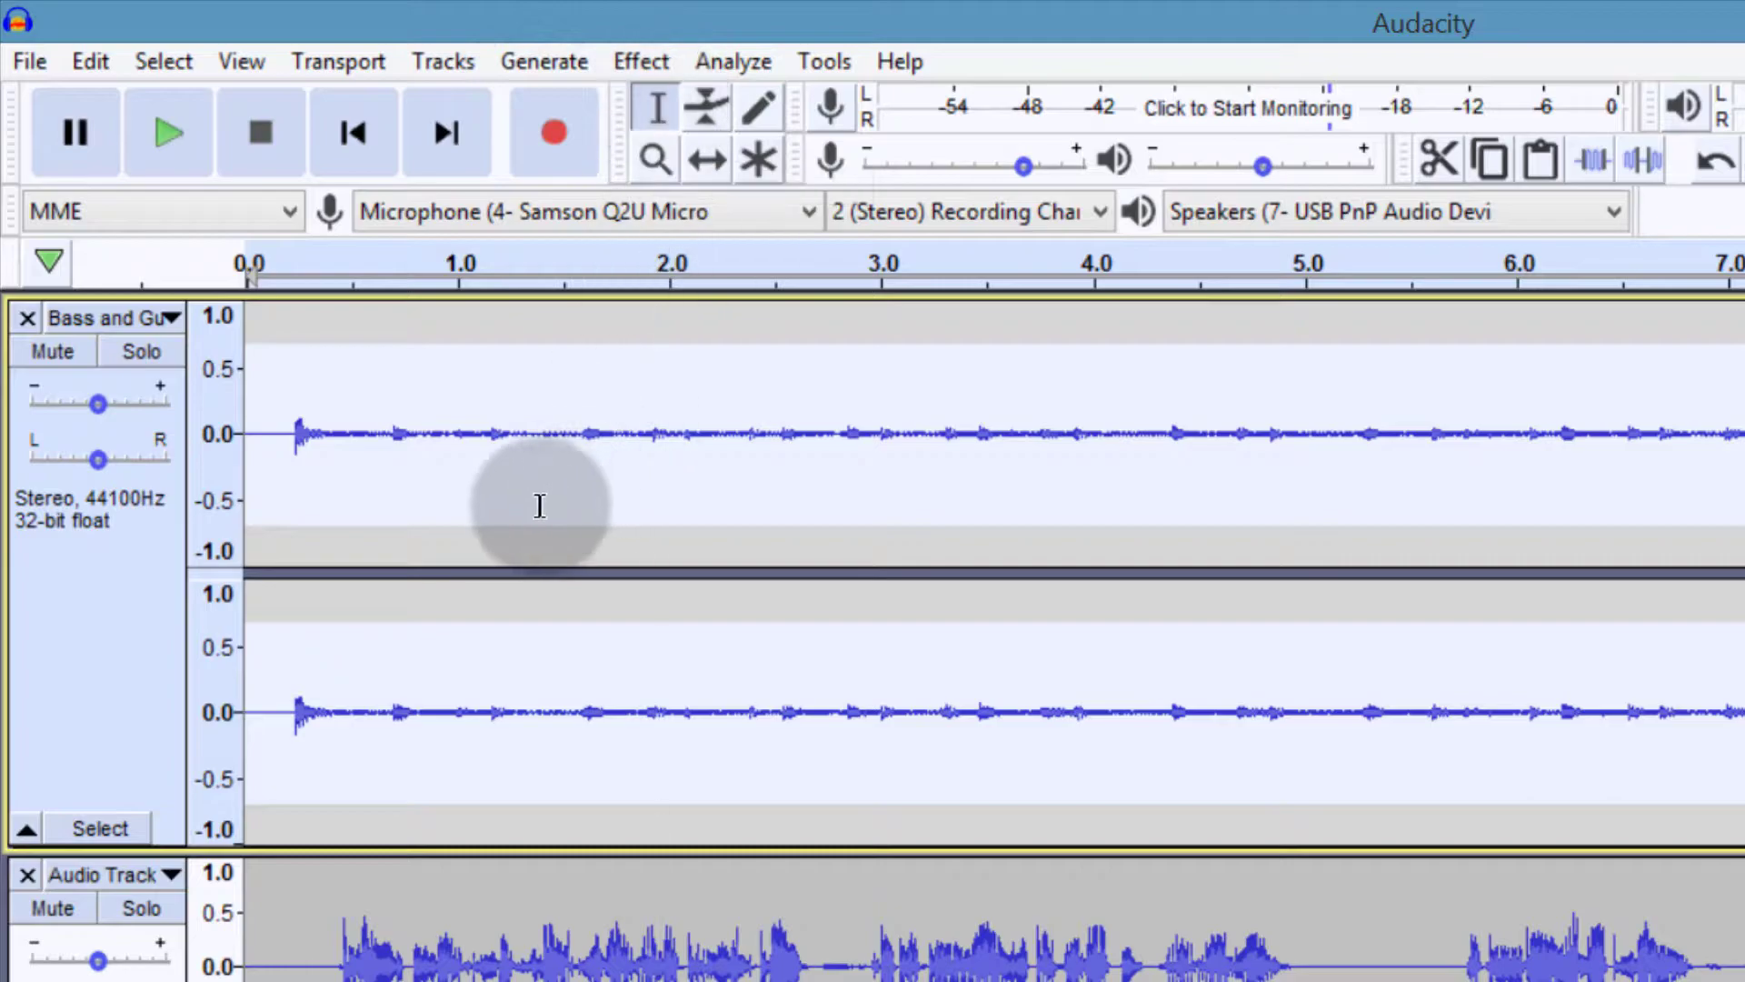
pyautogui.moveTo(479, 472); pyautogui.dragTo(592, 476)
pyautogui.click(707, 160)
pyautogui.moveTo(480, 887); pyautogui.dragTo(568, 887)
pyautogui.moveTo(325, 834); pyautogui.dragTo(264, 870)
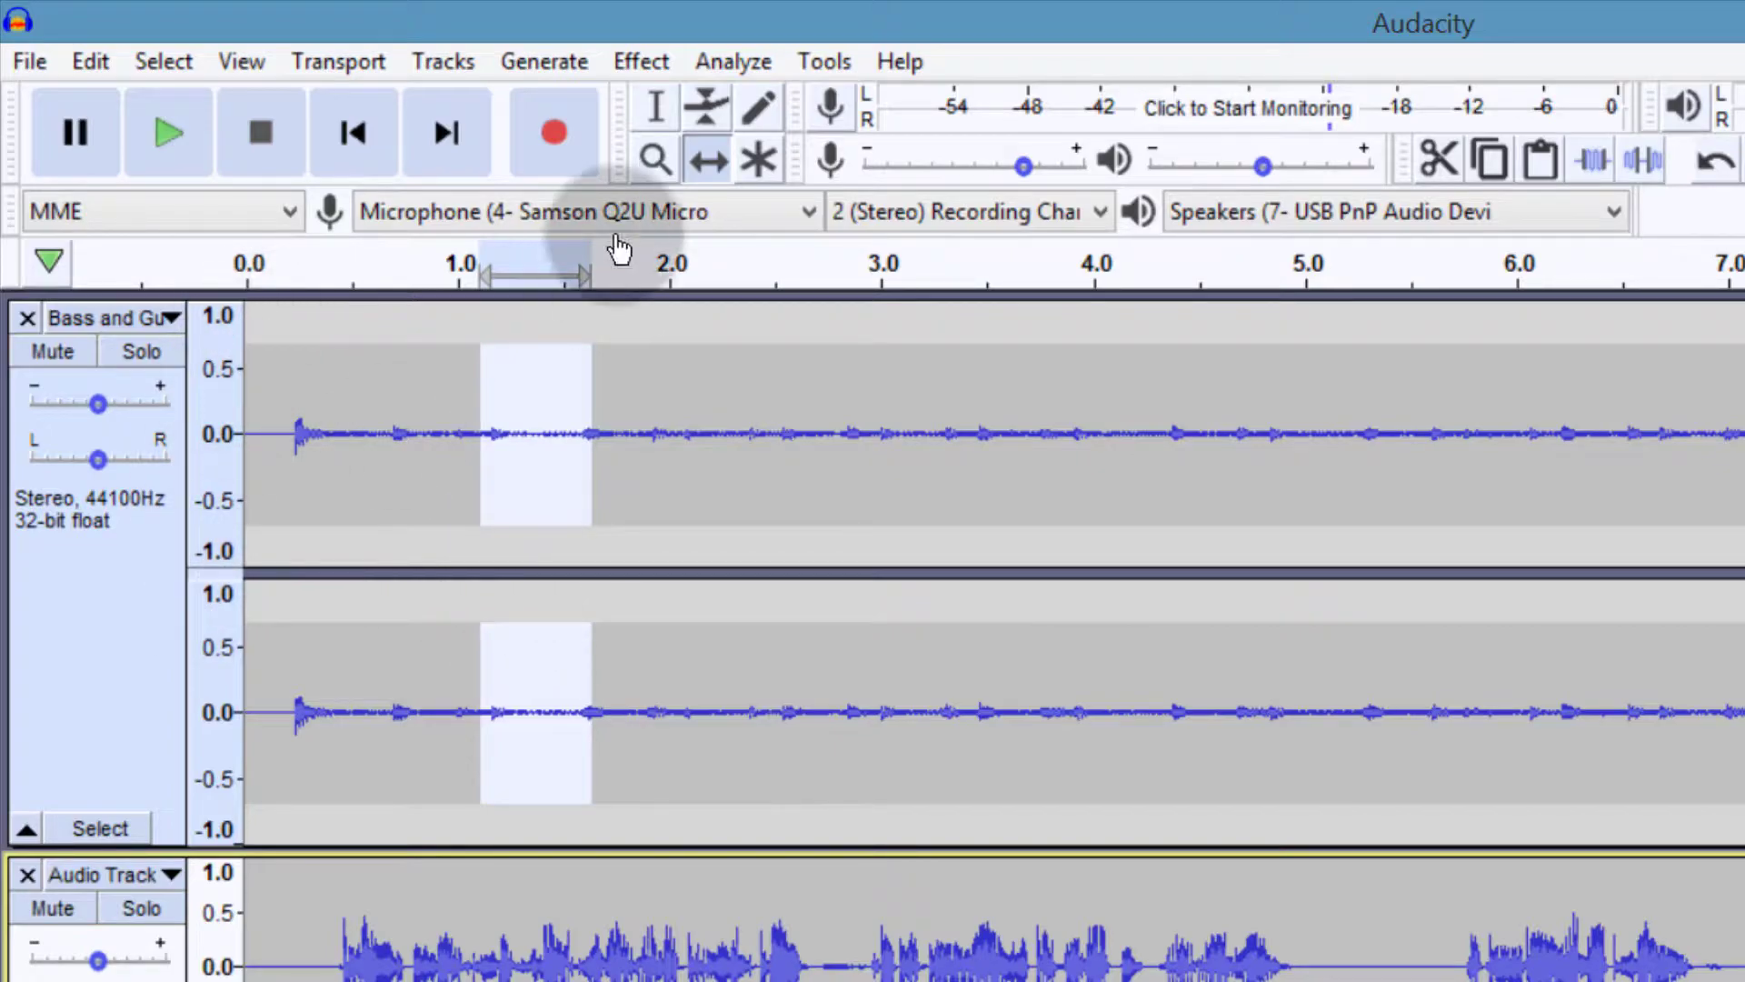
# Select the whole music track and undo the Auto Duck ducking.
pyautogui.click(662, 121)
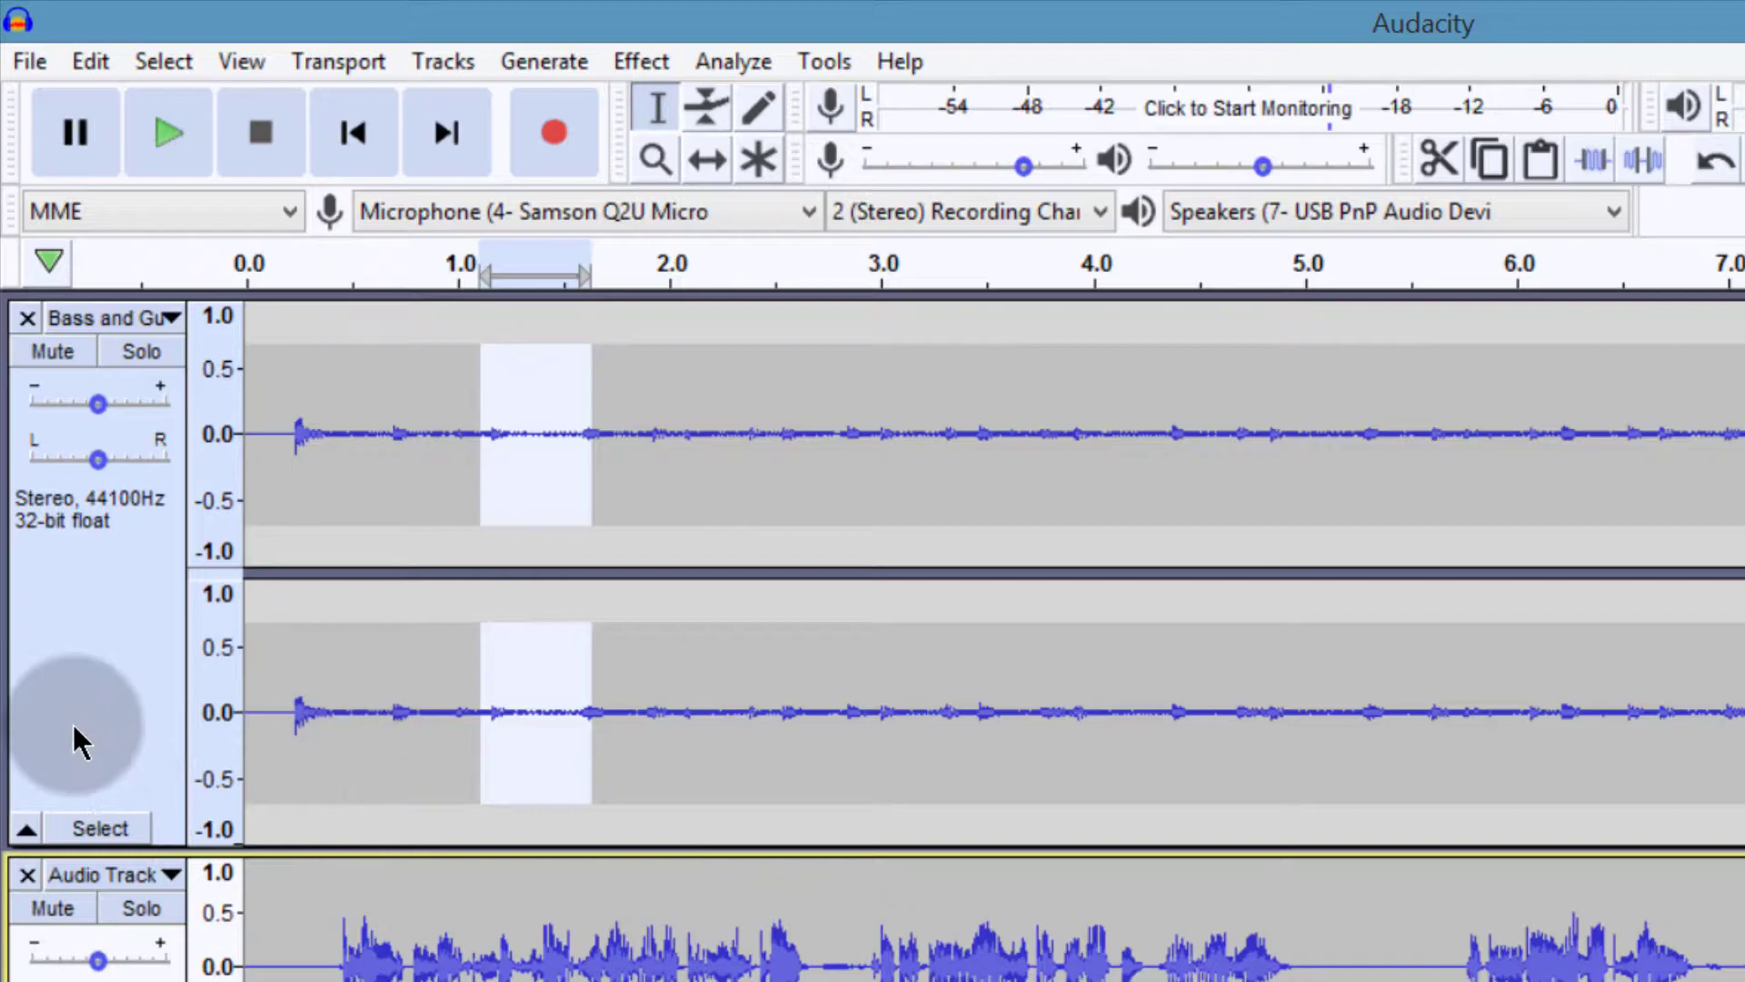
pyautogui.keyDown('shift'); pyautogui.click(101, 727); pyautogui.keyUp('shift')
pyautogui.hotkey('ctrl', 'r')
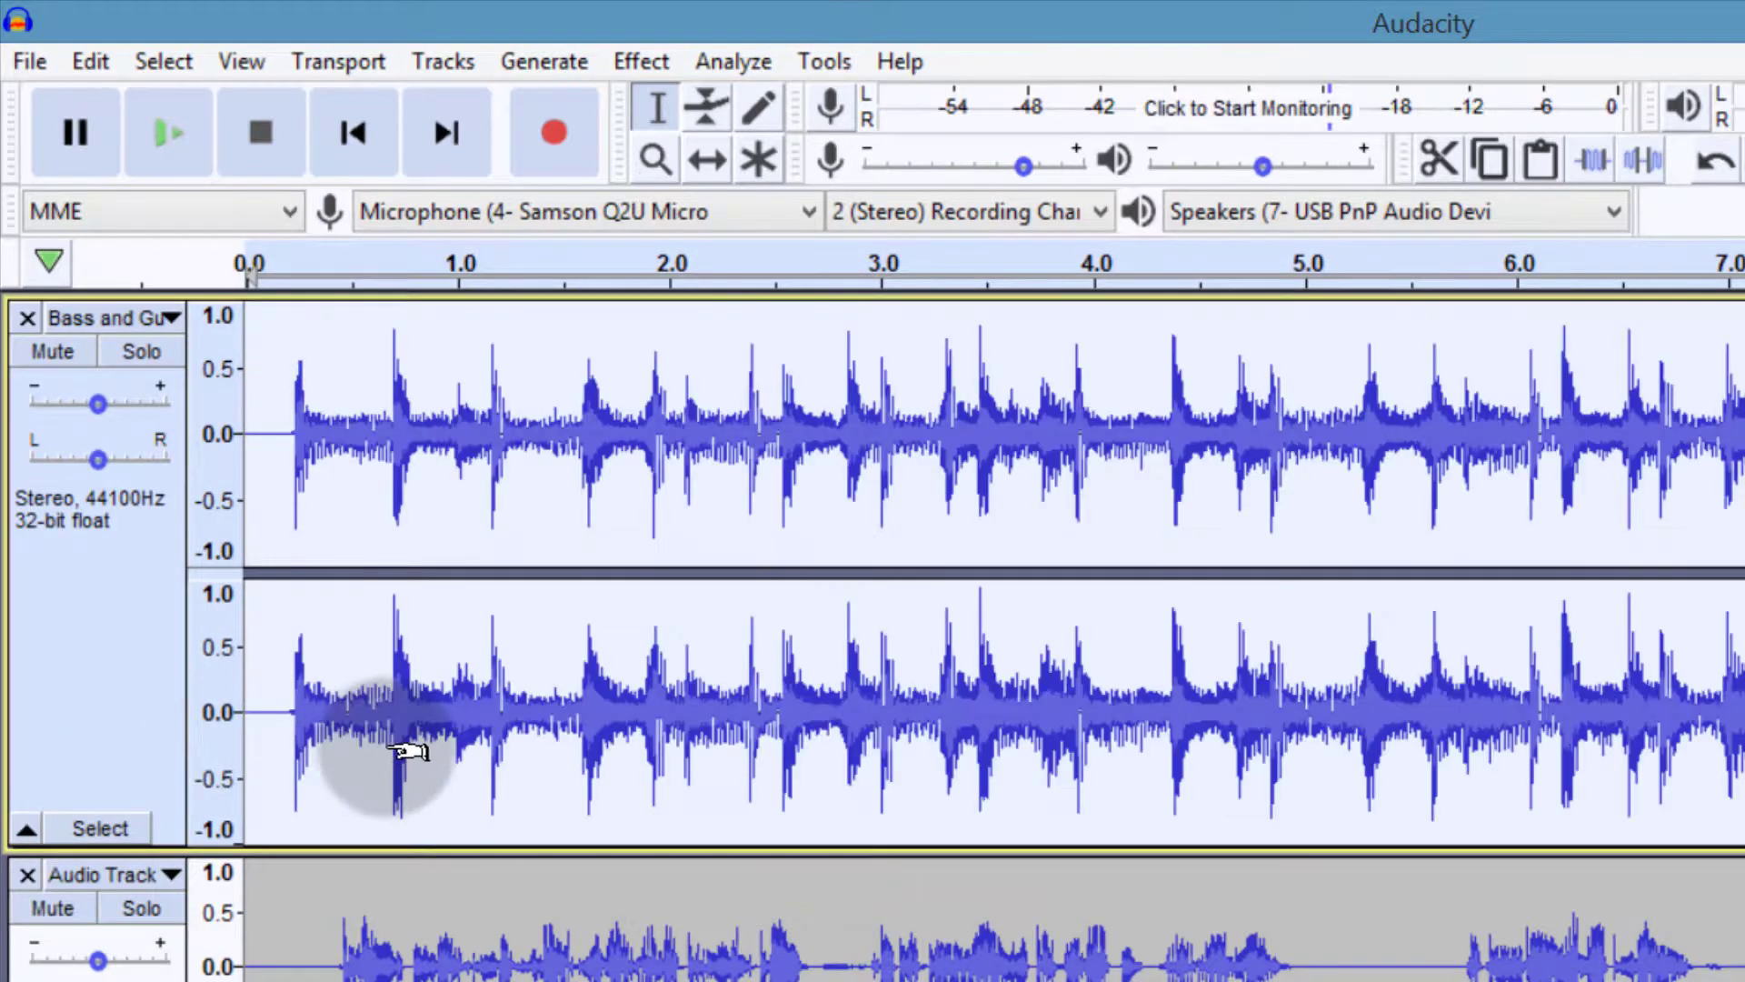
# Drag the Bass and Guitar volume envelope down again with the Envelope Tool, then open the Effect menu.
pyautogui.click(707, 107)
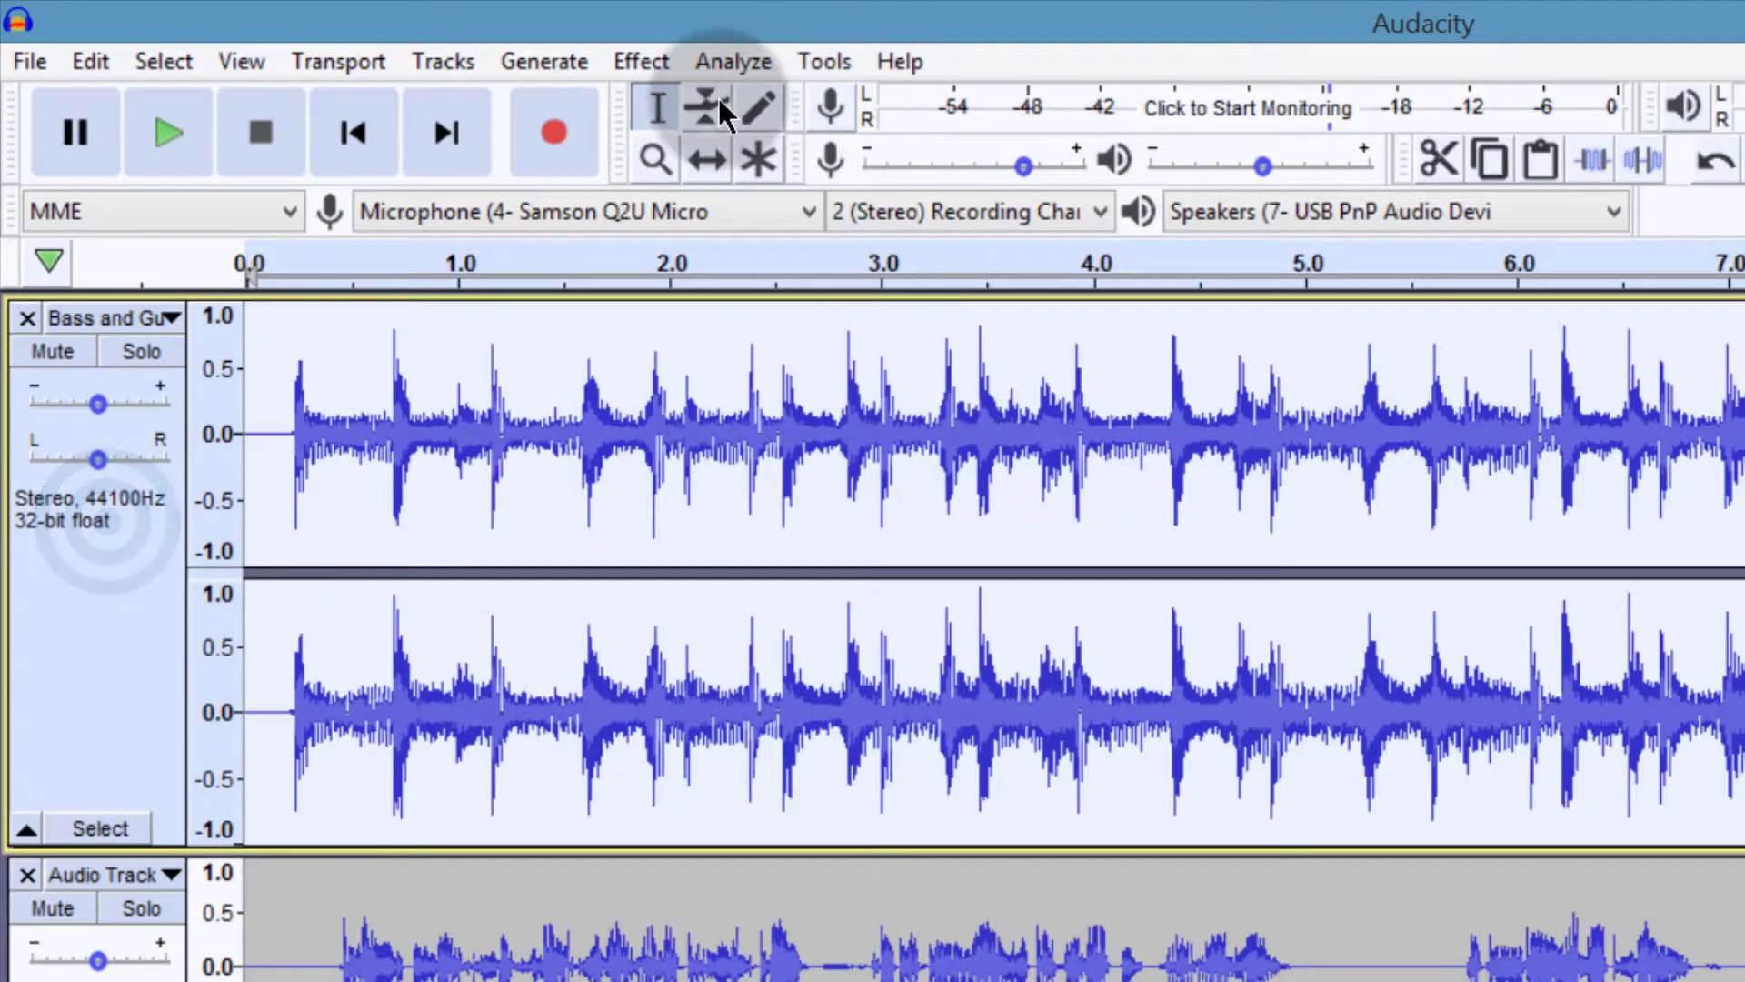
pyautogui.moveTo(713, 318); pyautogui.dragTo(717, 395)
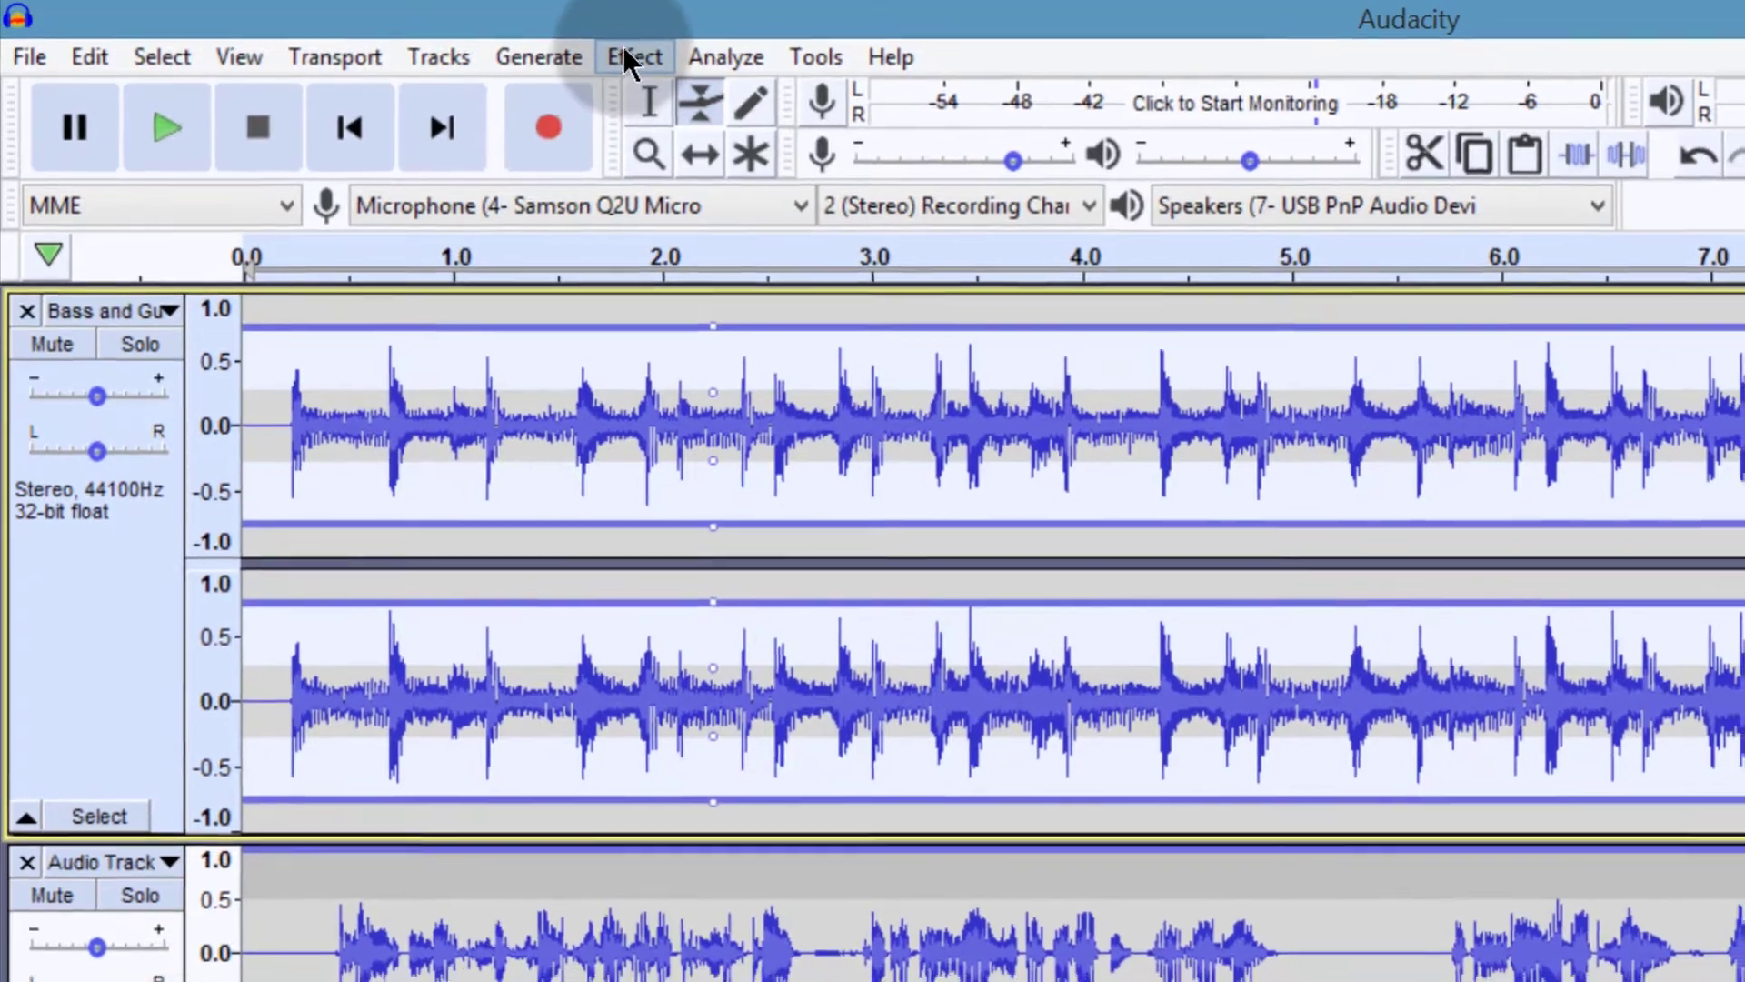
pyautogui.click(636, 60)
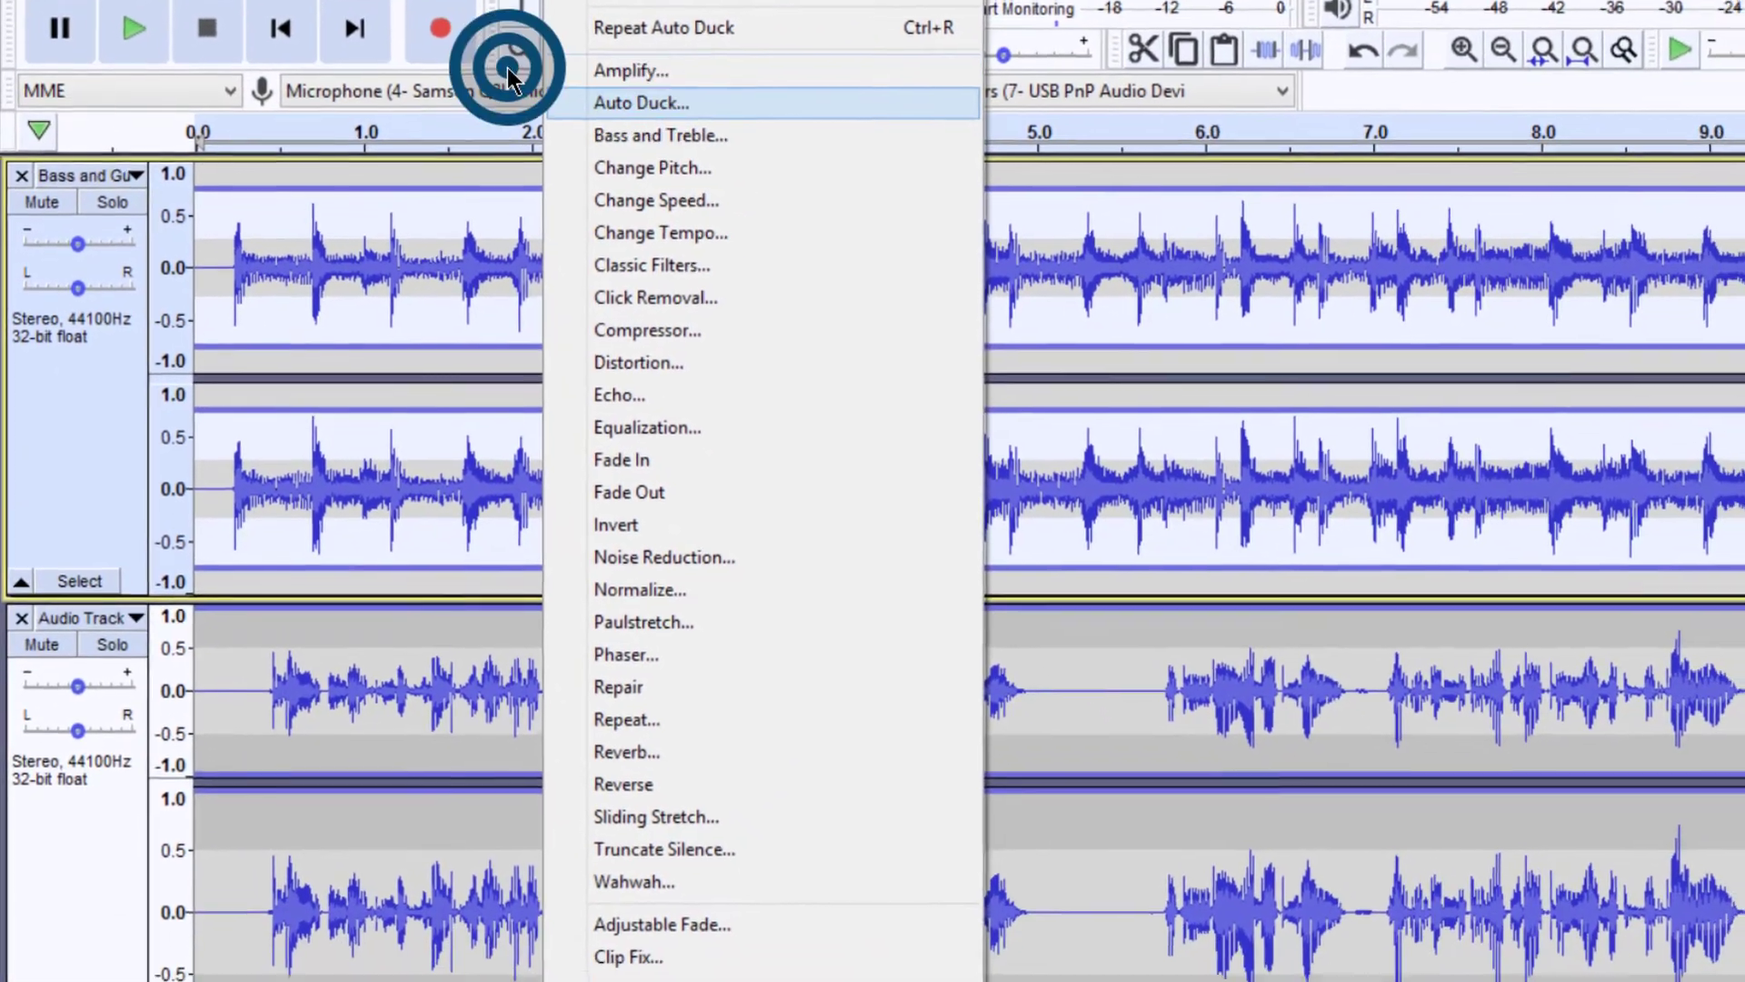
# Reopen Auto Duck and enter 0.3 in the maximum pause field.
pyautogui.click(751, 184)
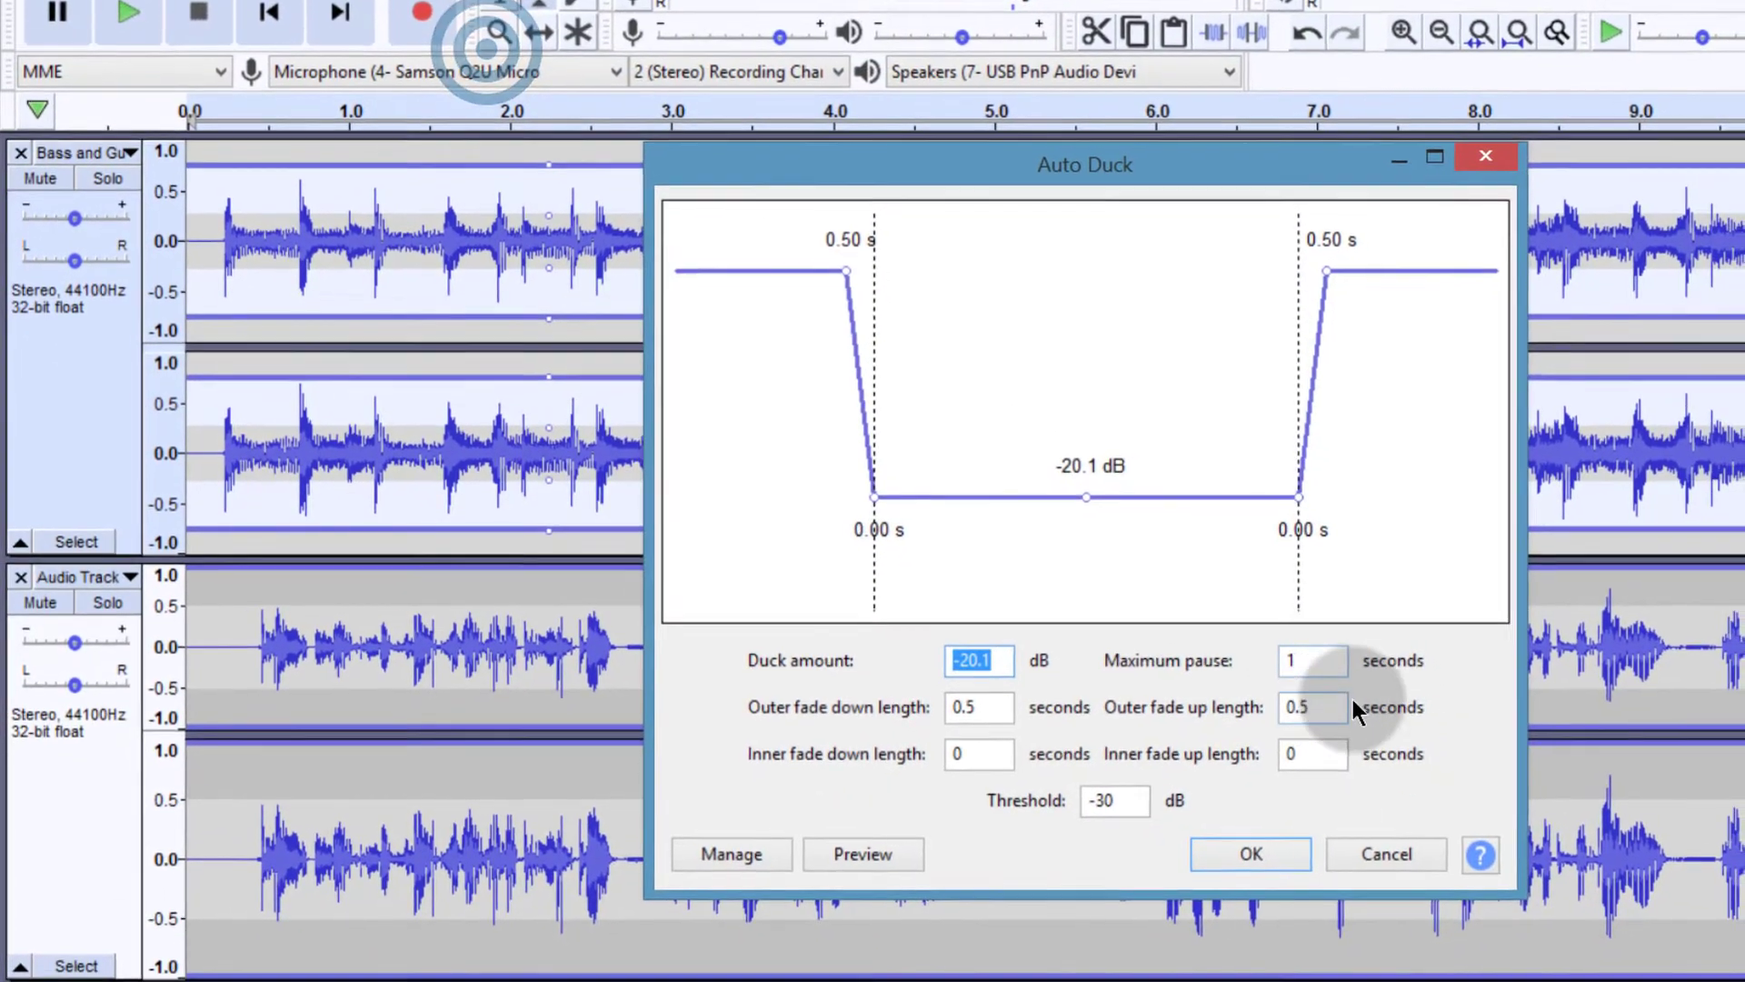
pyautogui.click(1359, 681)
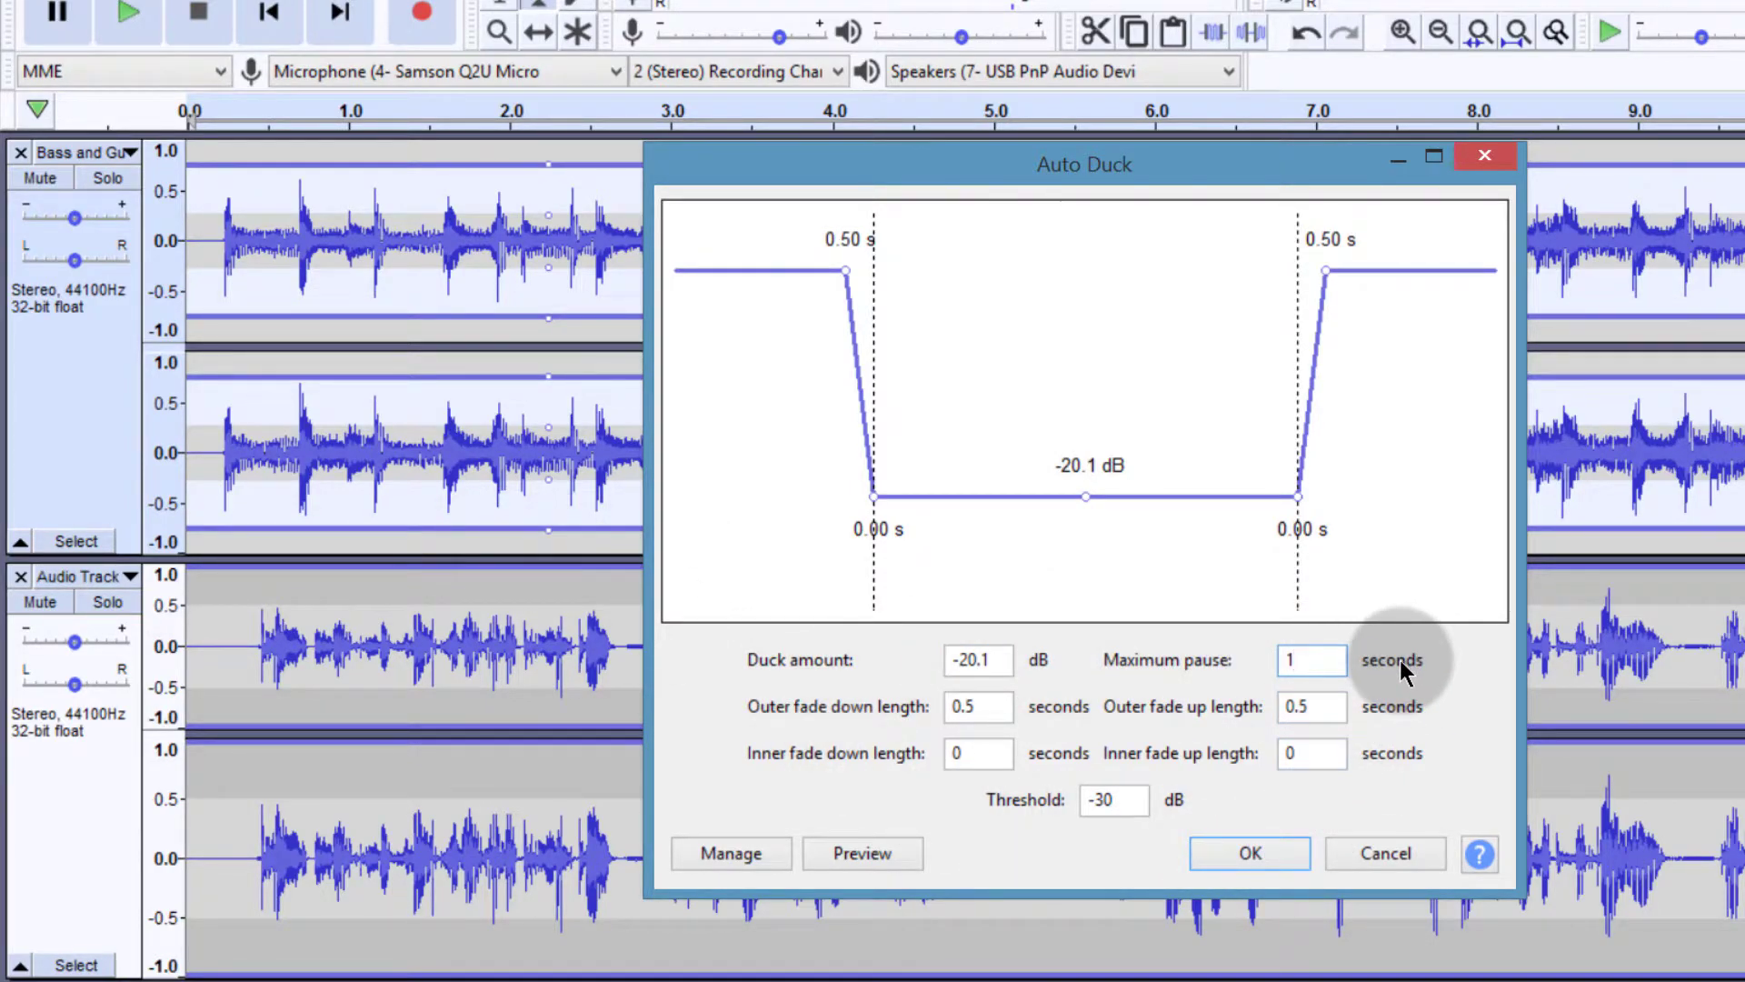
pyautogui.doubleClick(1307, 660)
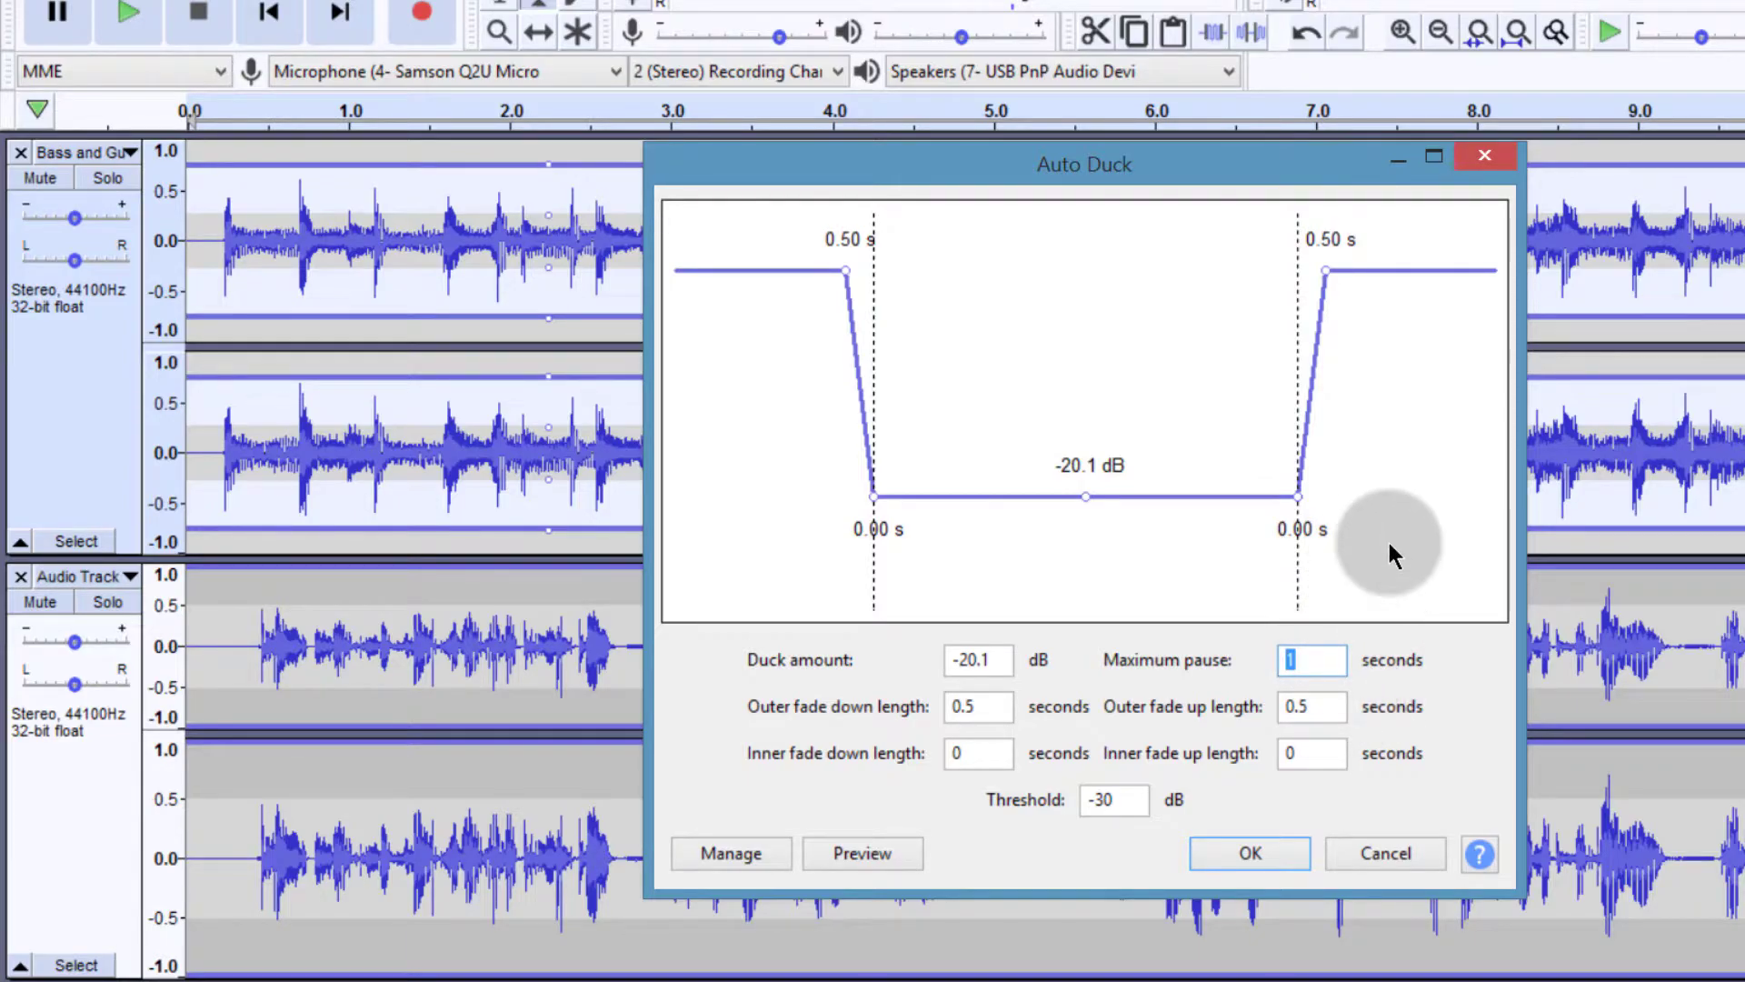
pyautogui.write('0.3')
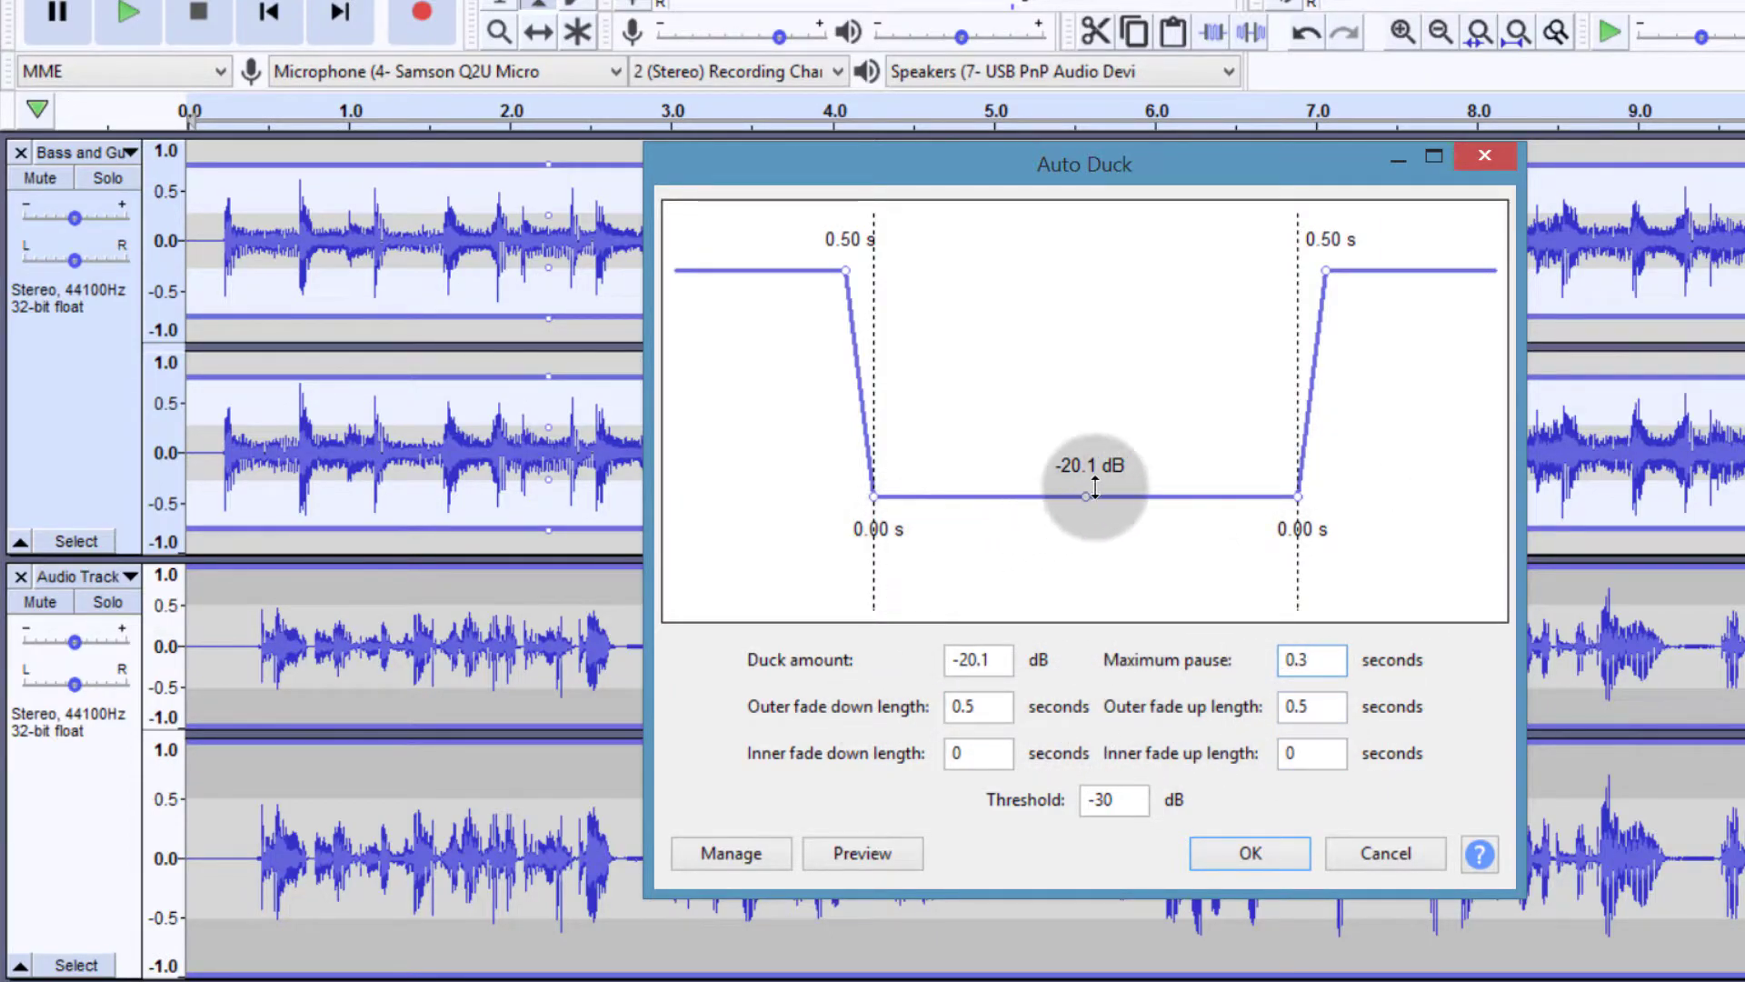
# Adjust the duck amount handle and field to about -21 dB.
pyautogui.moveTo(1096, 488)
pyautogui.mouseDown()
pyautogui.moveTo(1081, 473)
pyautogui.moveTo(1086, 518)
pyautogui.mouseUp()
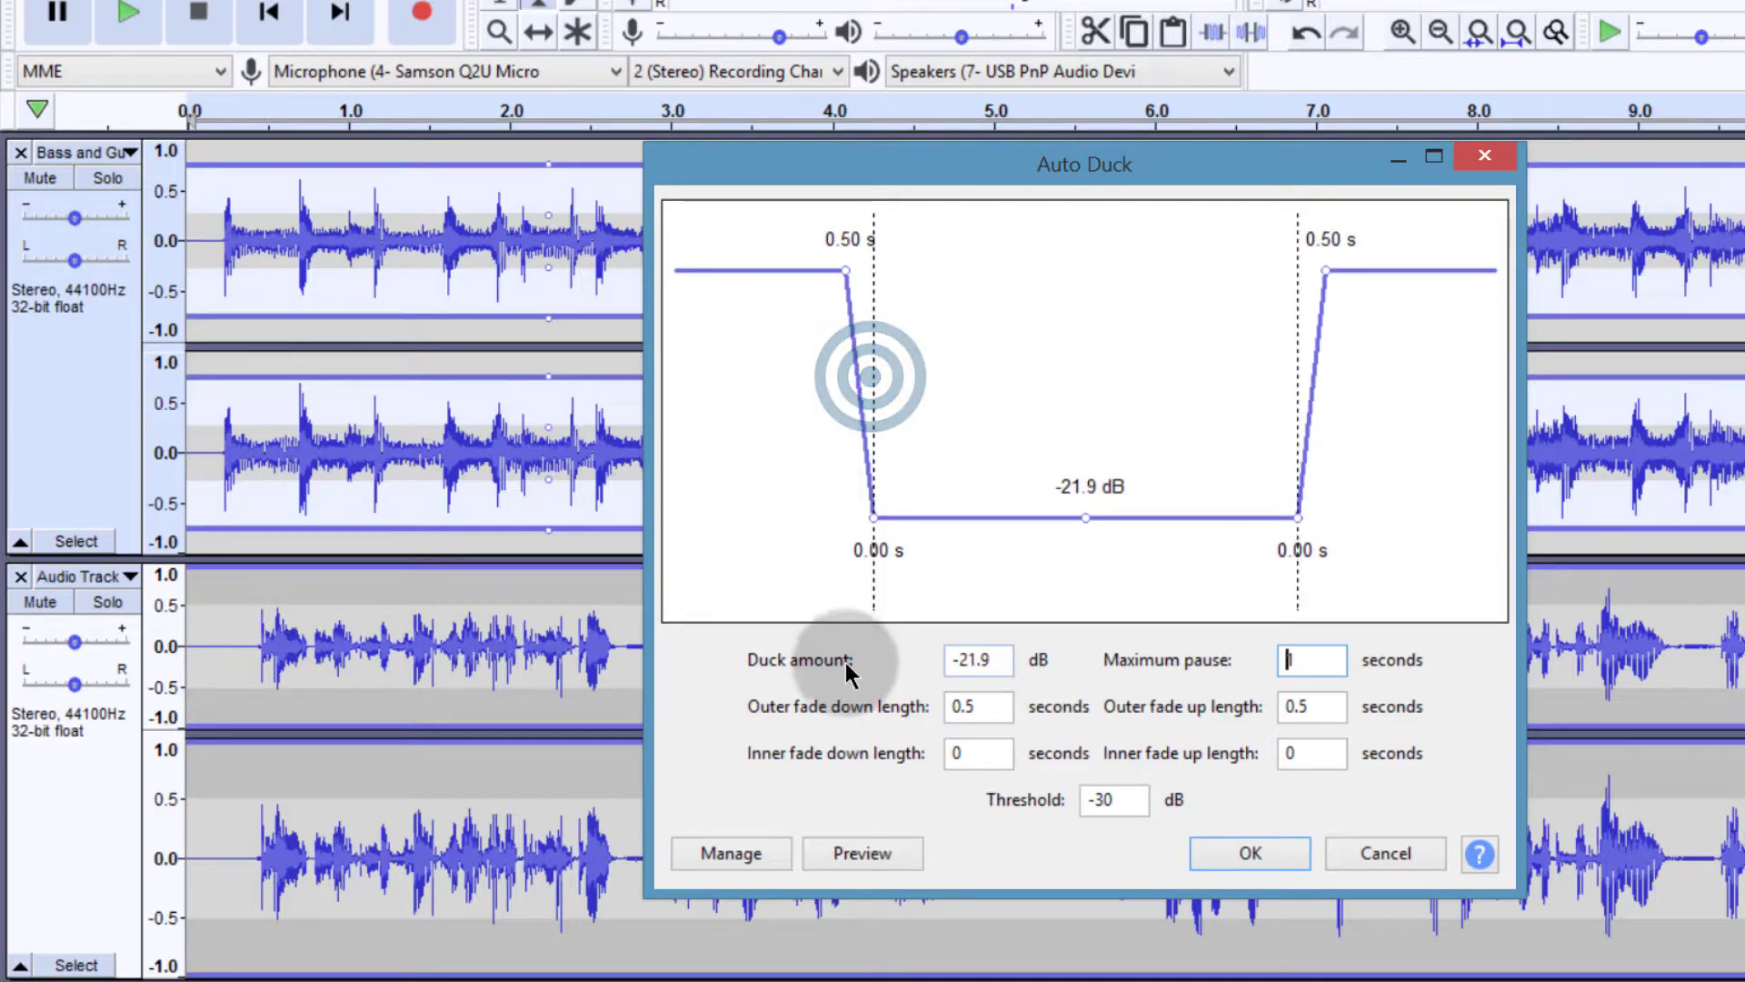
pyautogui.doubleClick(951, 658)
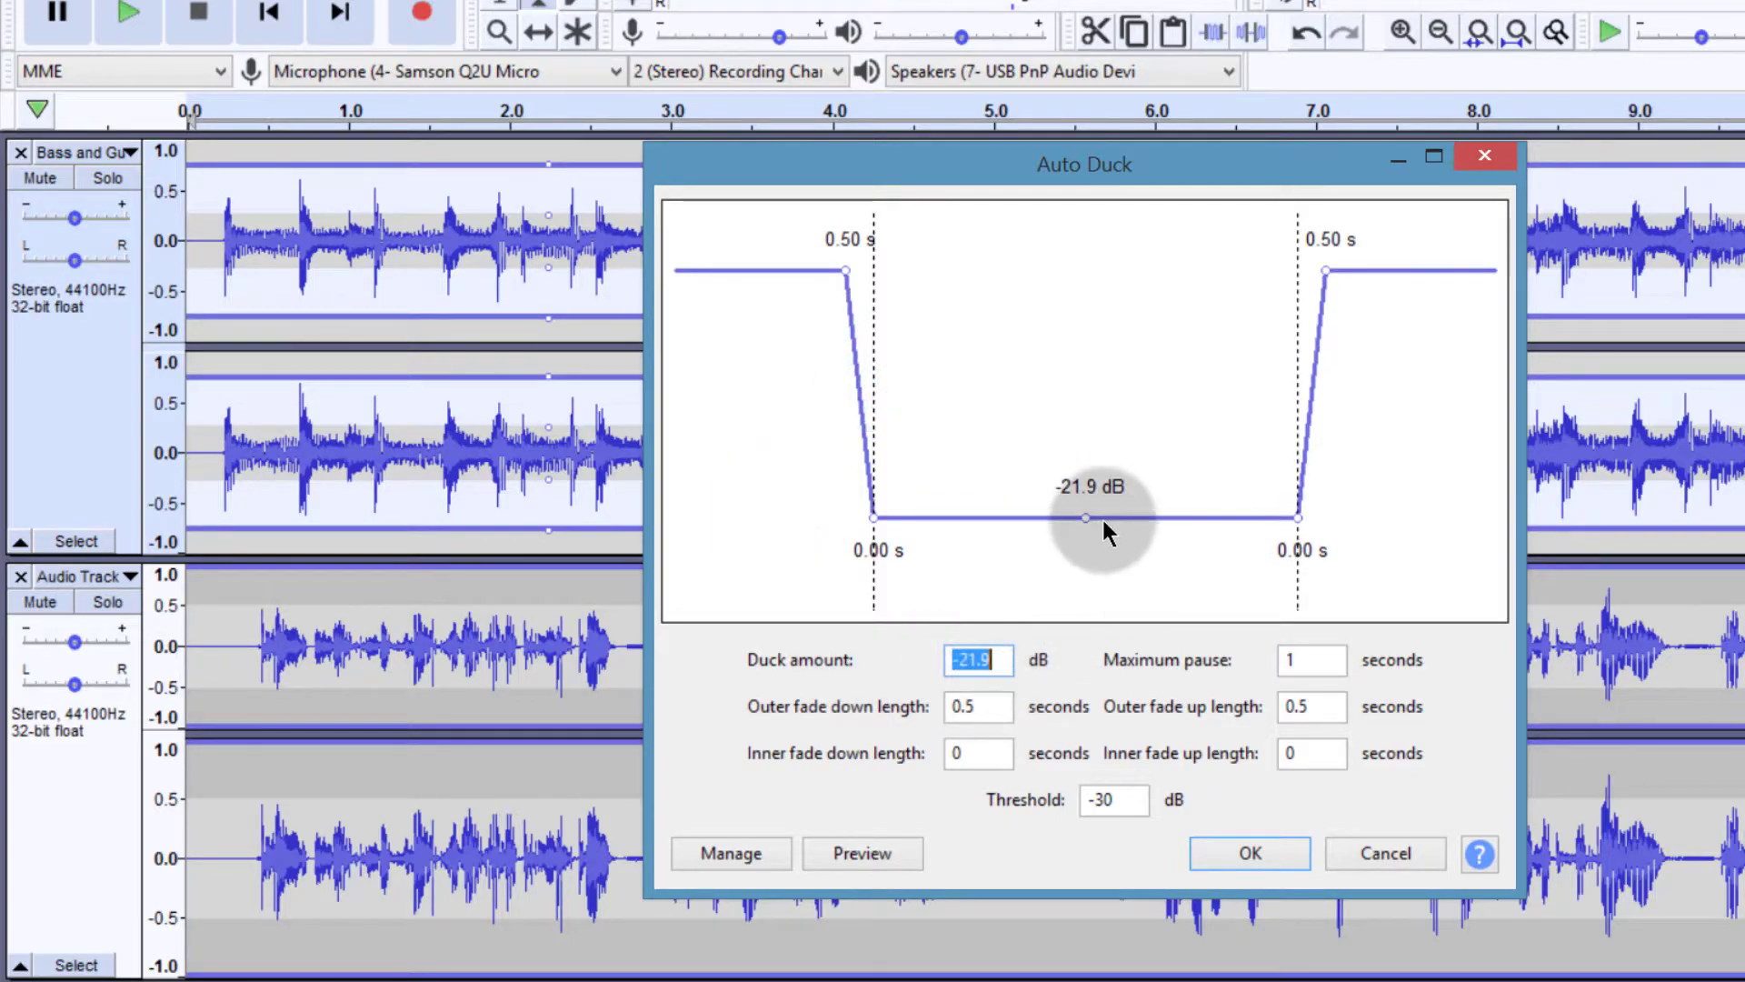
pyautogui.moveTo(1083, 512)
pyautogui.mouseDown()
pyautogui.moveTo(1083, 576)
pyautogui.moveTo(1096, 384)
pyautogui.moveTo(1087, 508)
pyautogui.mouseUp()
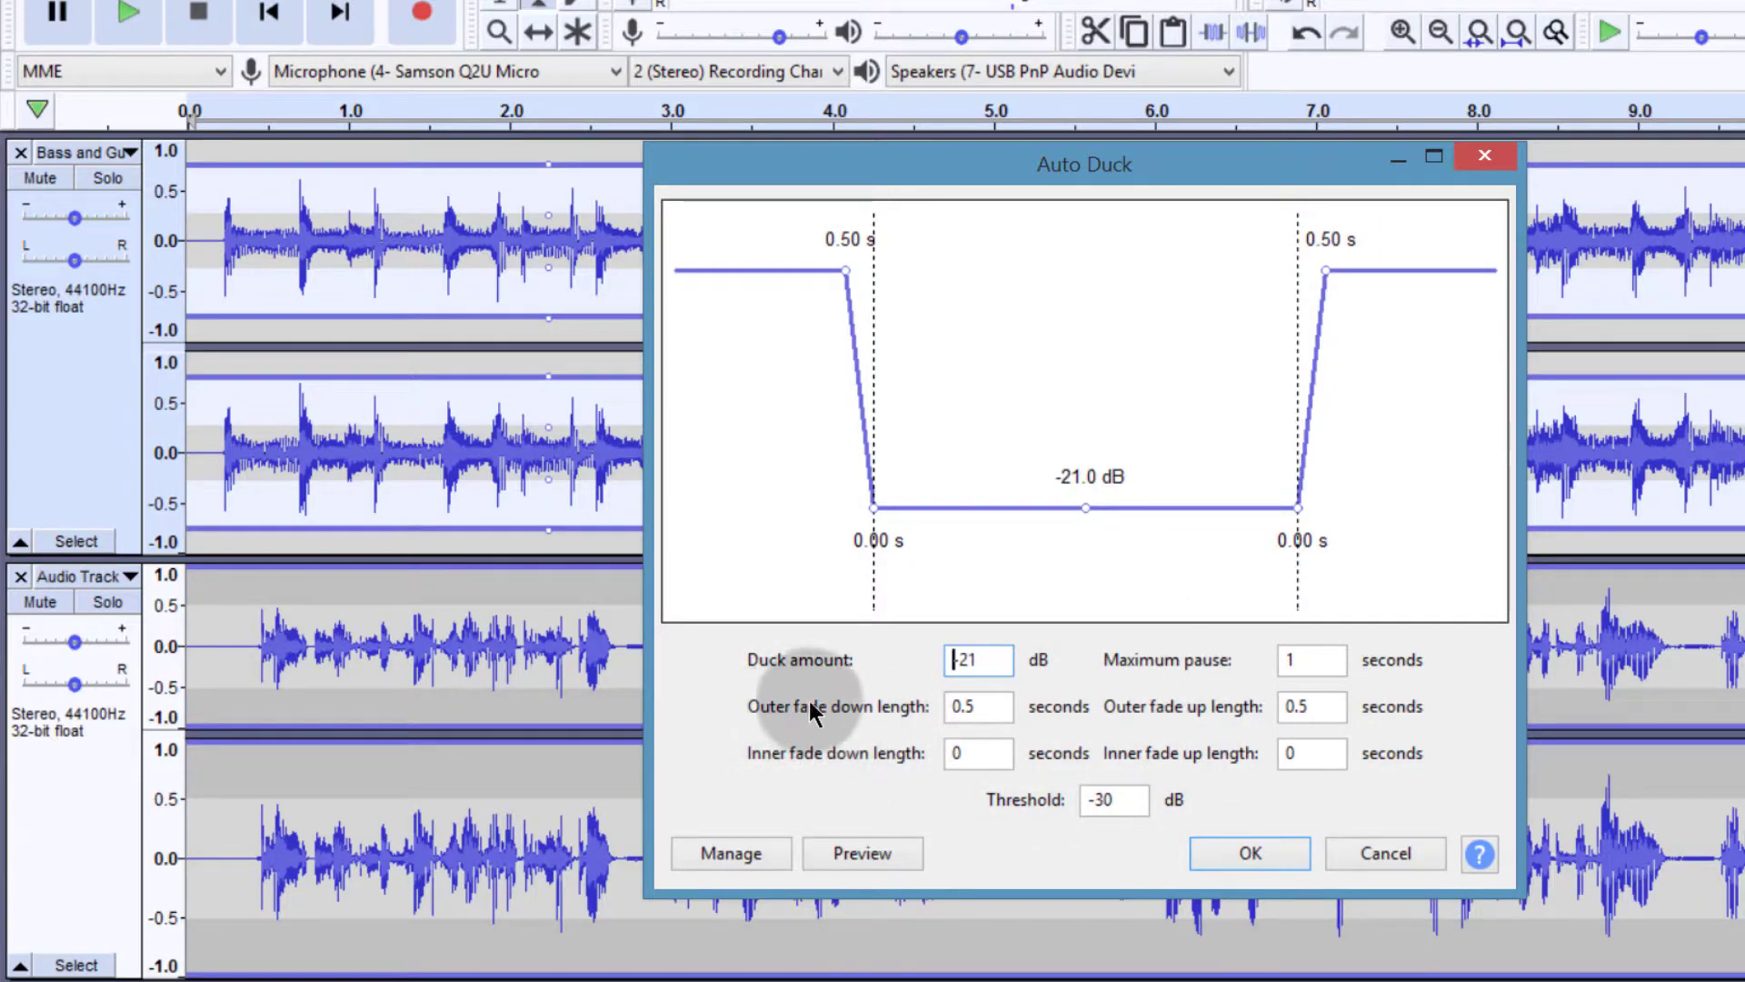
# Enter 0.3 seconds as the Auto Duck outer fade down length, keeping the -21 dB duck.
pyautogui.click(1002, 705)
pyautogui.doubleClick(1309, 662)
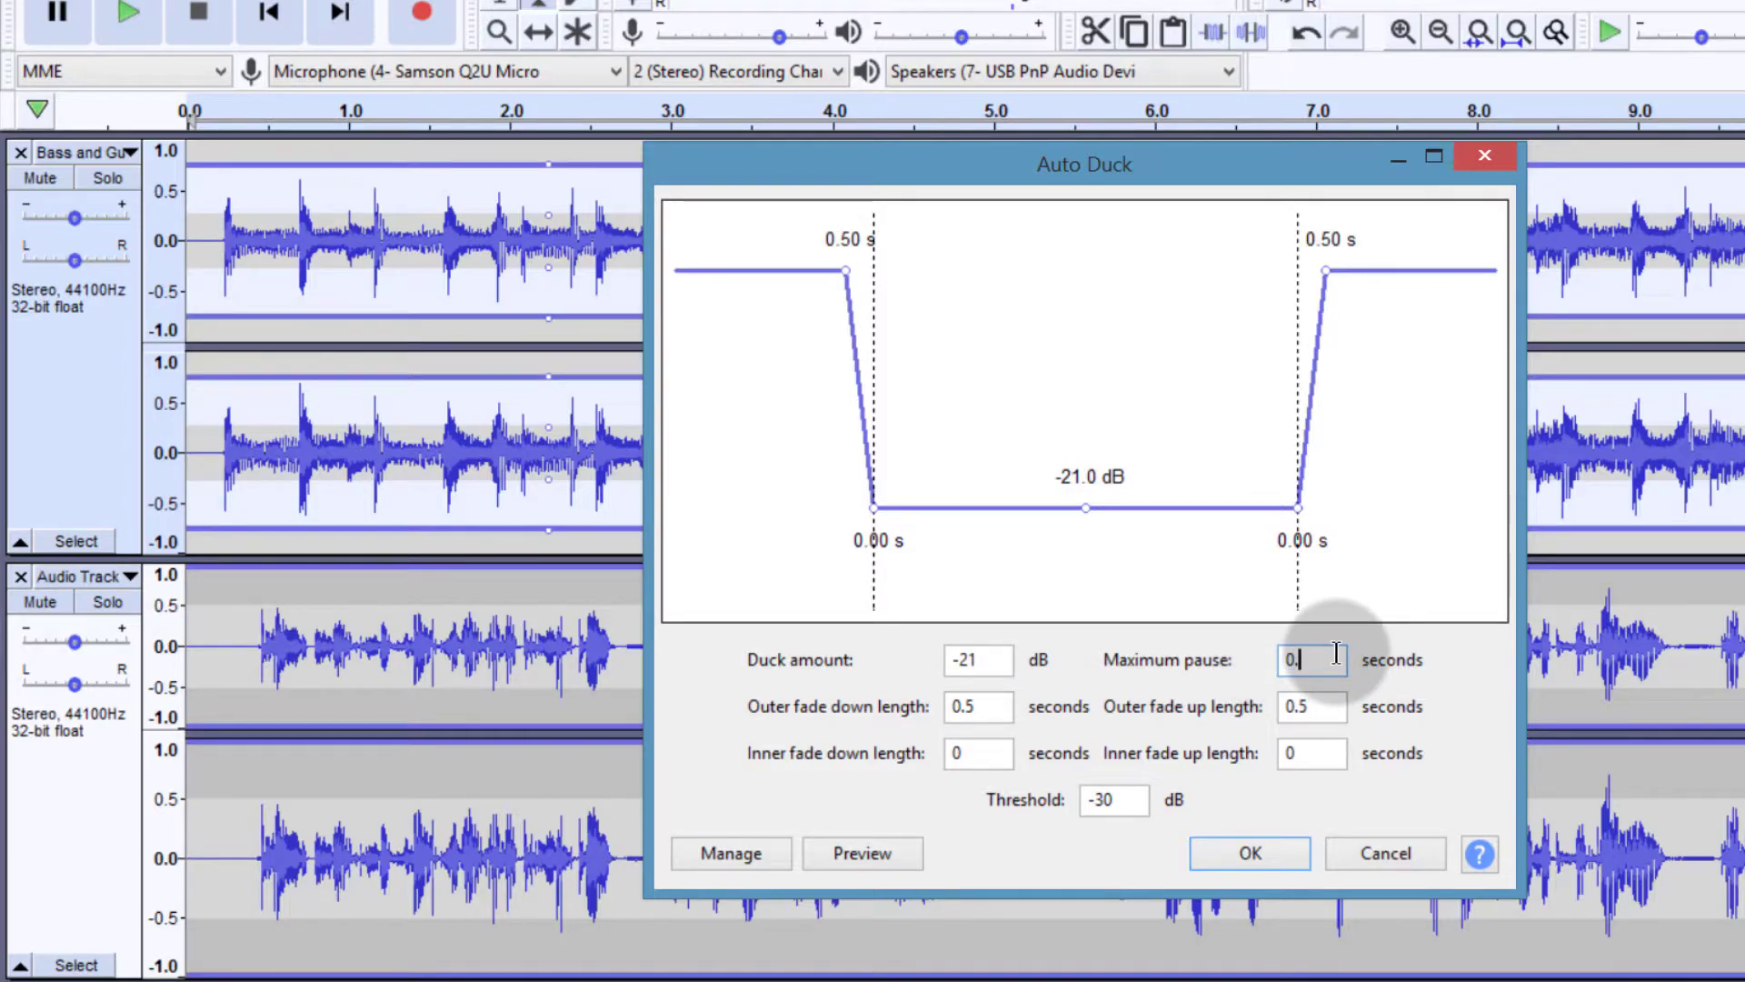
pyautogui.click(1338, 702)
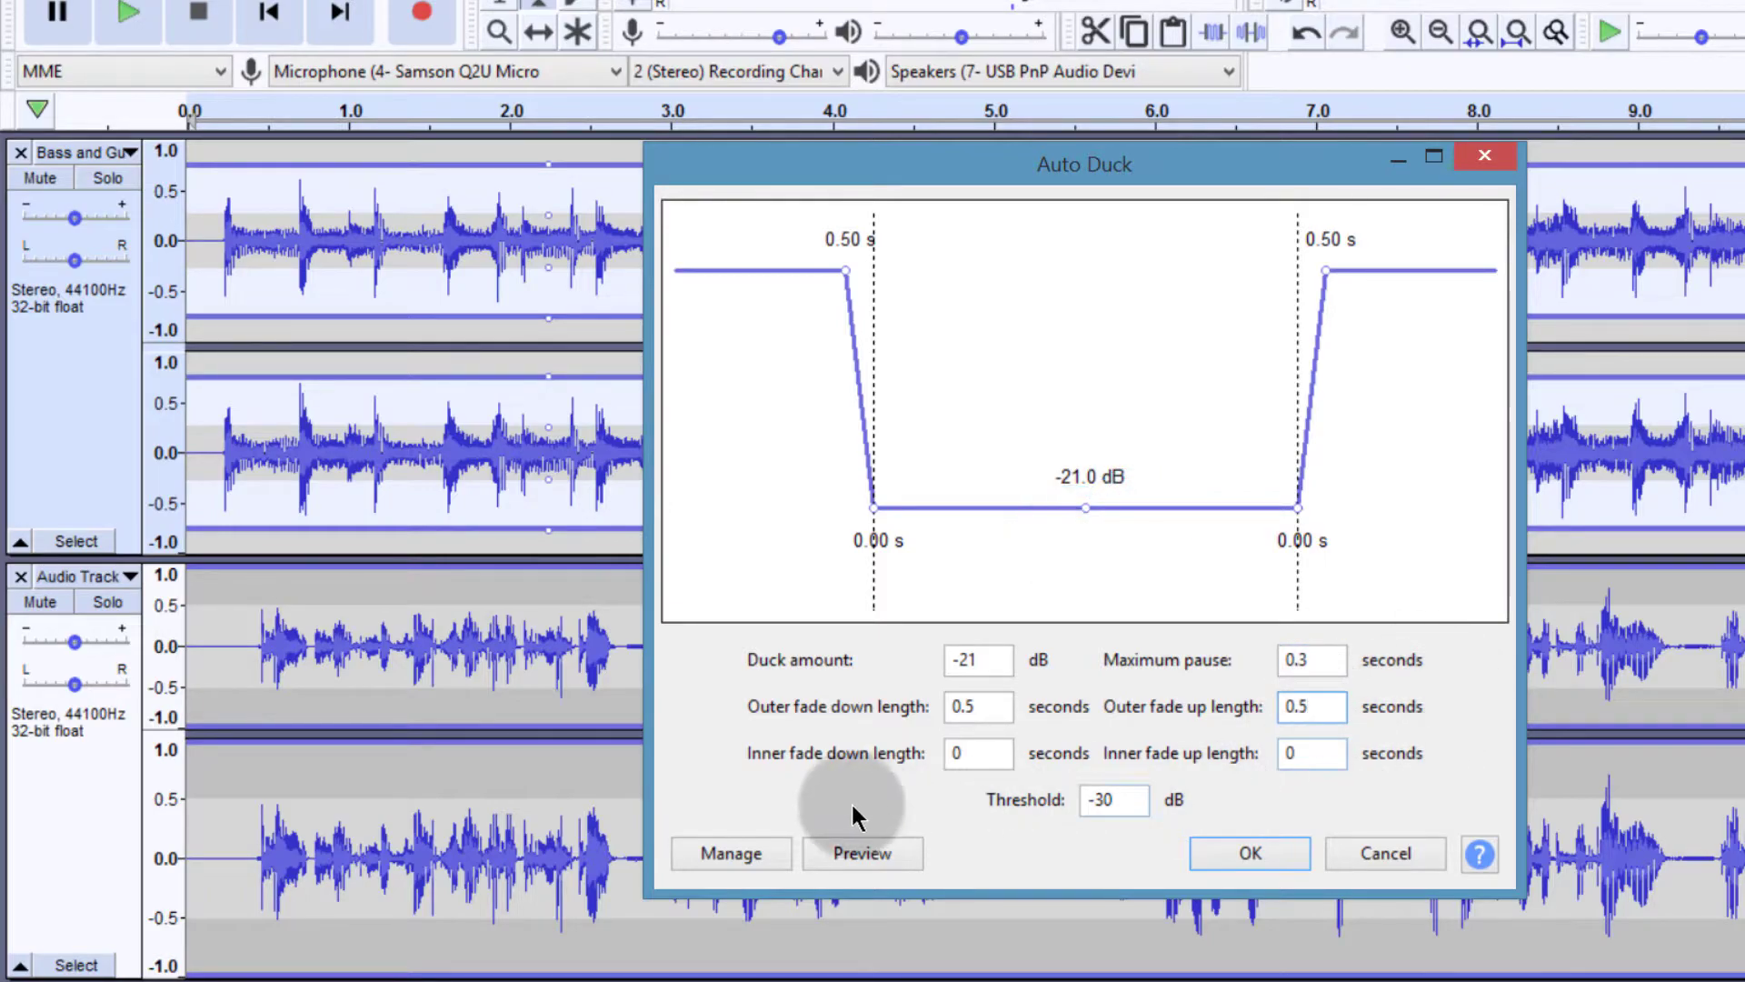
pyautogui.click(983, 709)
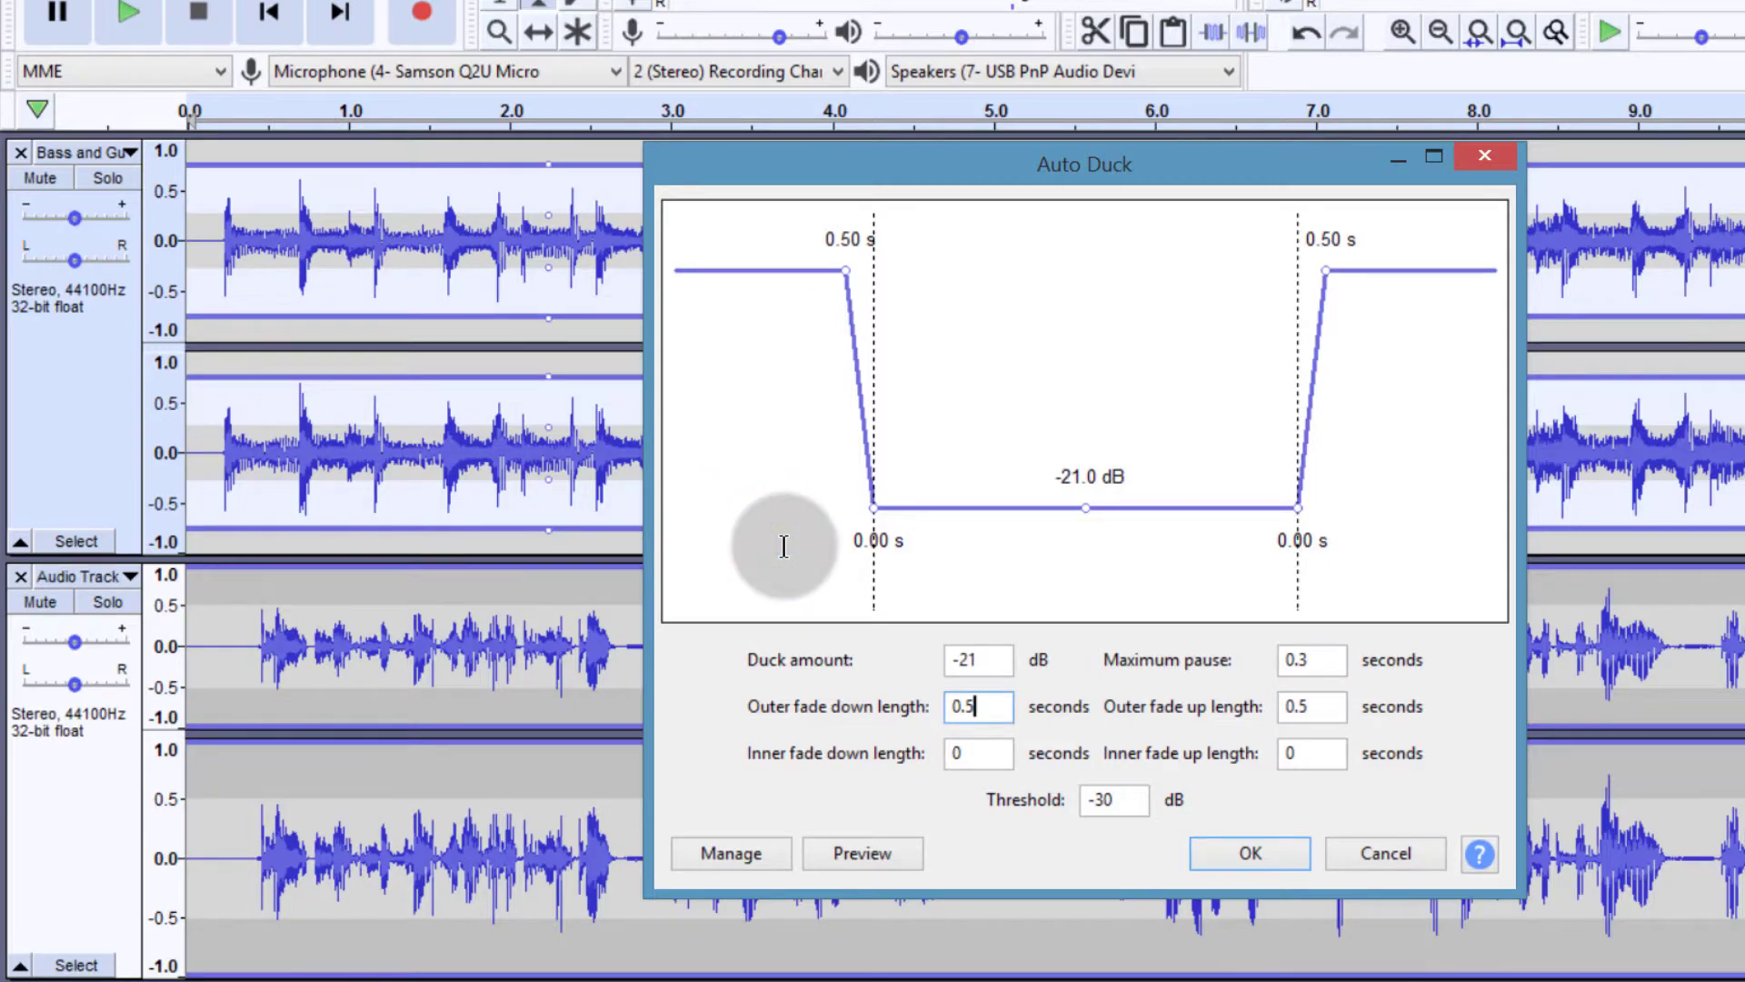
pyautogui.write('3')
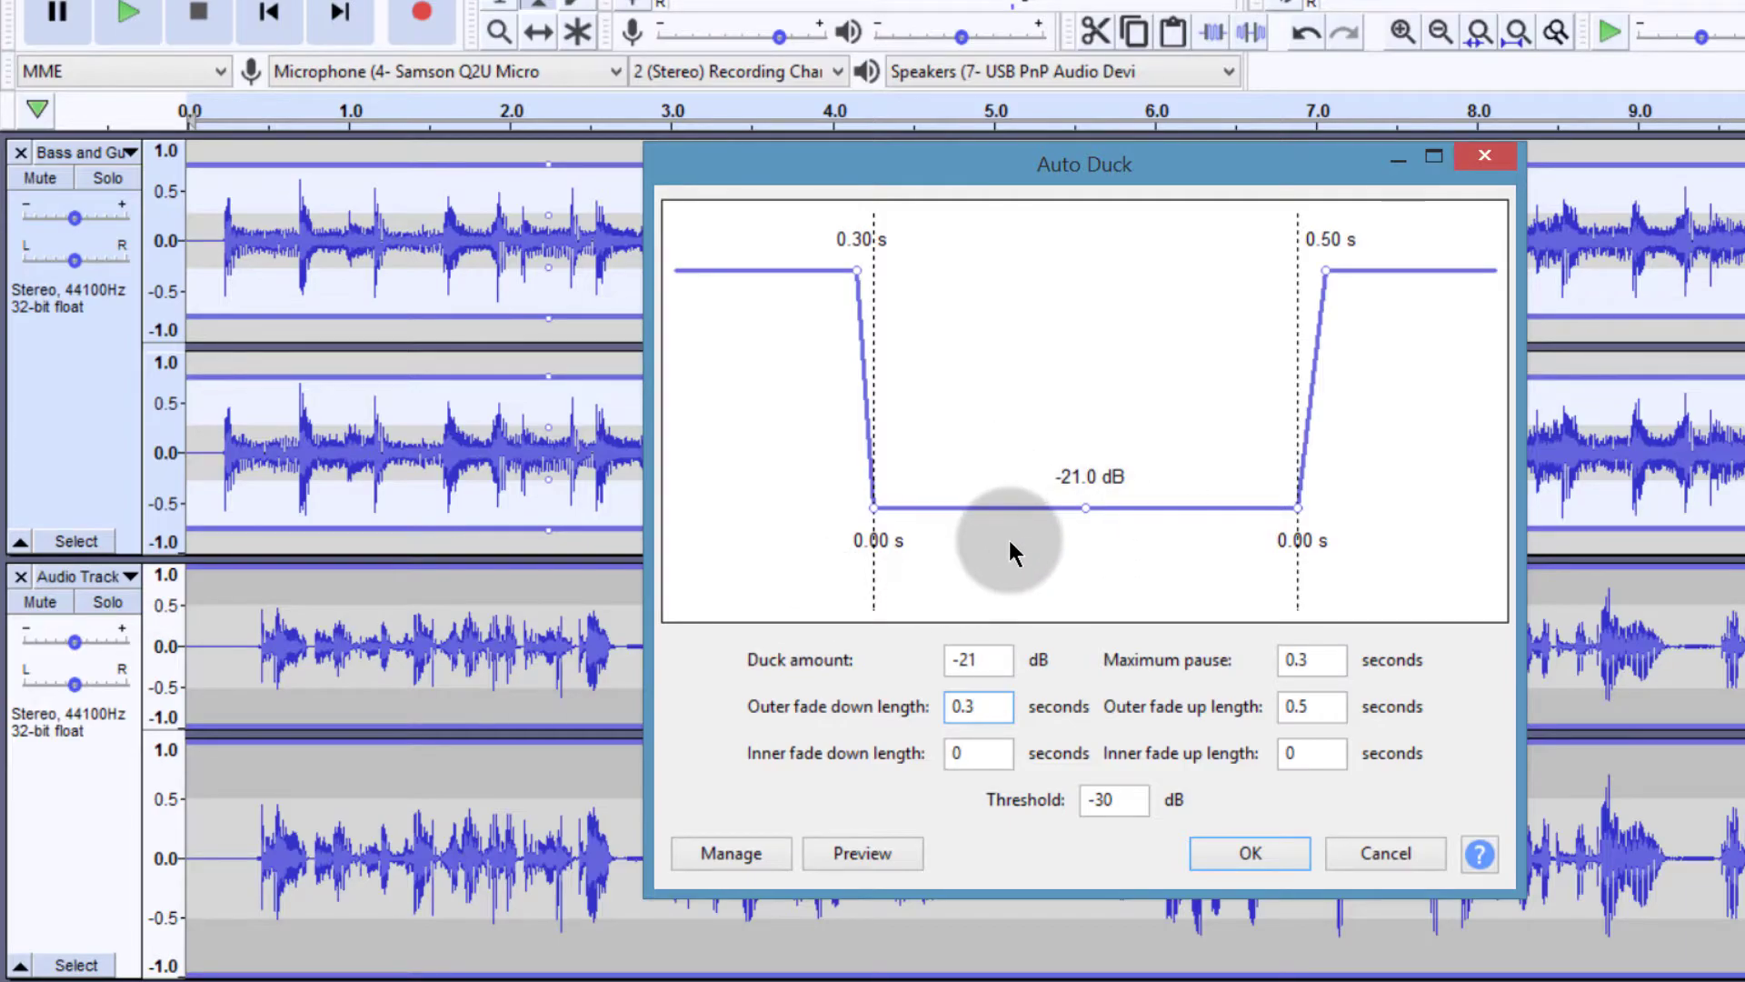
# Apply Auto Duck to the music track, then play and stop to audition the ducked mix.
pyautogui.click(1255, 853)
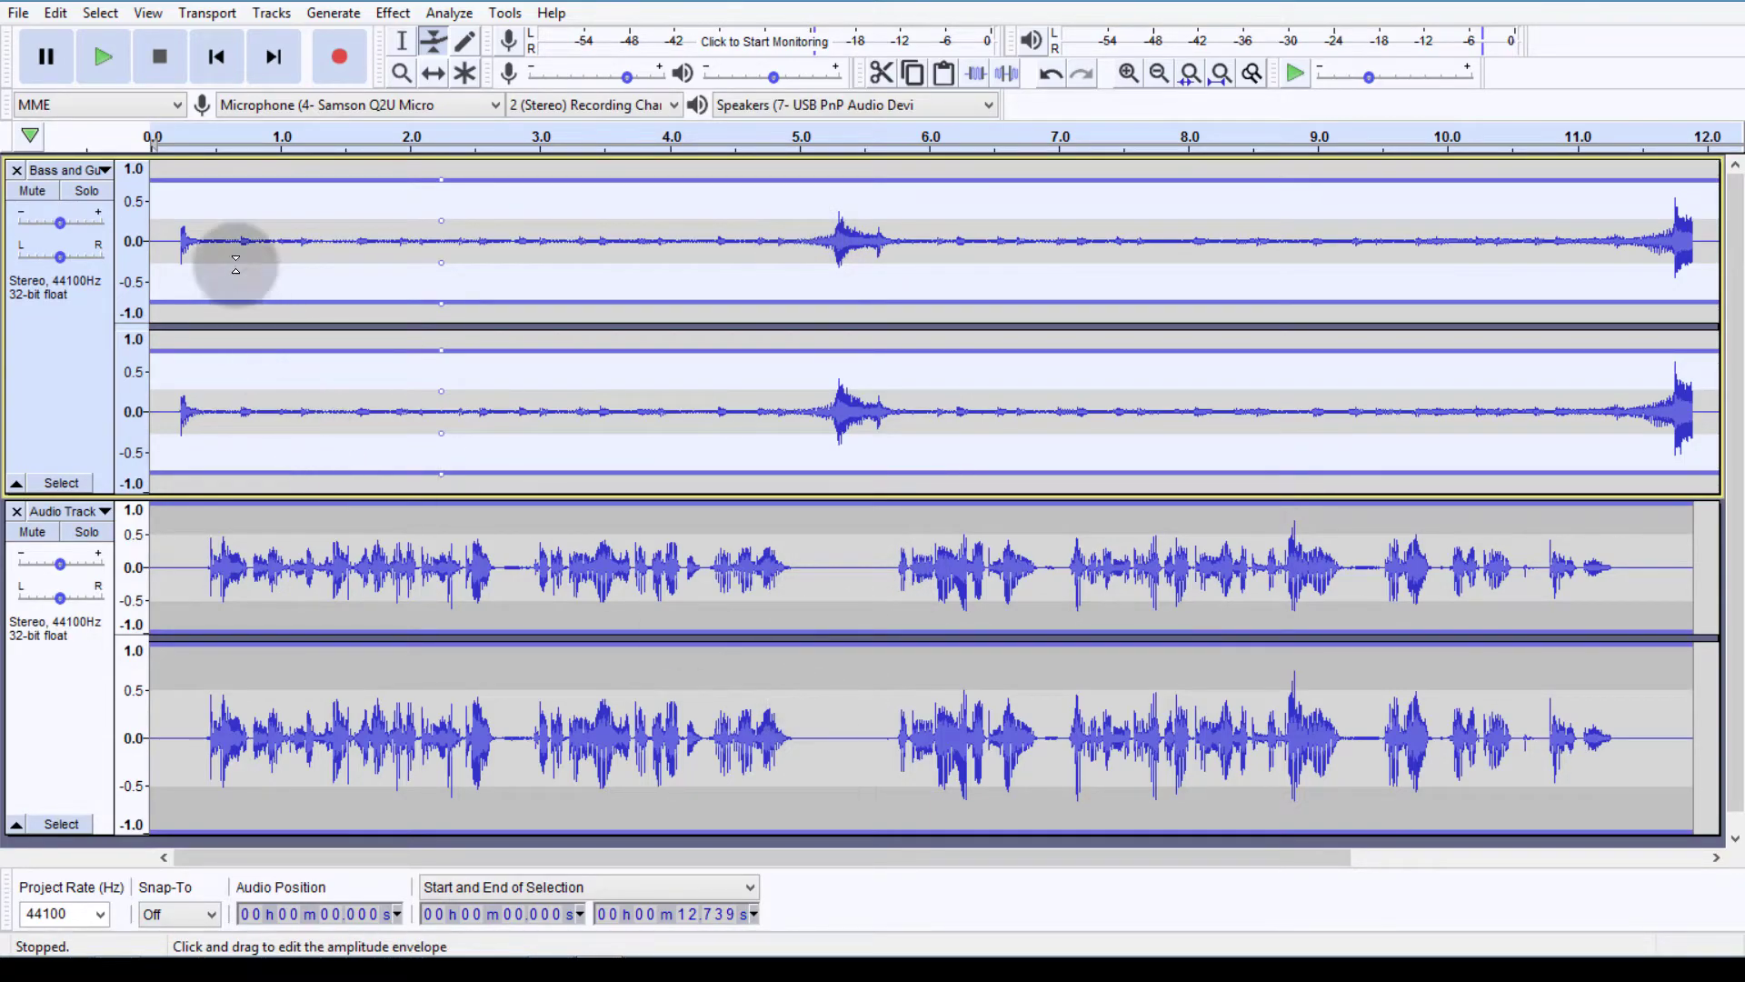
pyautogui.click(104, 60)
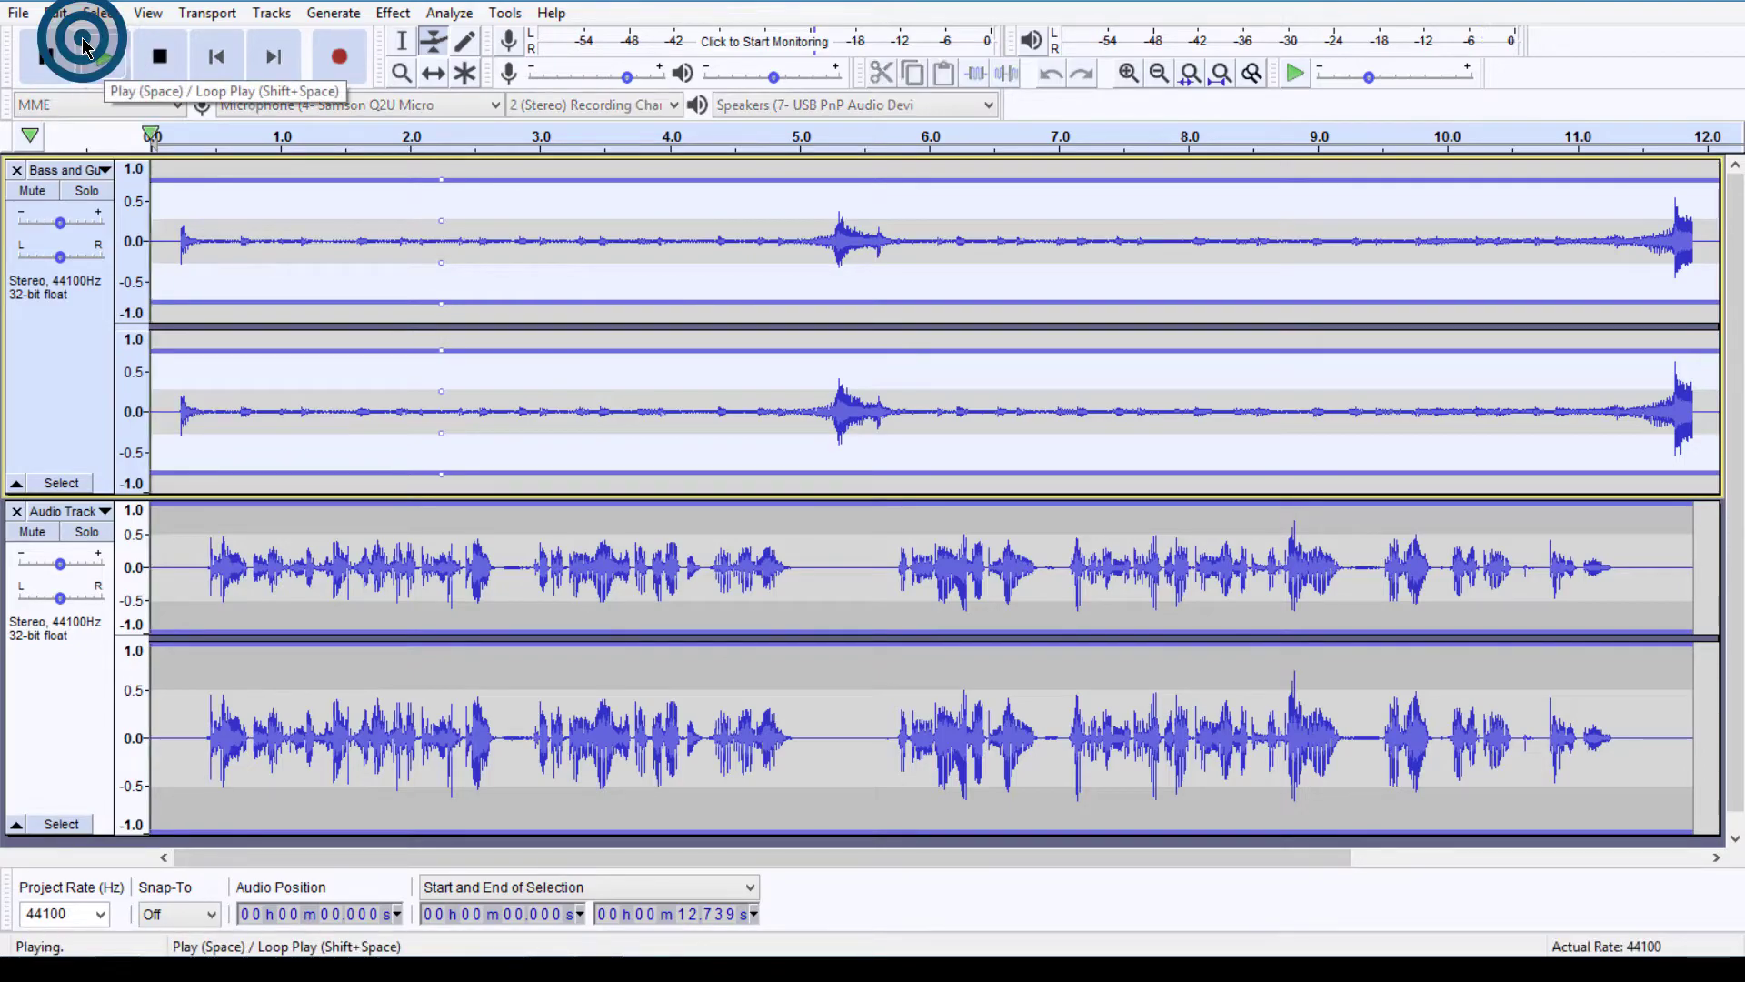
pyautogui.click(162, 58)
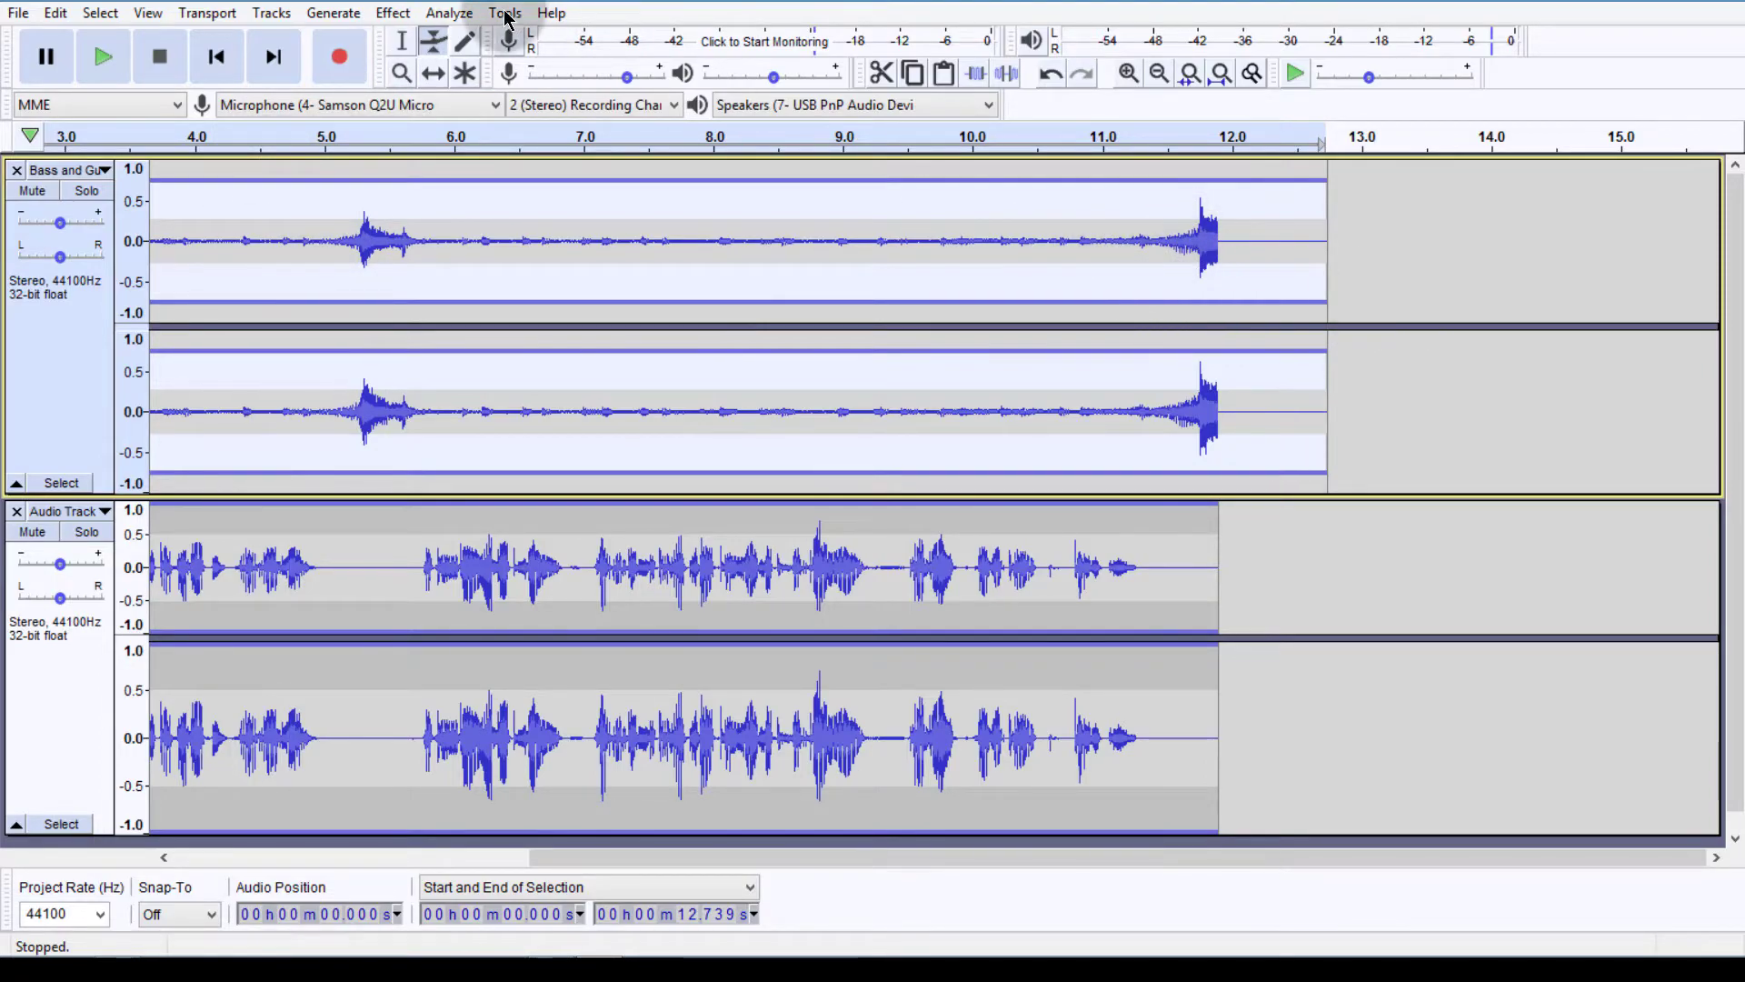
# Apply Fade Out to the Bass and Guitar track from about 9.9 s to its end, then play from 7.7 s.
pyautogui.click(400, 41)
pyautogui.moveTo(1337, 417); pyautogui.dragTo(957, 411)
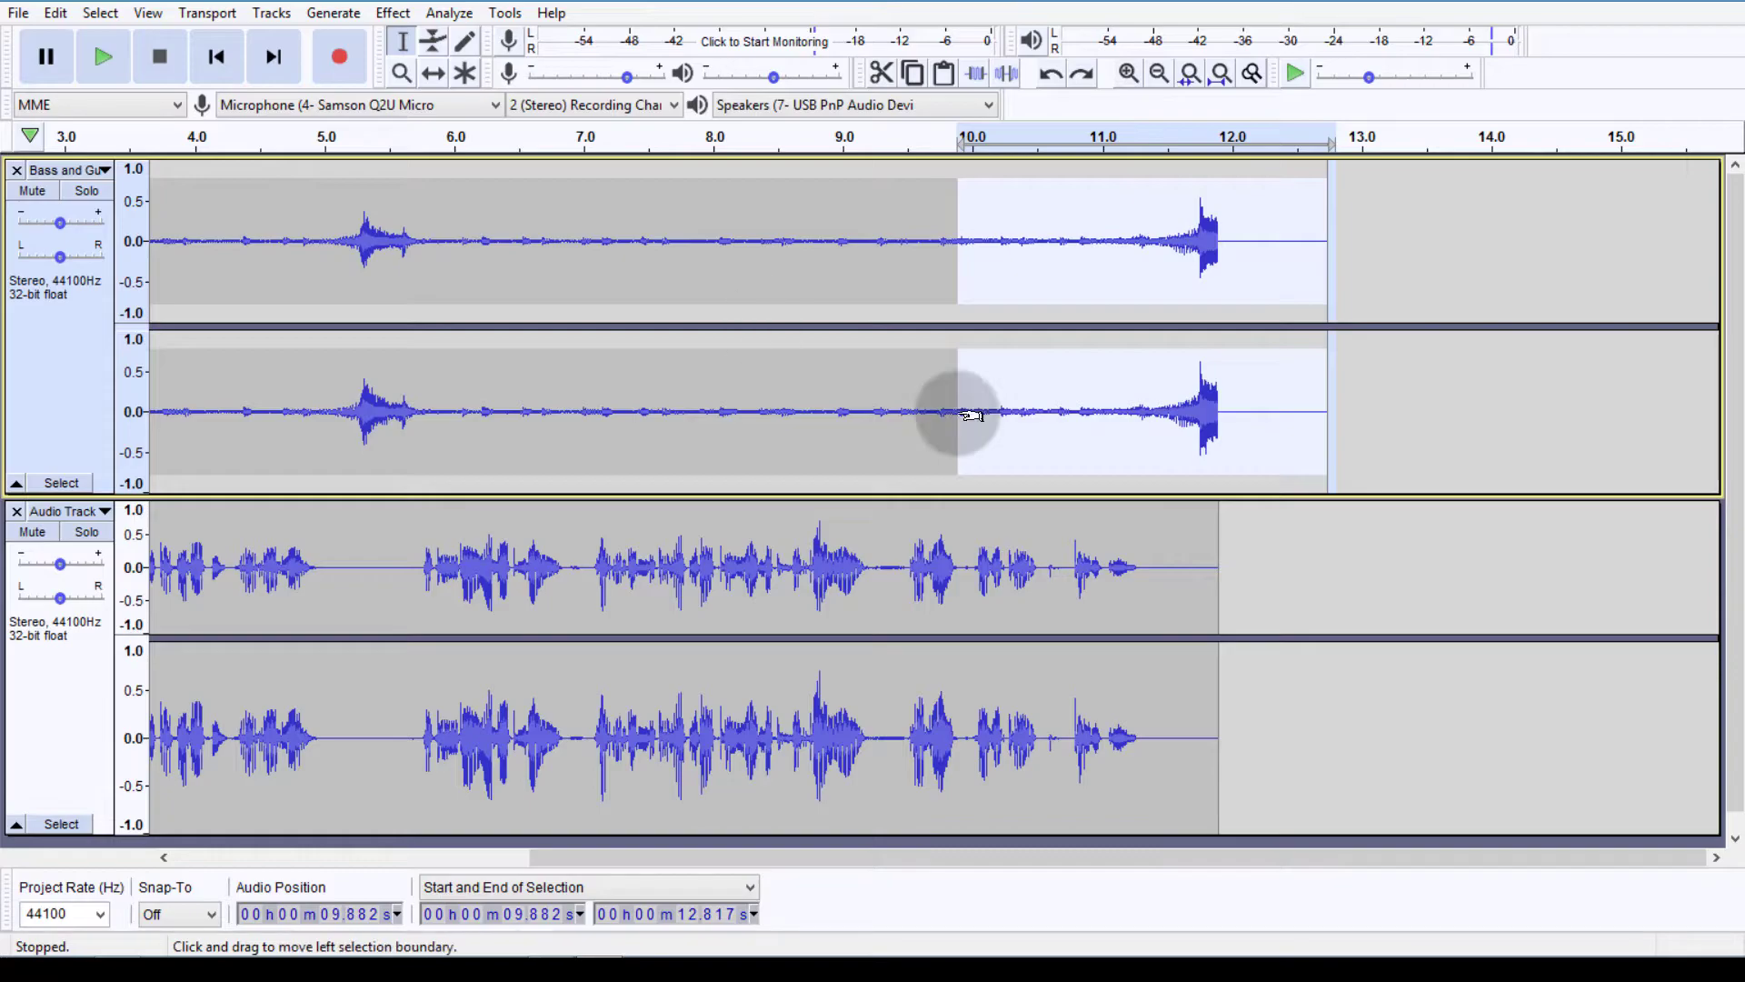
pyautogui.click(310, 12)
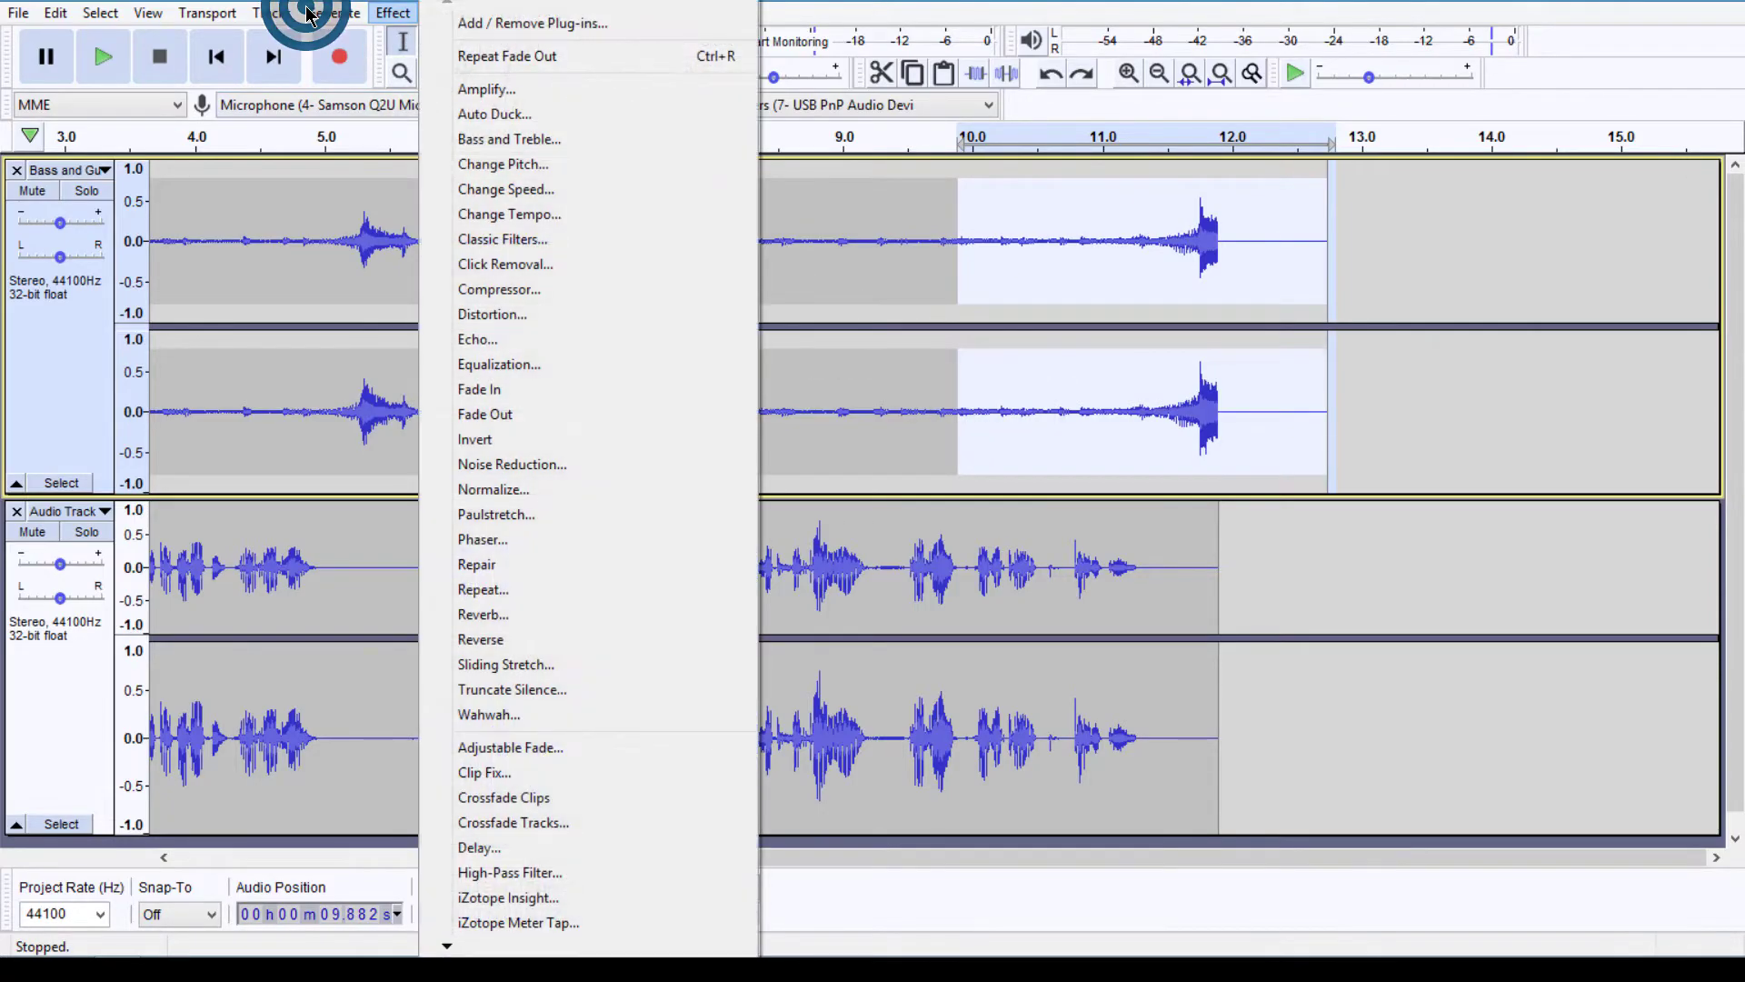
pyautogui.click(482, 414)
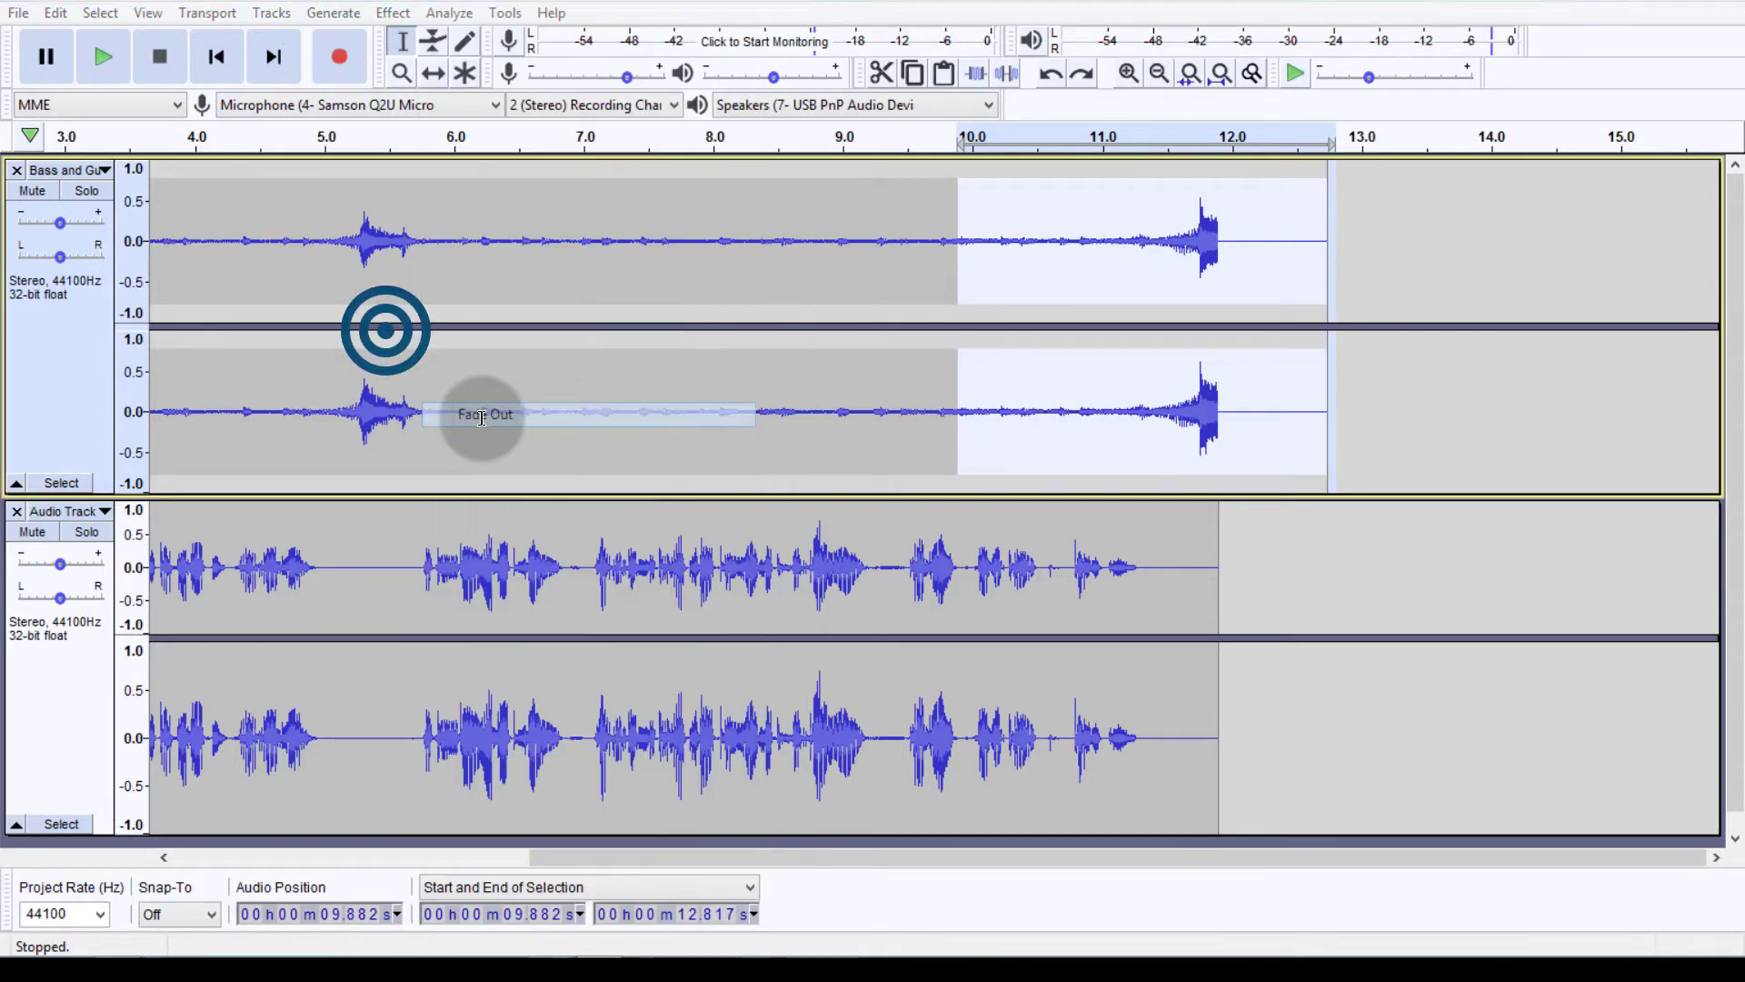
pyautogui.click(680, 295)
pyautogui.click(104, 60)
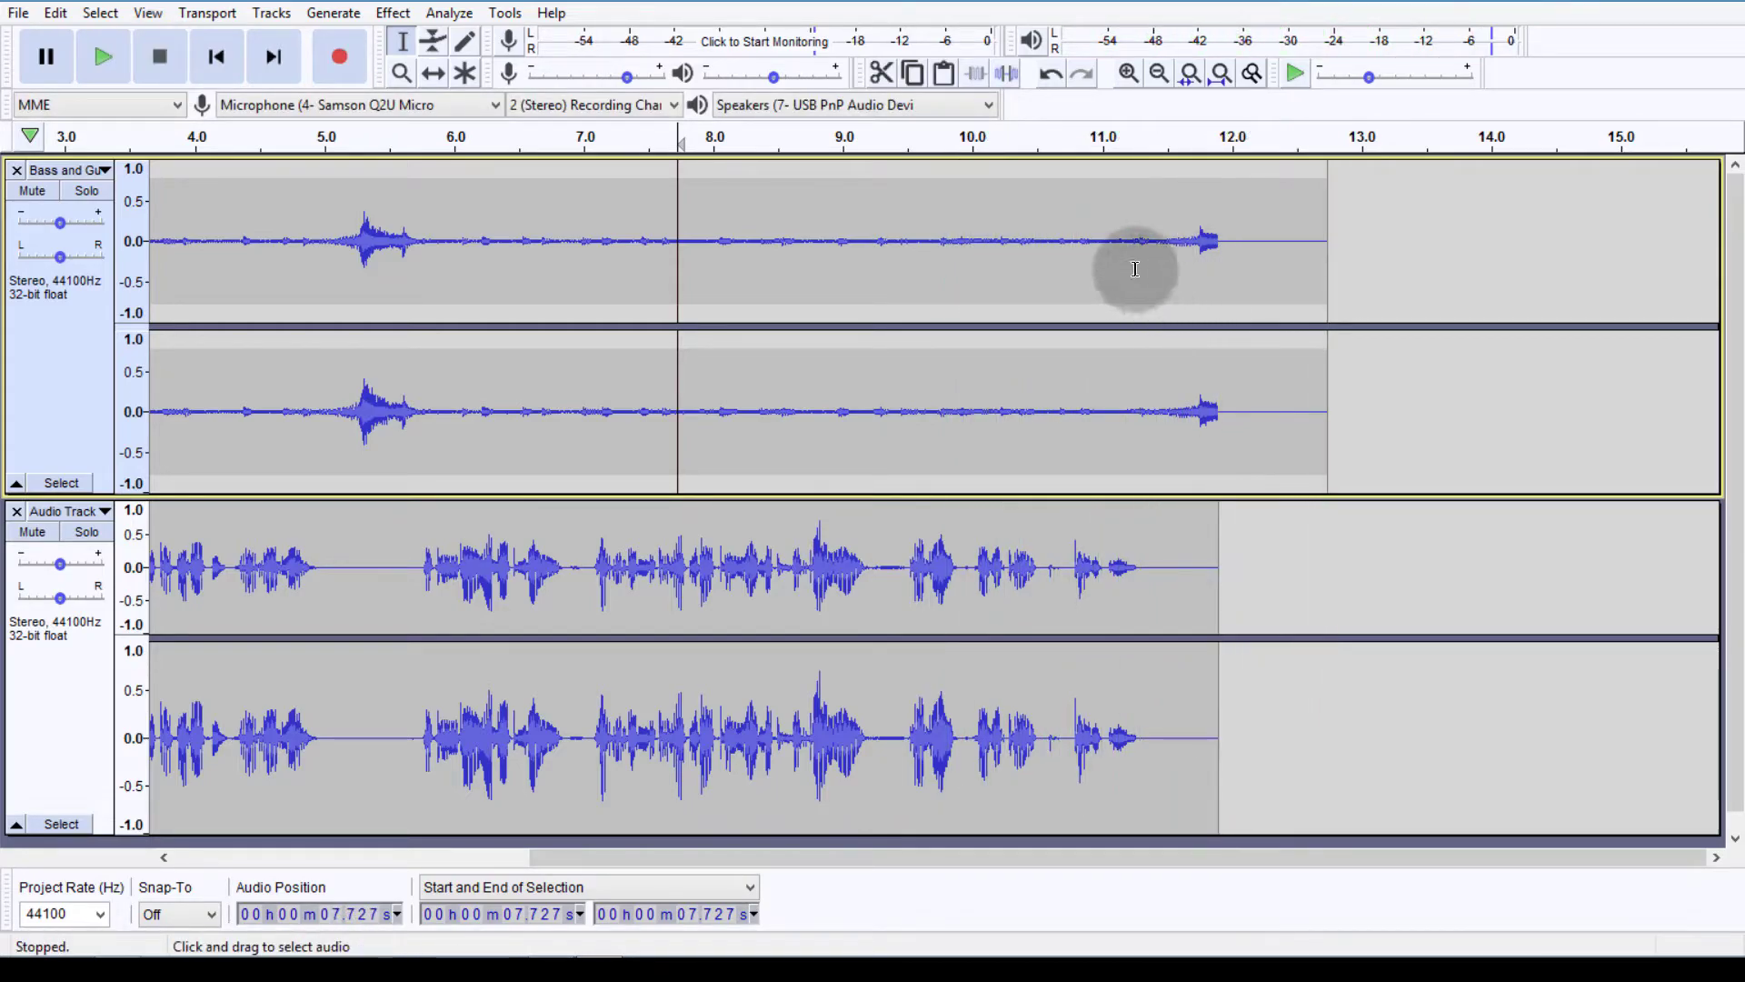
# Add envelope points at about 10.8 s and near the end, tapering the music to near silence by 12.7 s, then play it.
pyautogui.click(1078, 259)
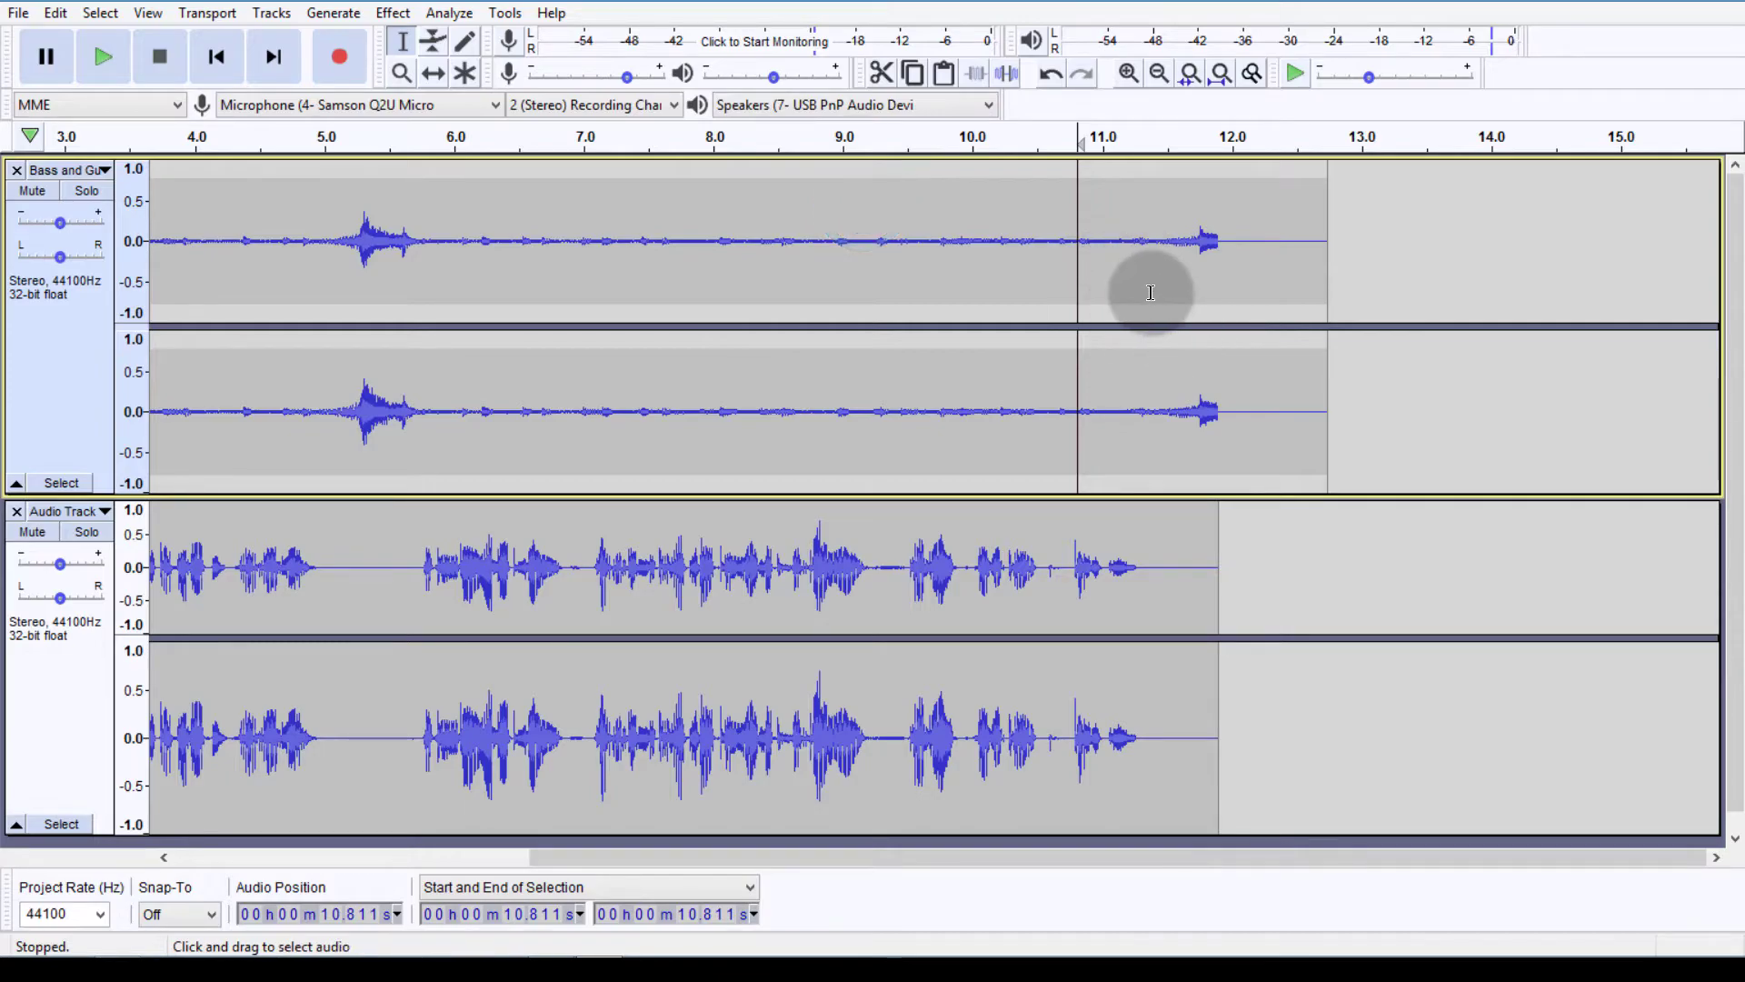
pyautogui.click(434, 41)
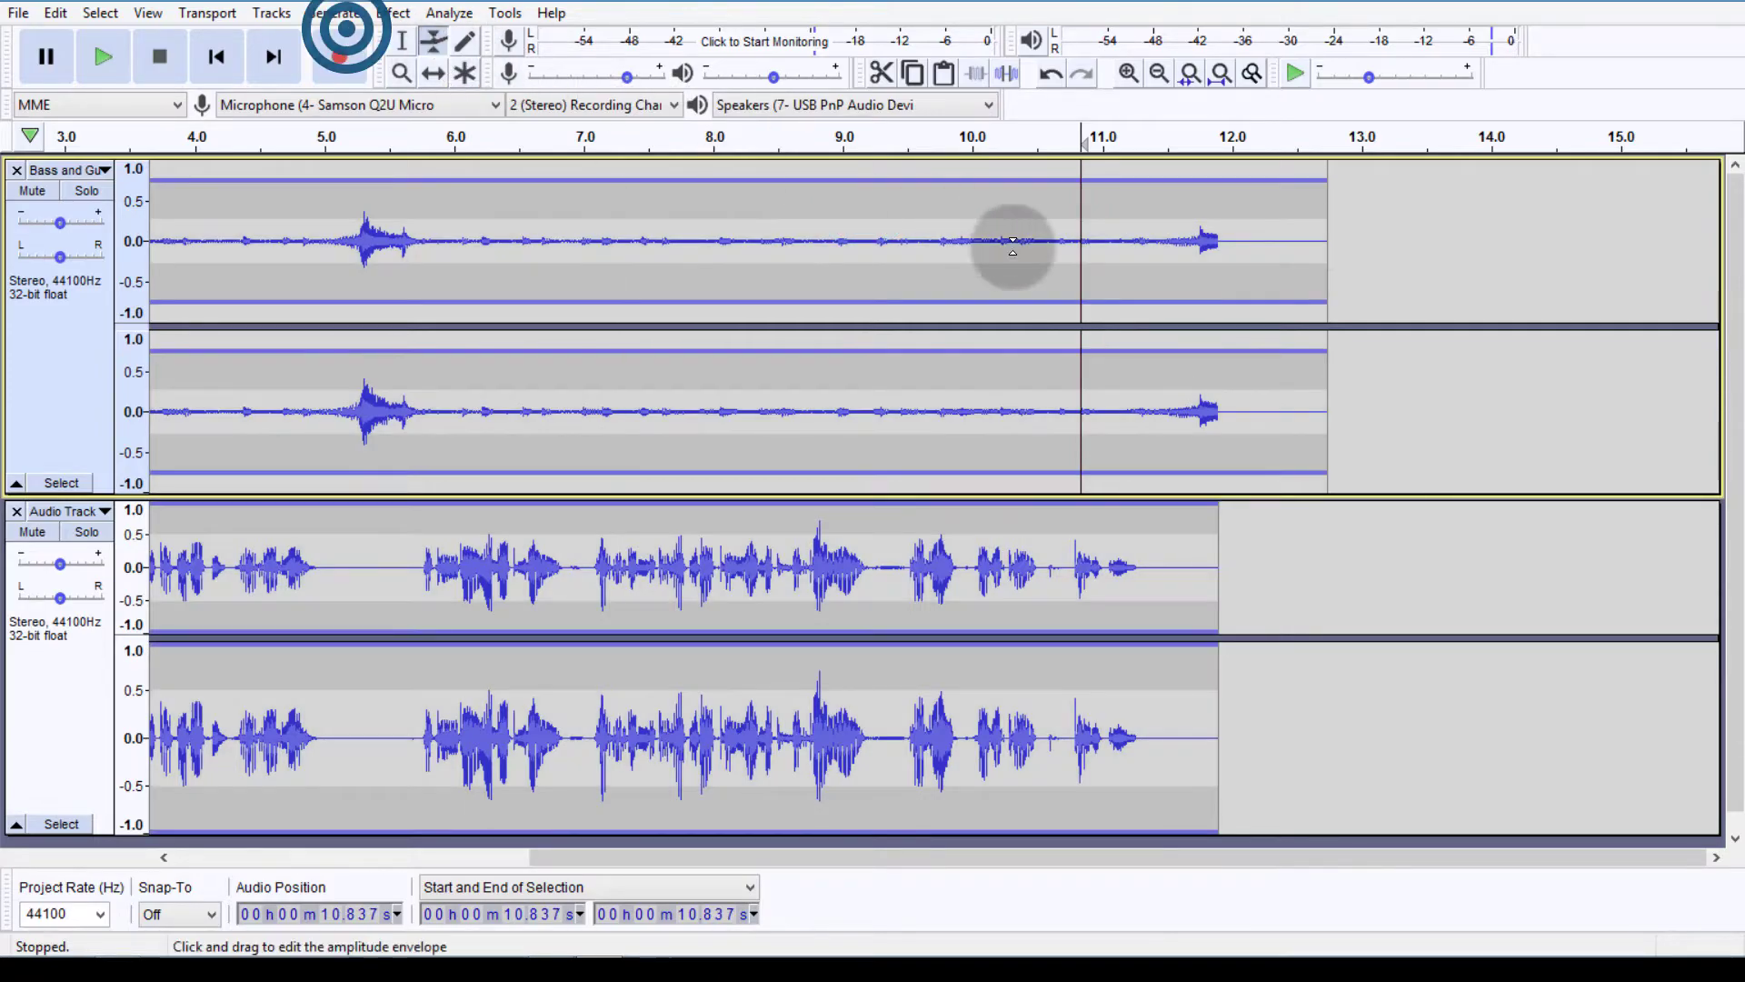
pyautogui.click(1080, 215)
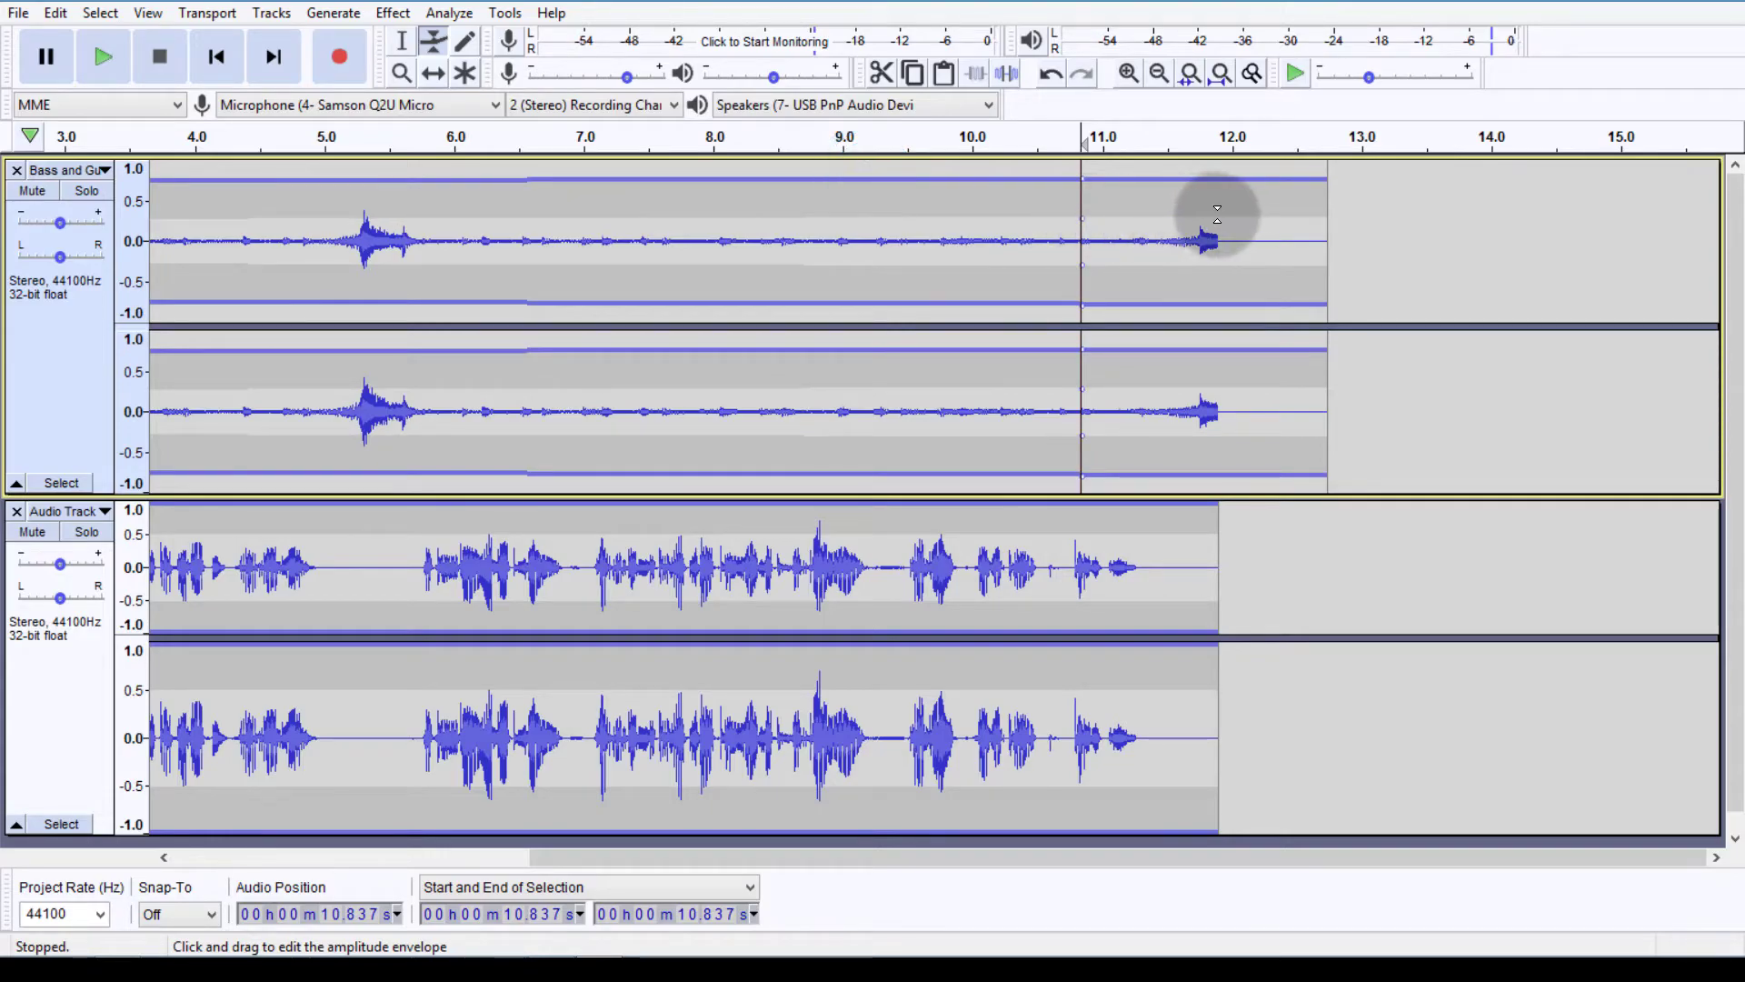
pyautogui.click(1295, 215)
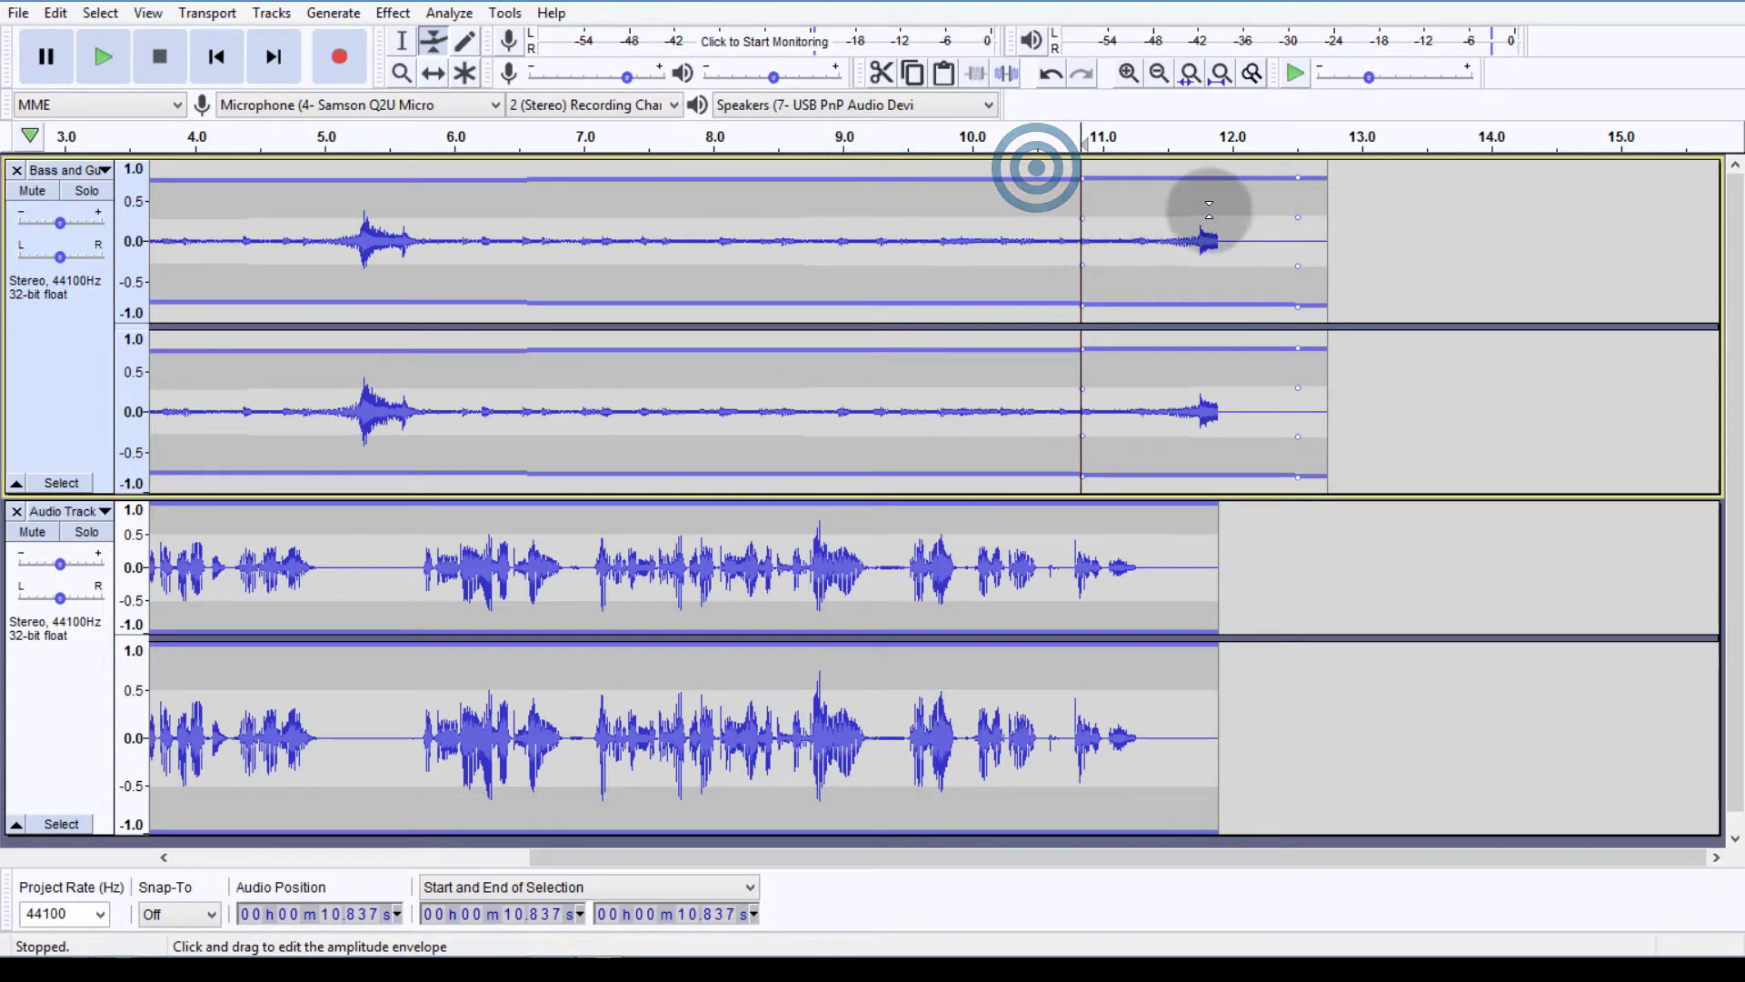
pyautogui.moveTo(1201, 215); pyautogui.dragTo(1203, 231)
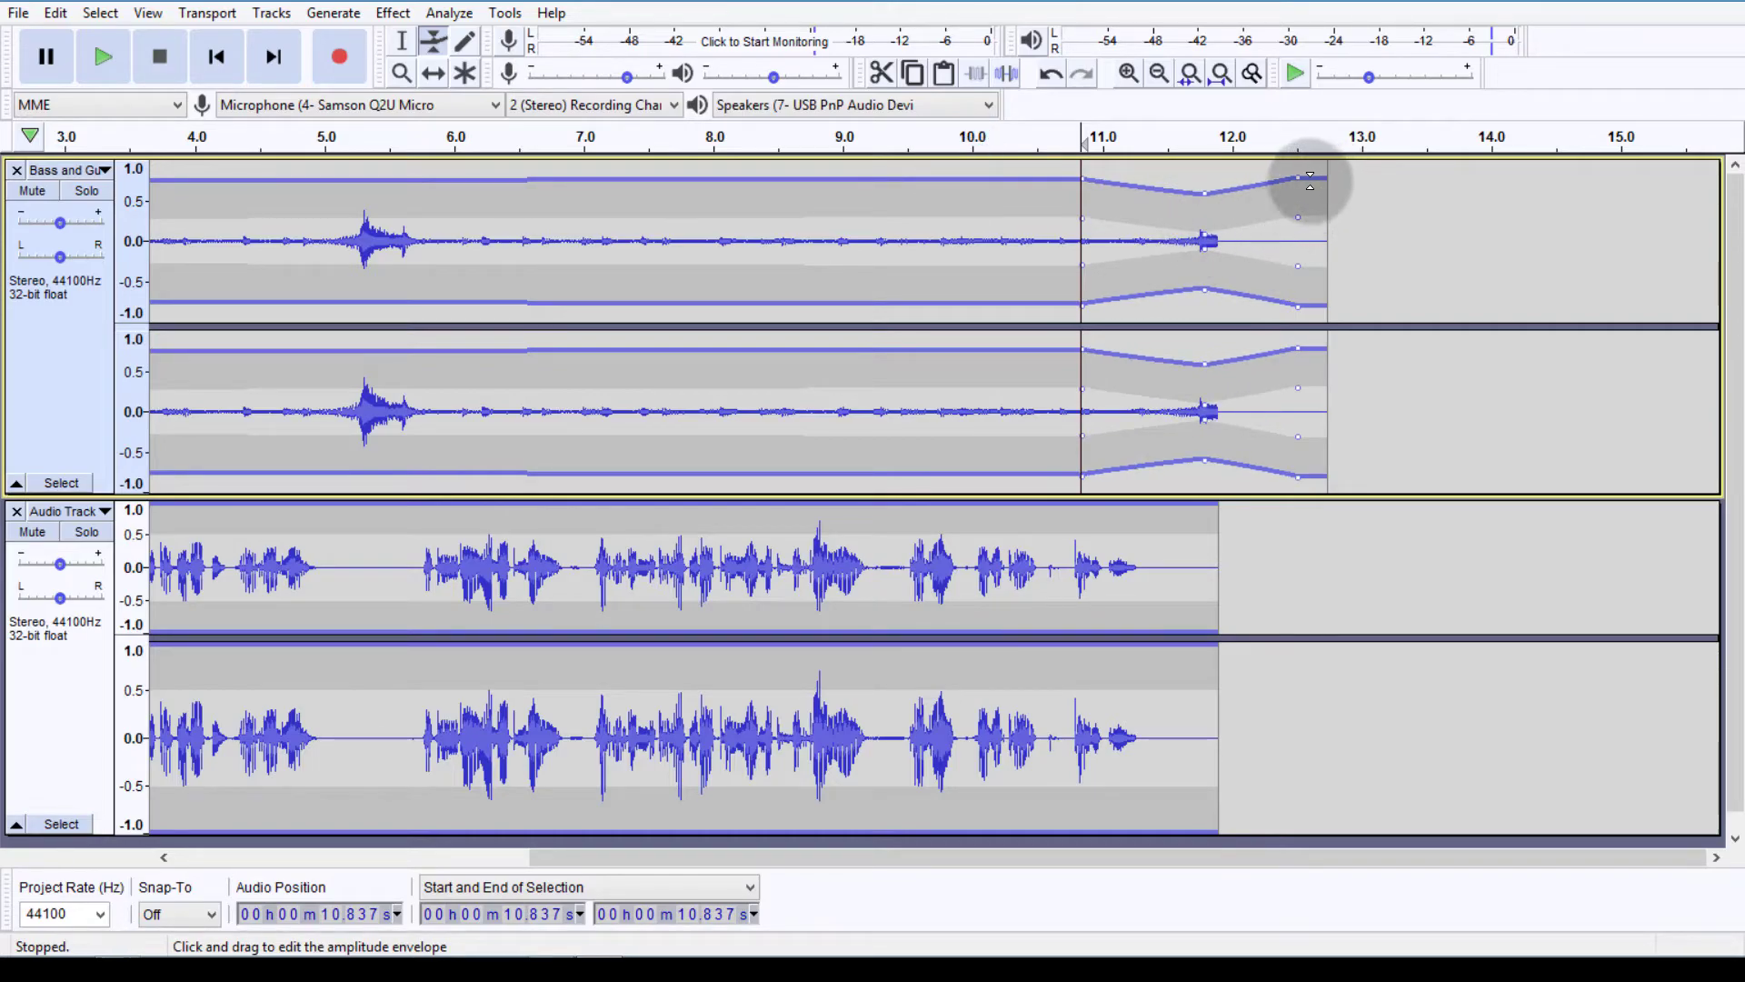
pyautogui.moveTo(1301, 179); pyautogui.dragTo(1297, 229)
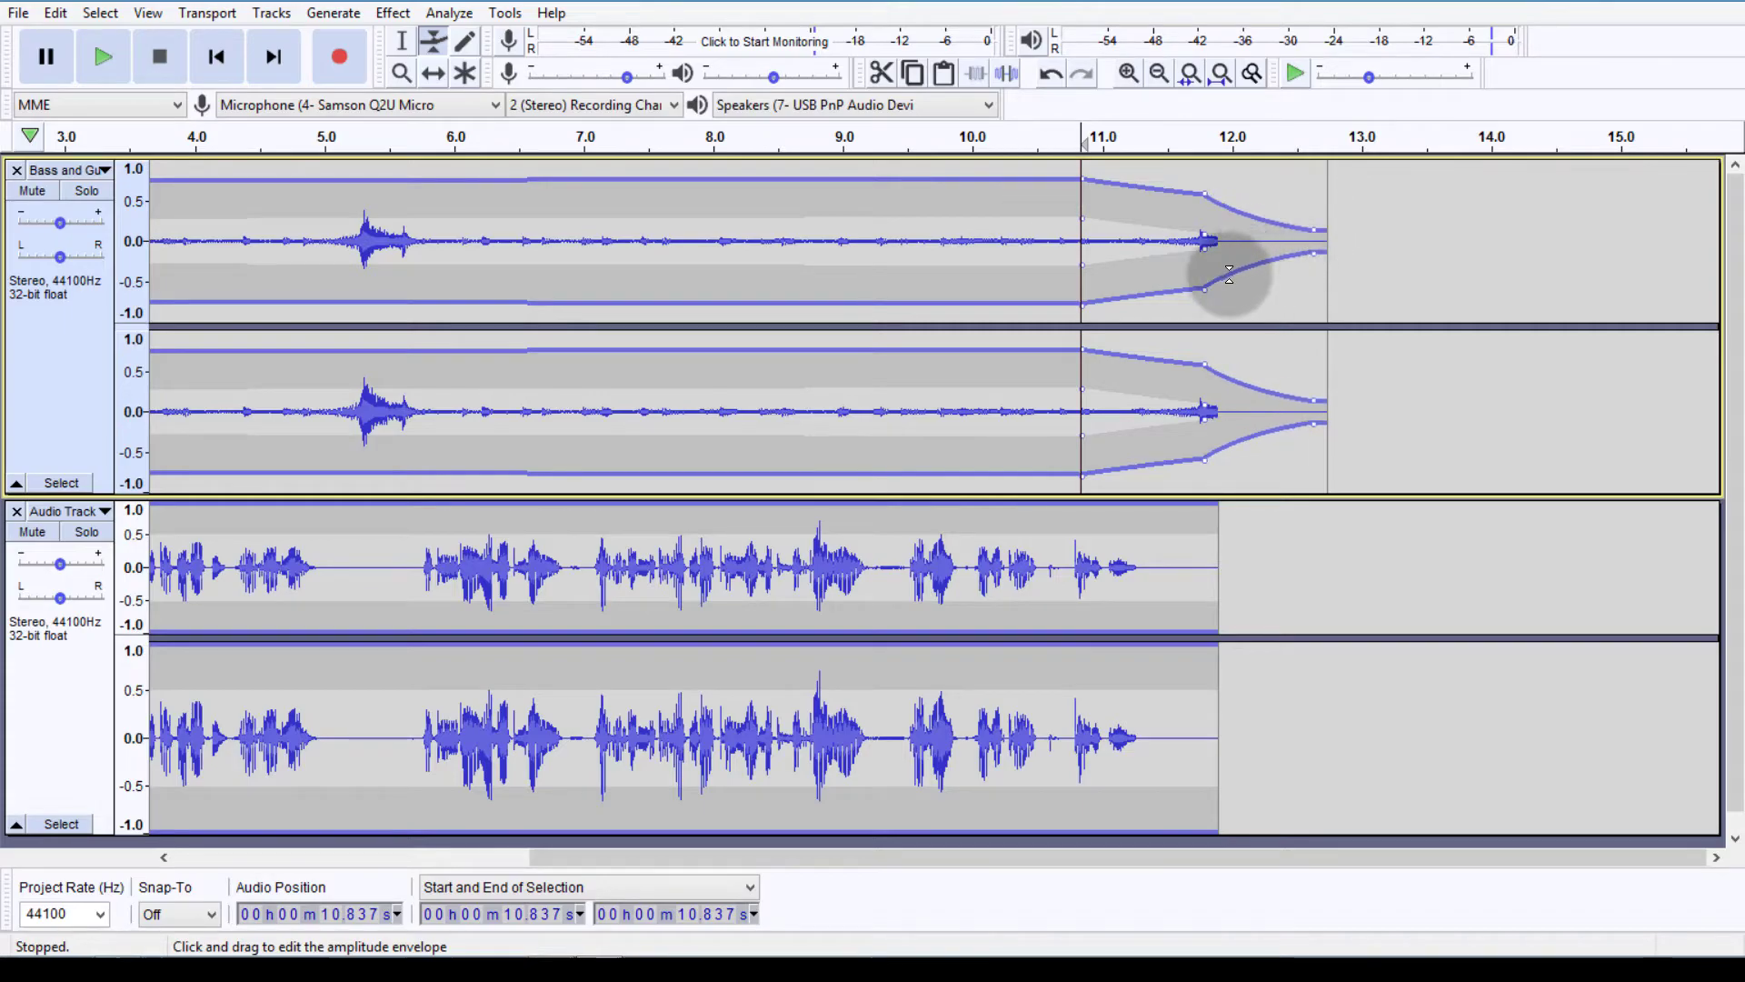
pyautogui.moveTo(1209, 288); pyautogui.dragTo(1241, 220)
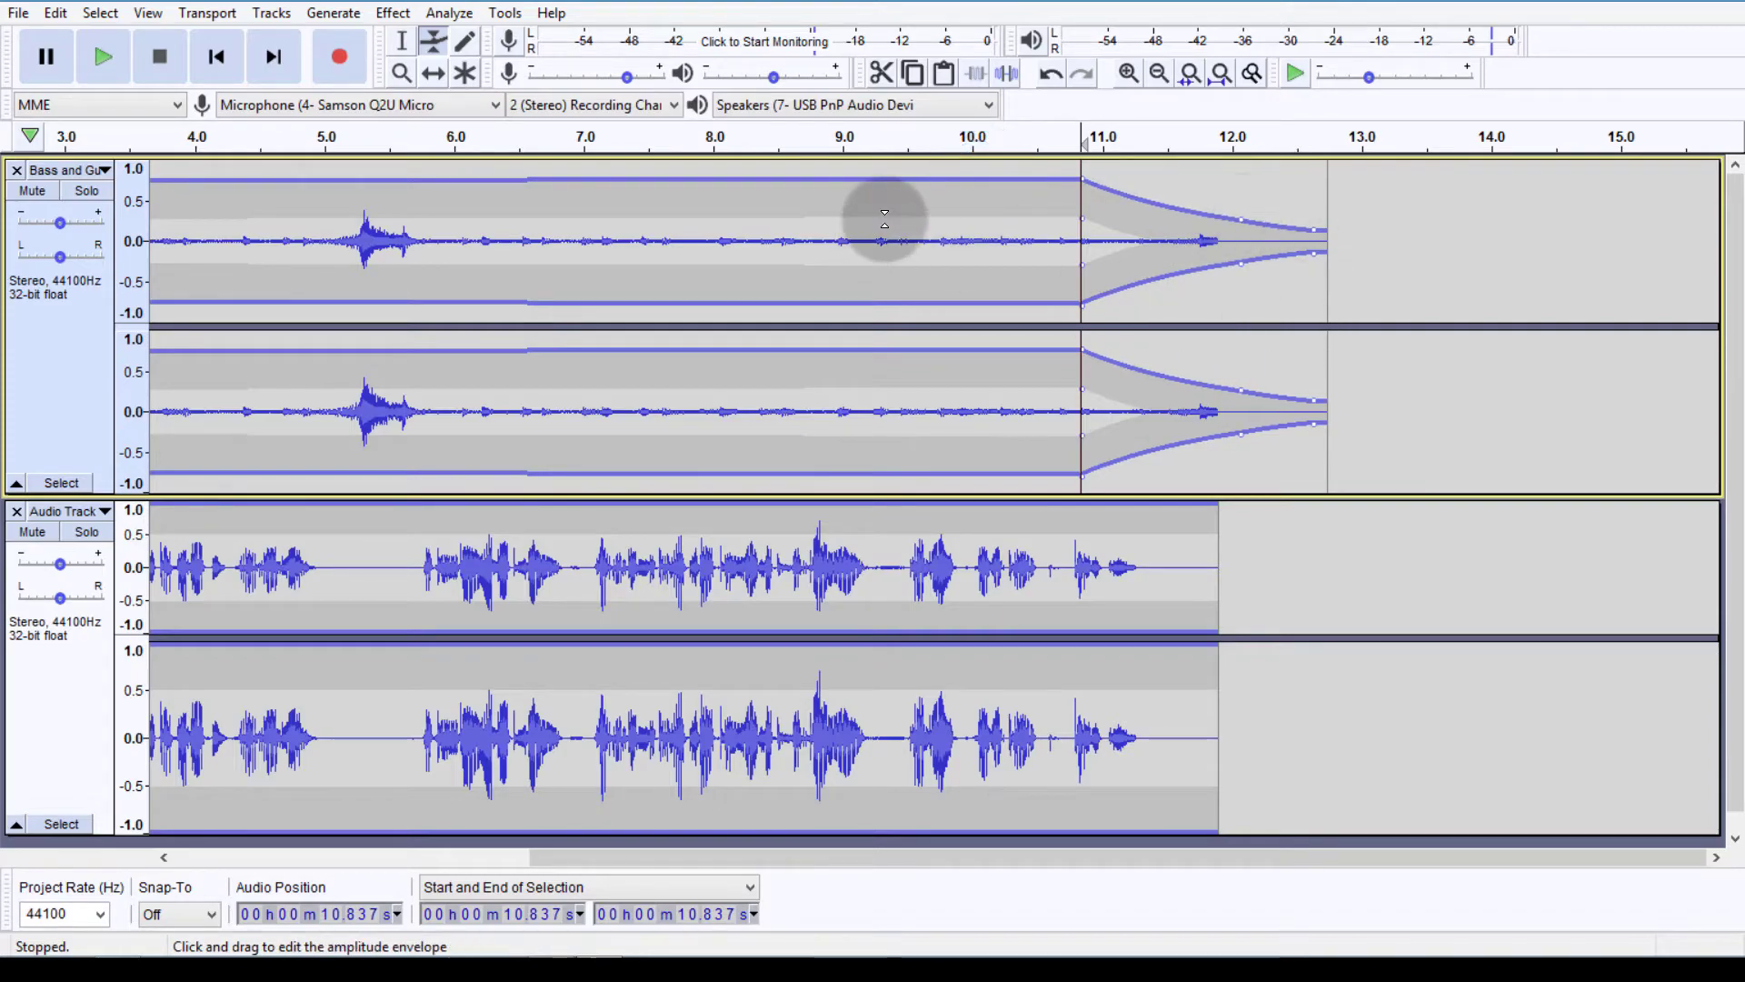
pyautogui.click(87, 42)
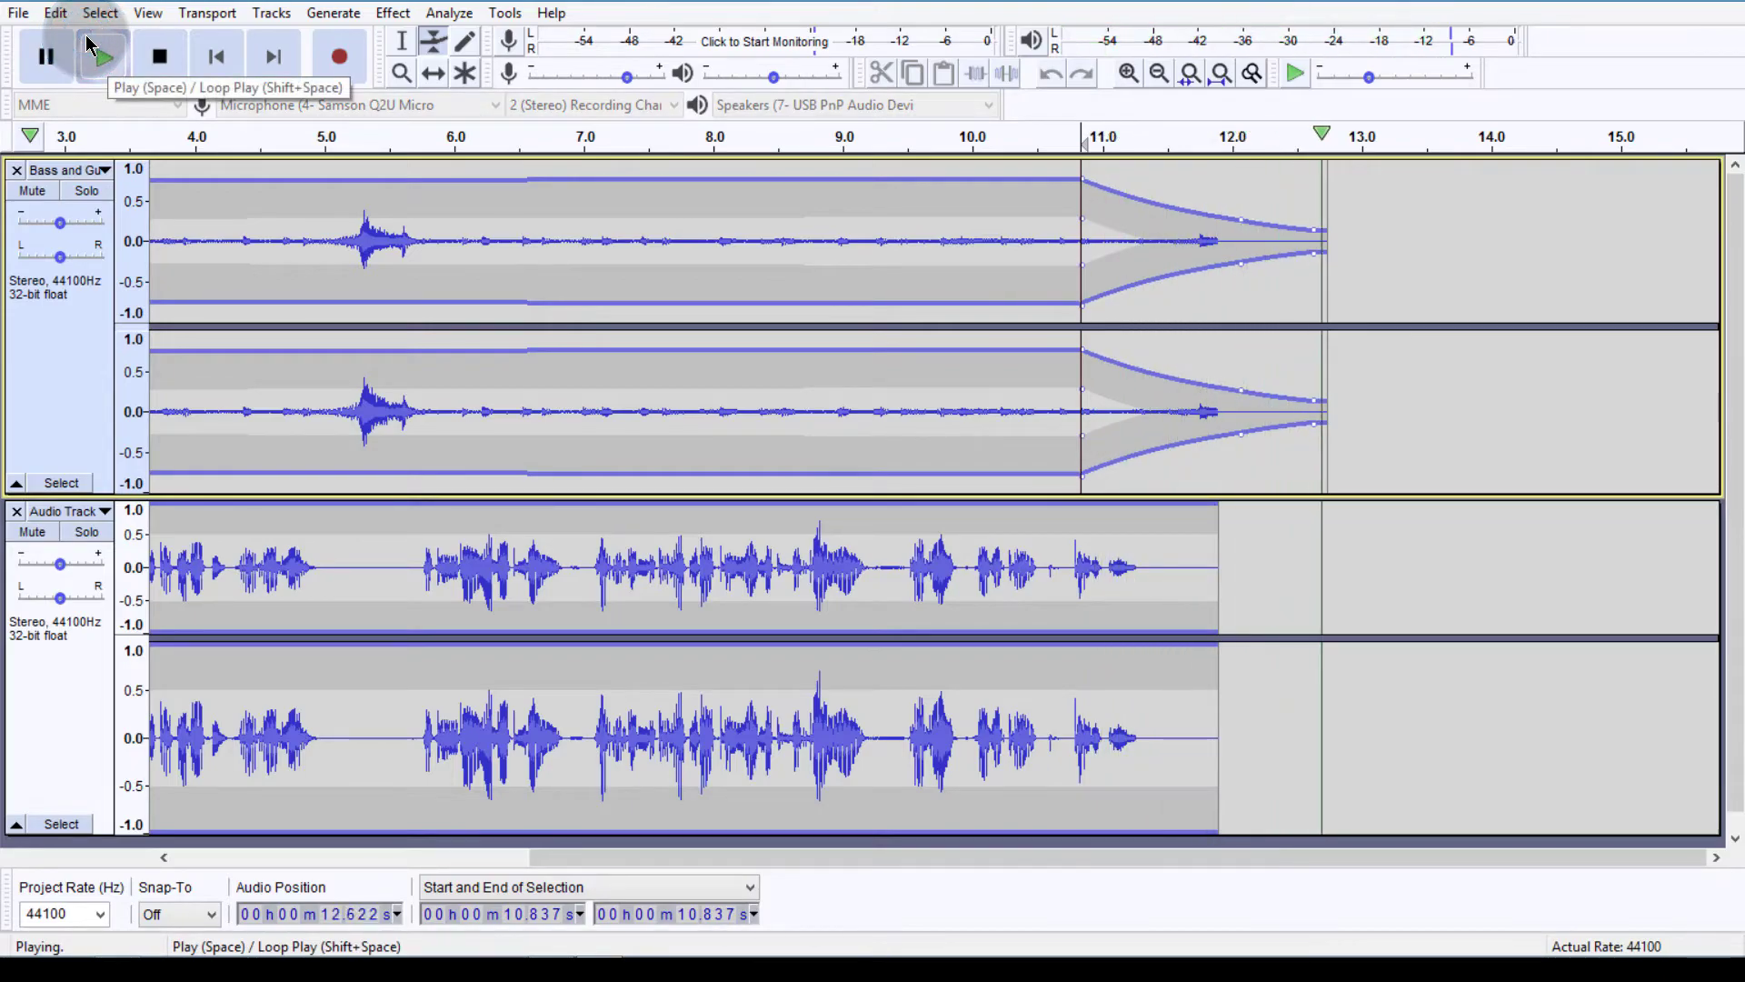
# Select the entire Bass and Guitar track from its control panel.
pyautogui.click(545, 353)
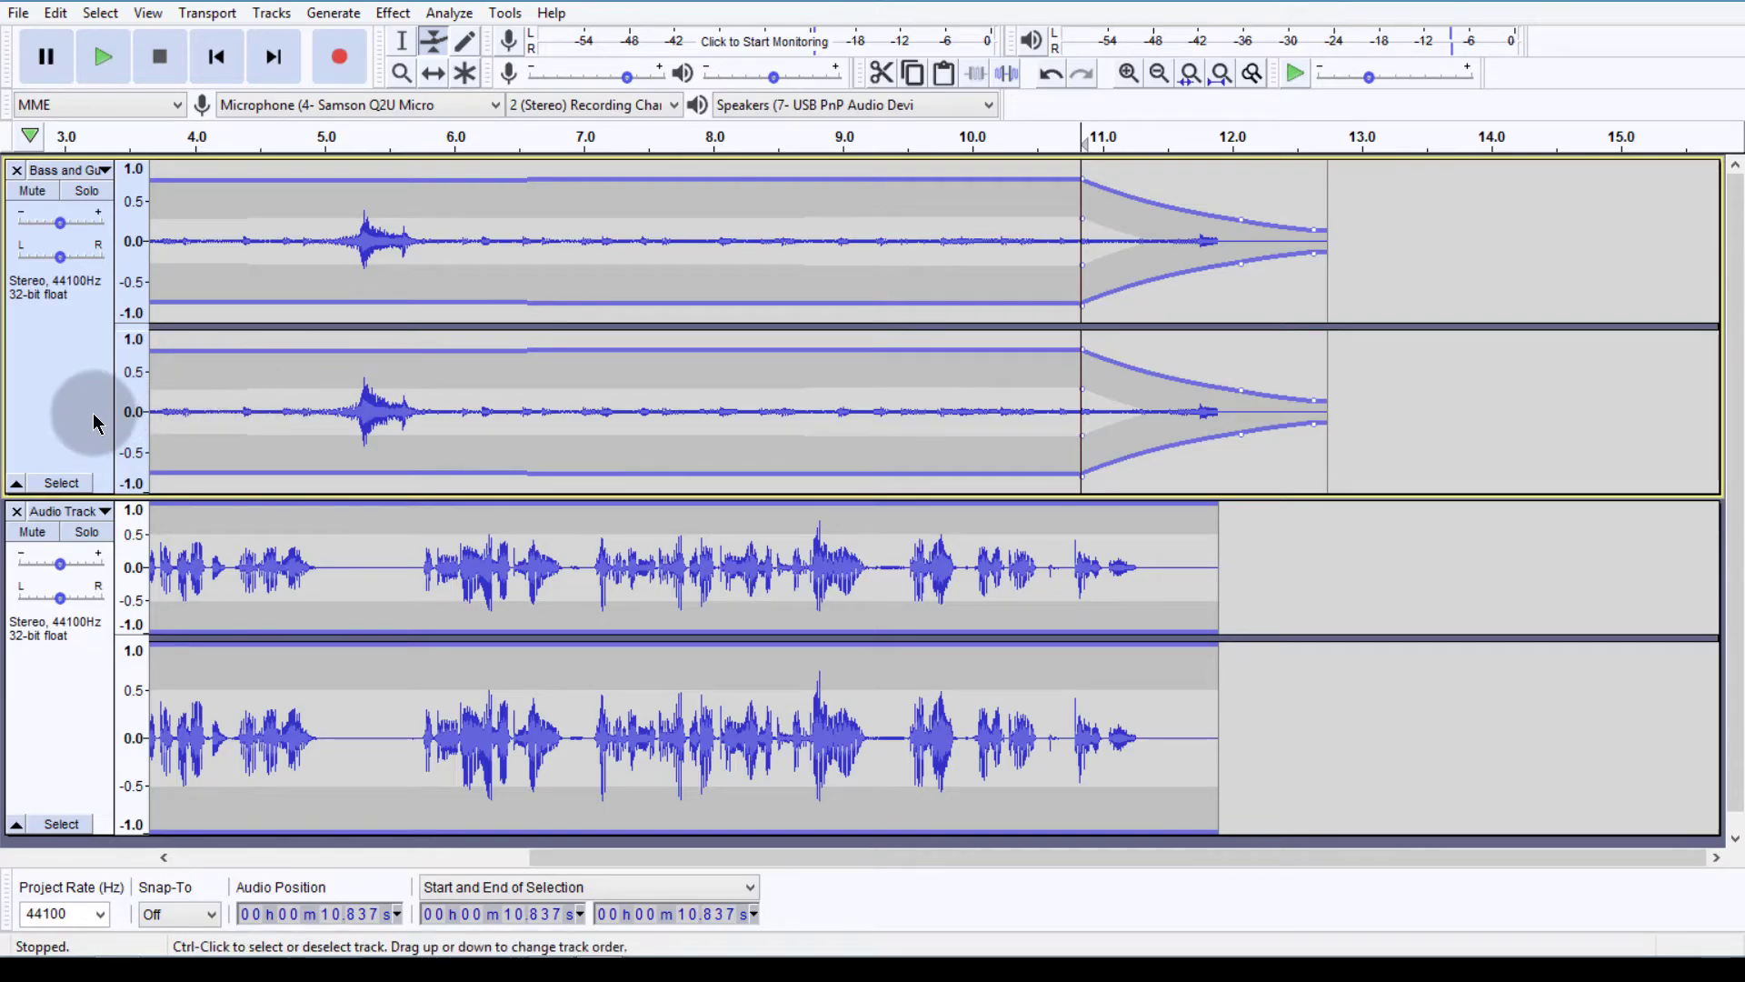
pyautogui.click(55, 309)
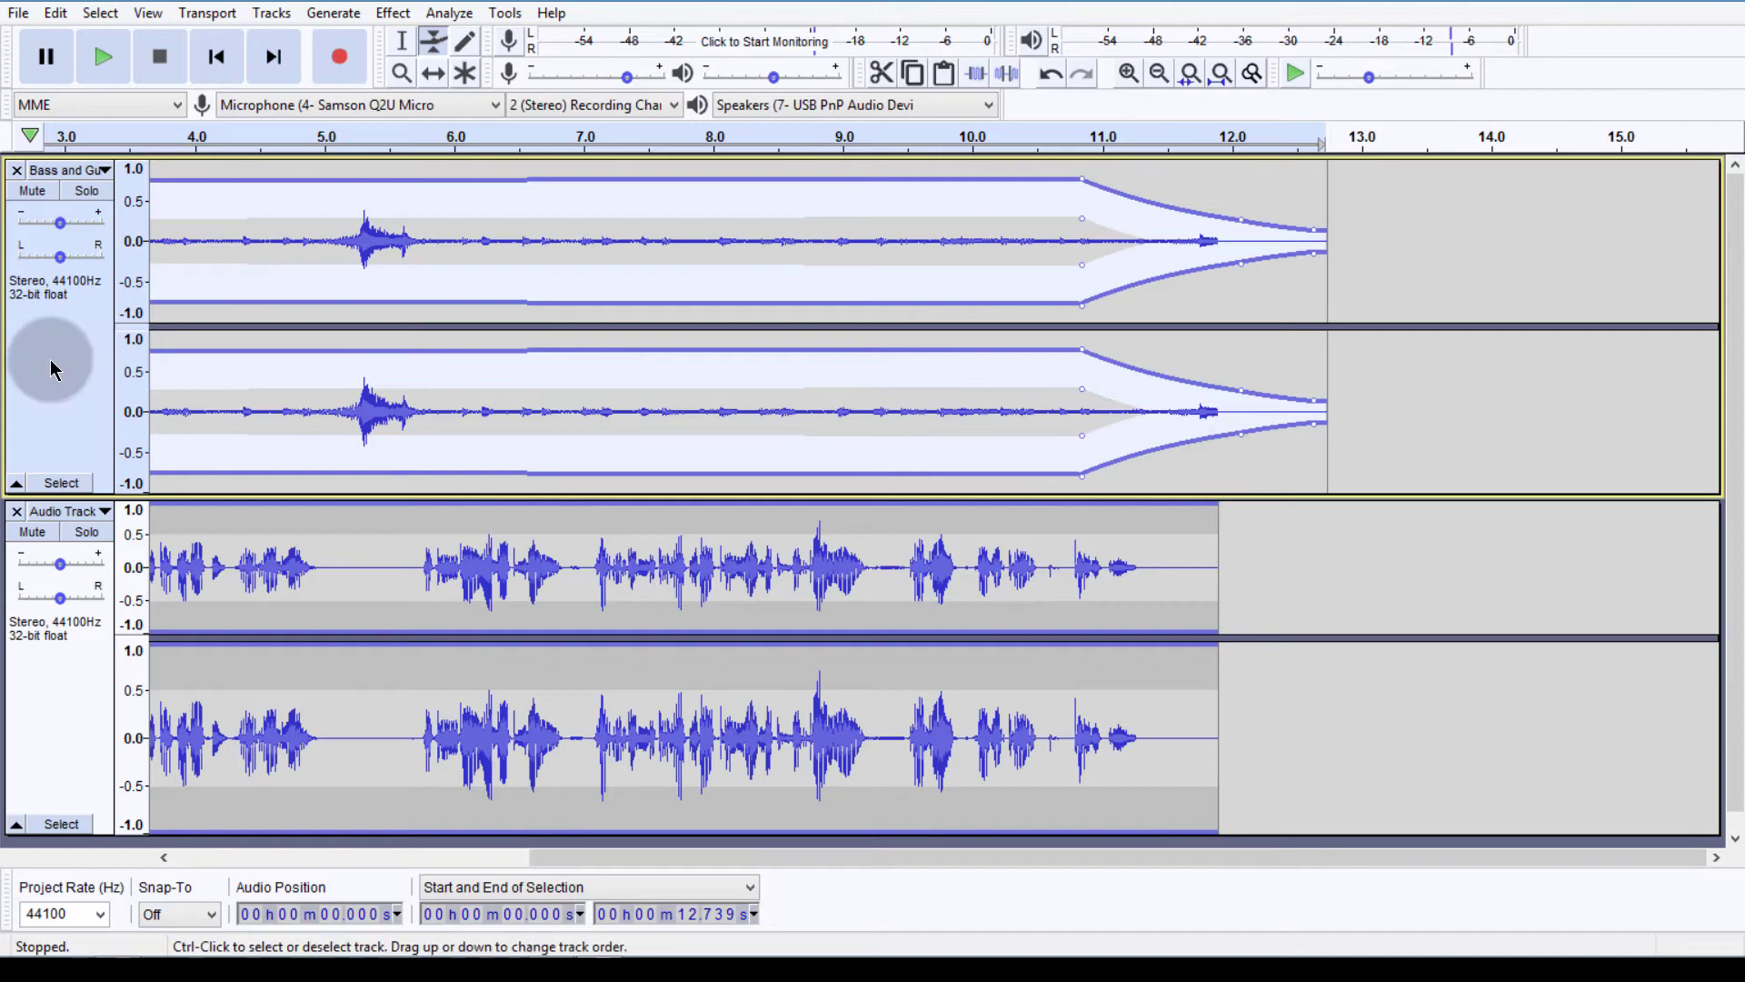
pyautogui.click(39, 281)
pyautogui.click(394, 11)
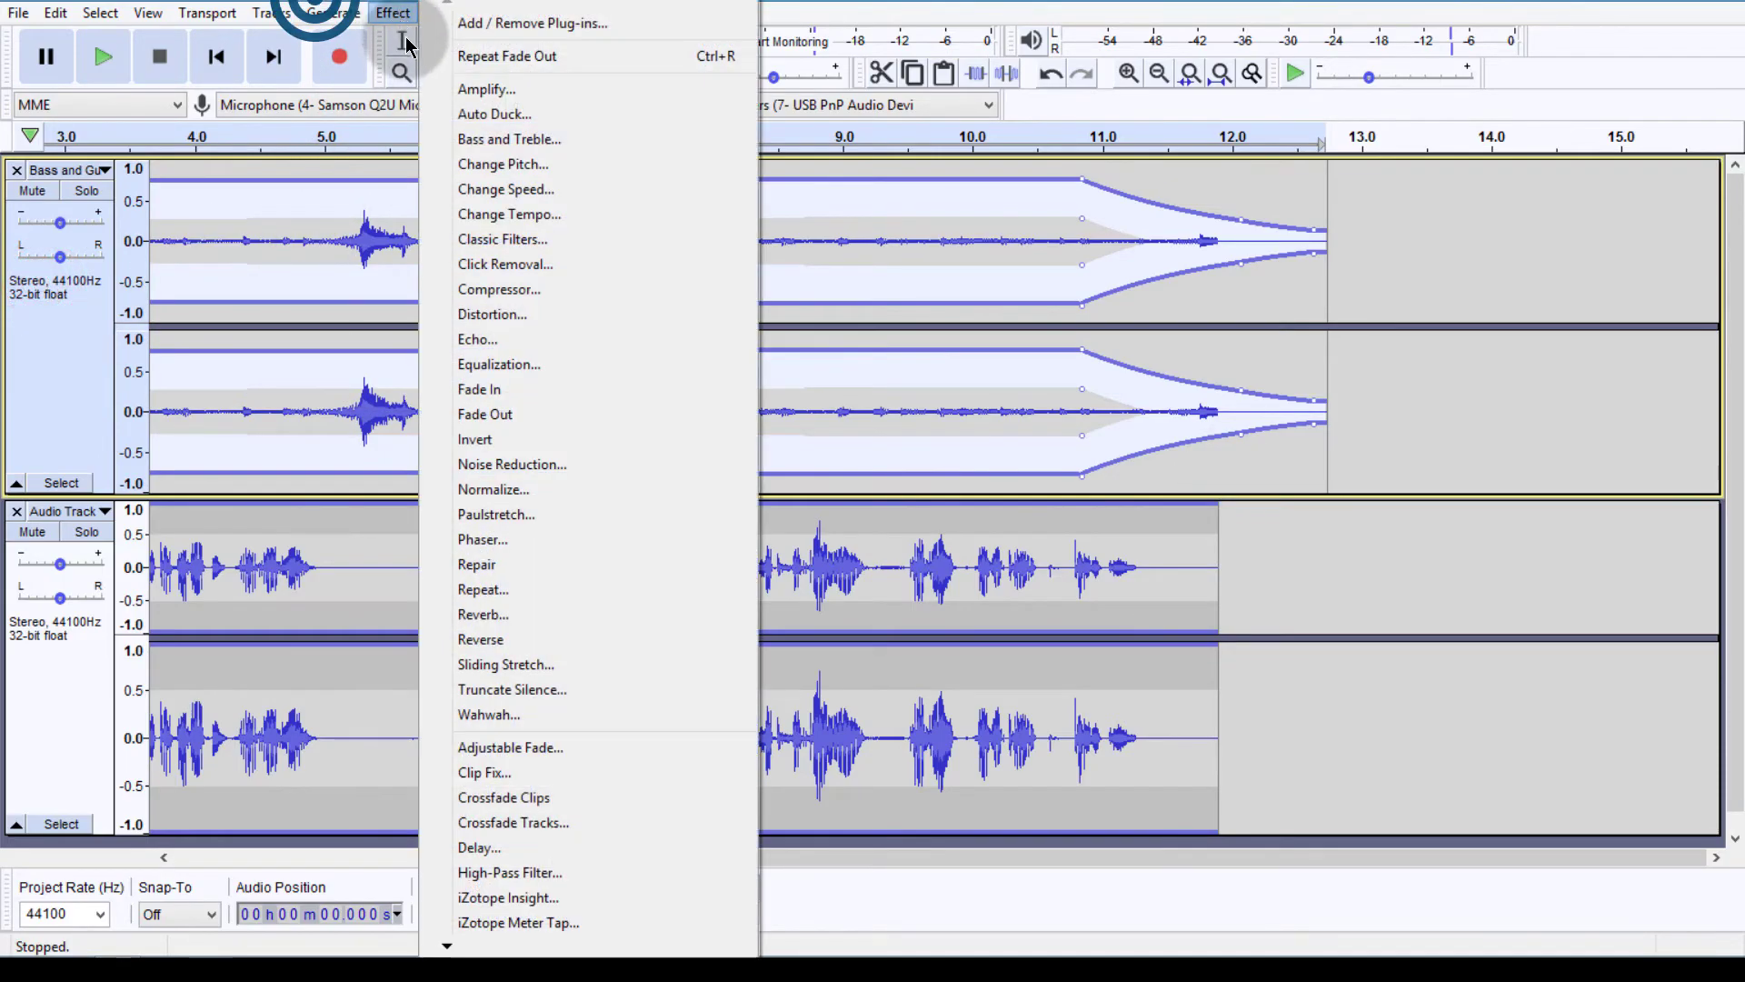
pyautogui.click(499, 113)
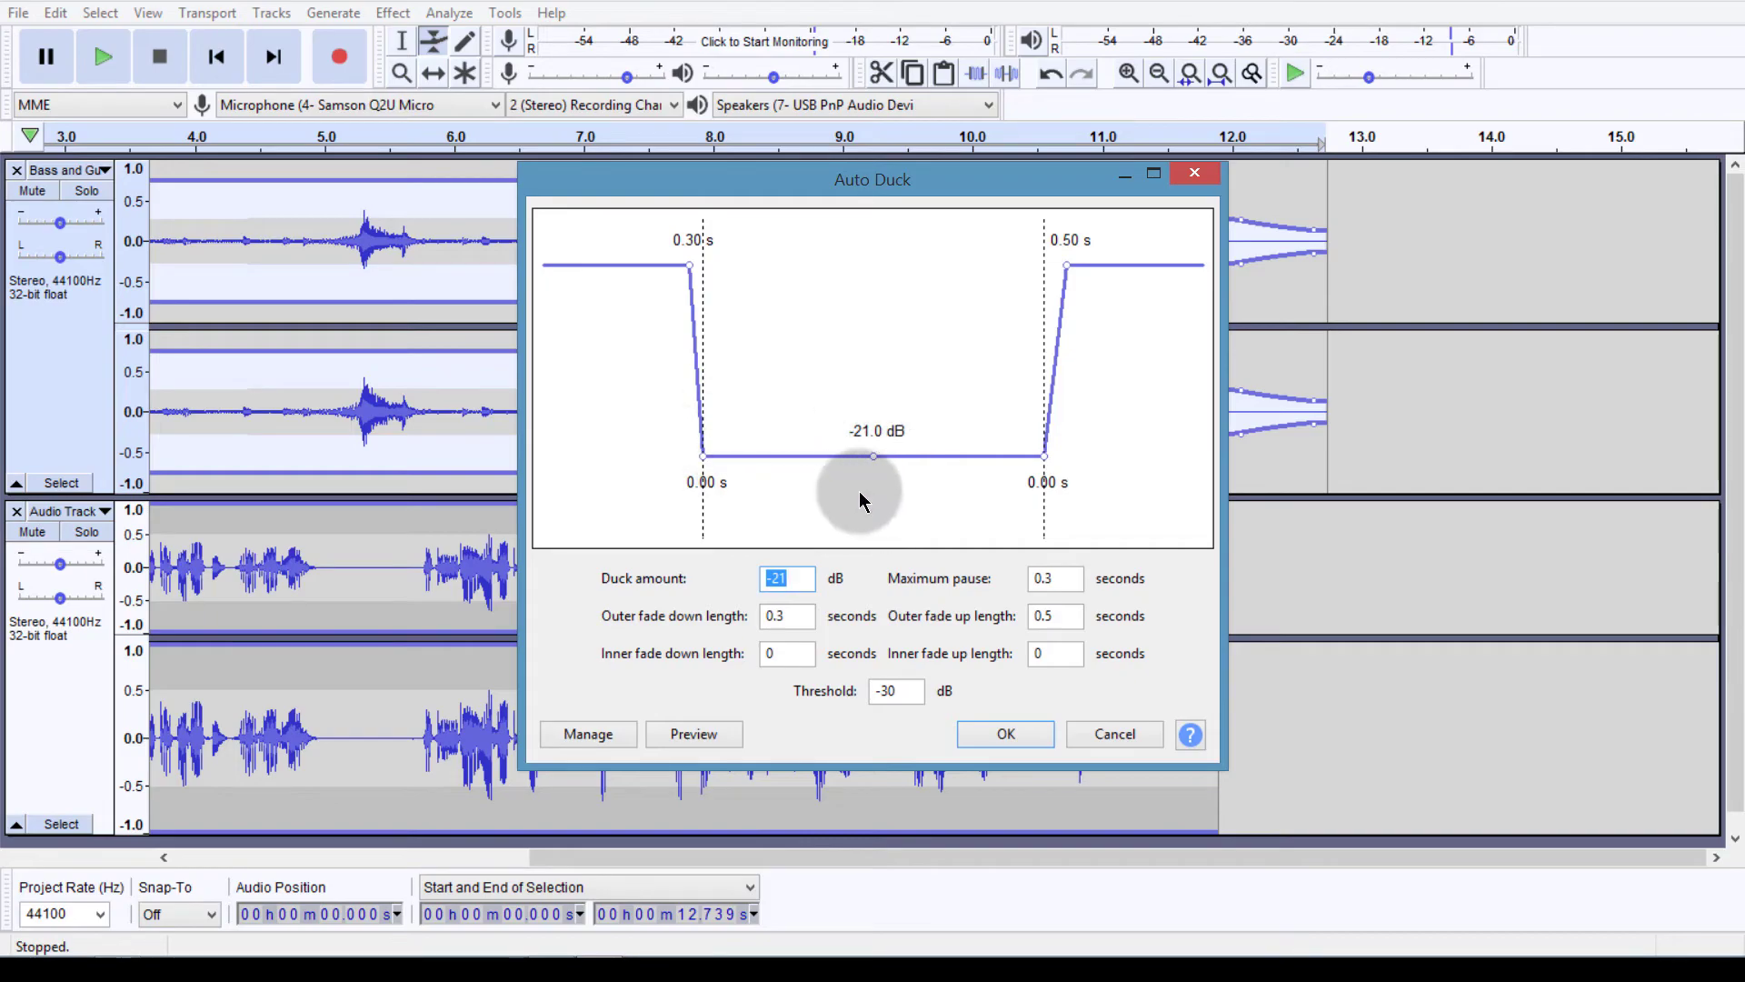
pyautogui.press('Tab')
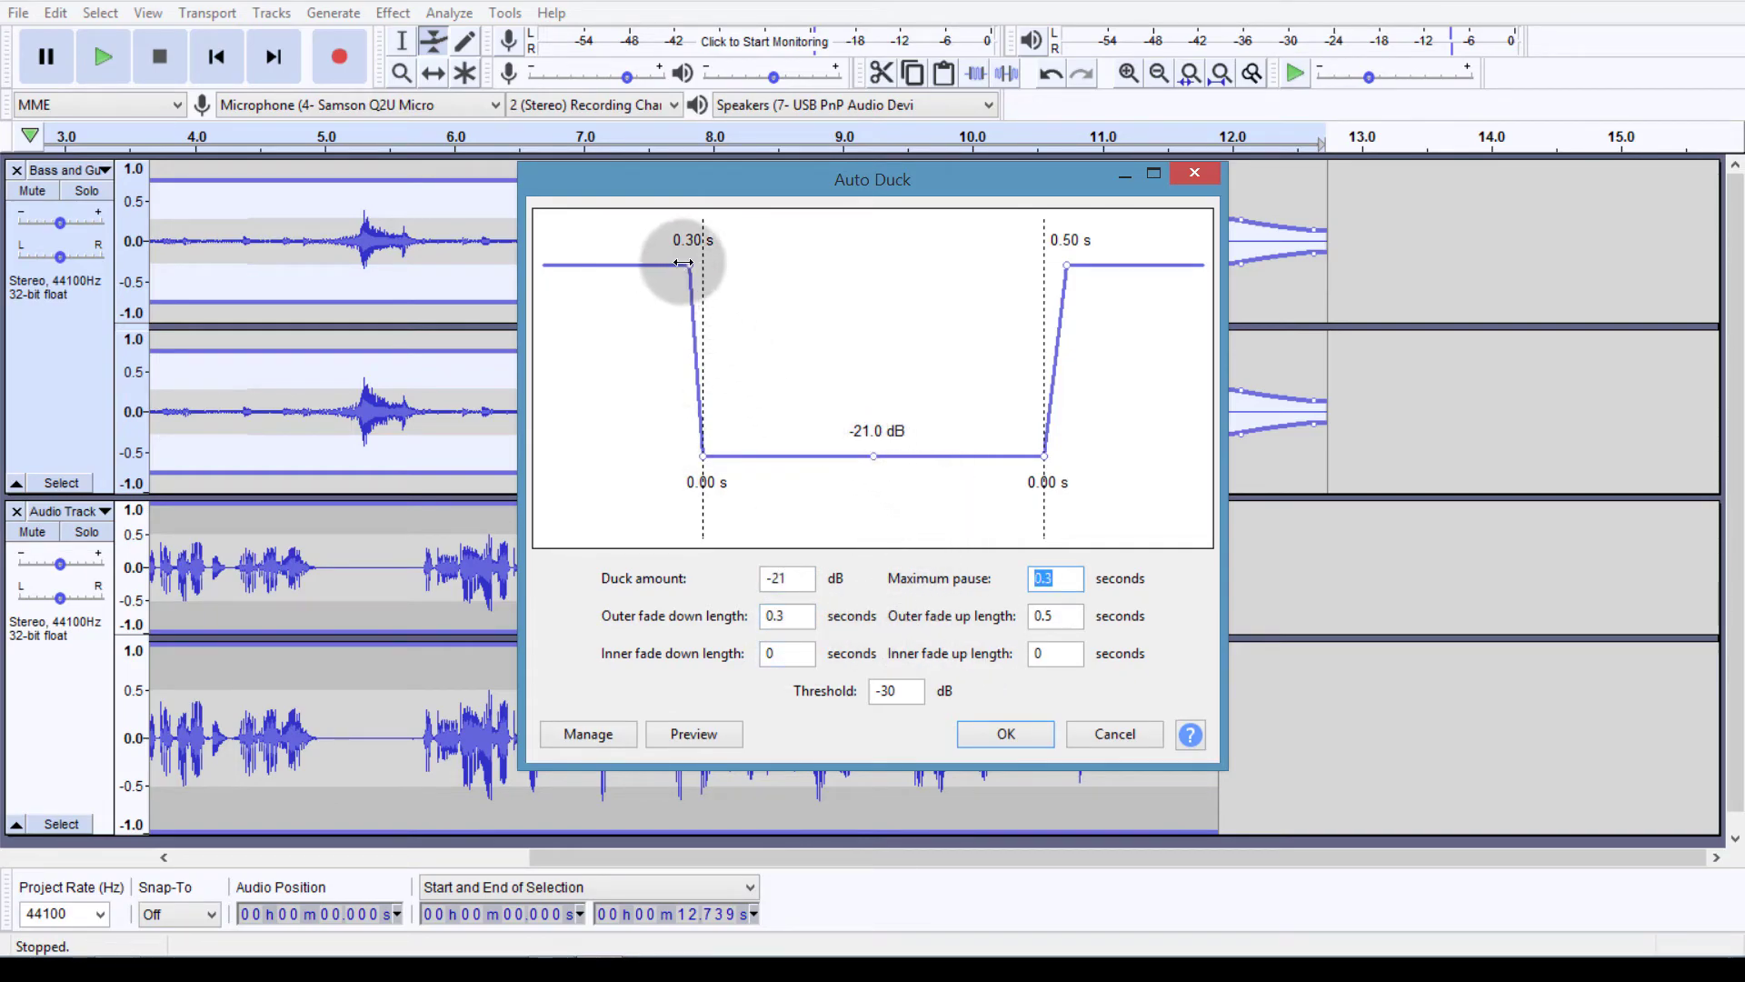
pyautogui.moveTo(683, 263); pyautogui.dragTo(653, 264)
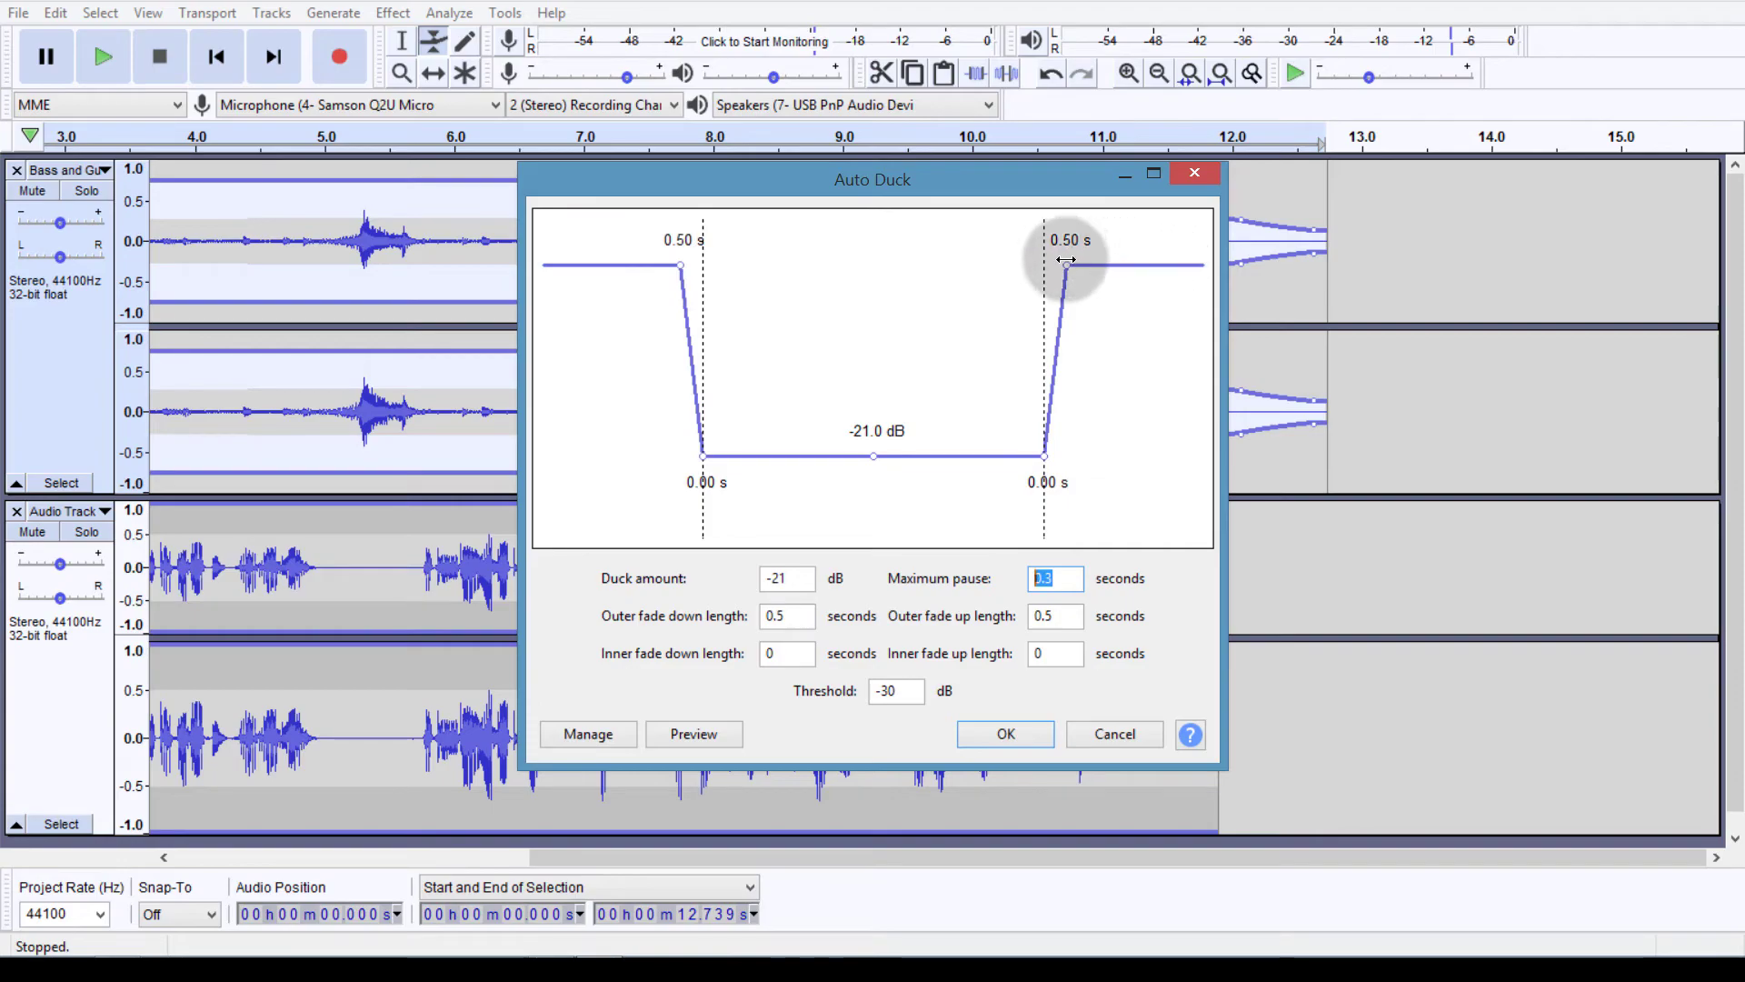
pyautogui.moveTo(1065, 260); pyautogui.dragTo(1070, 265)
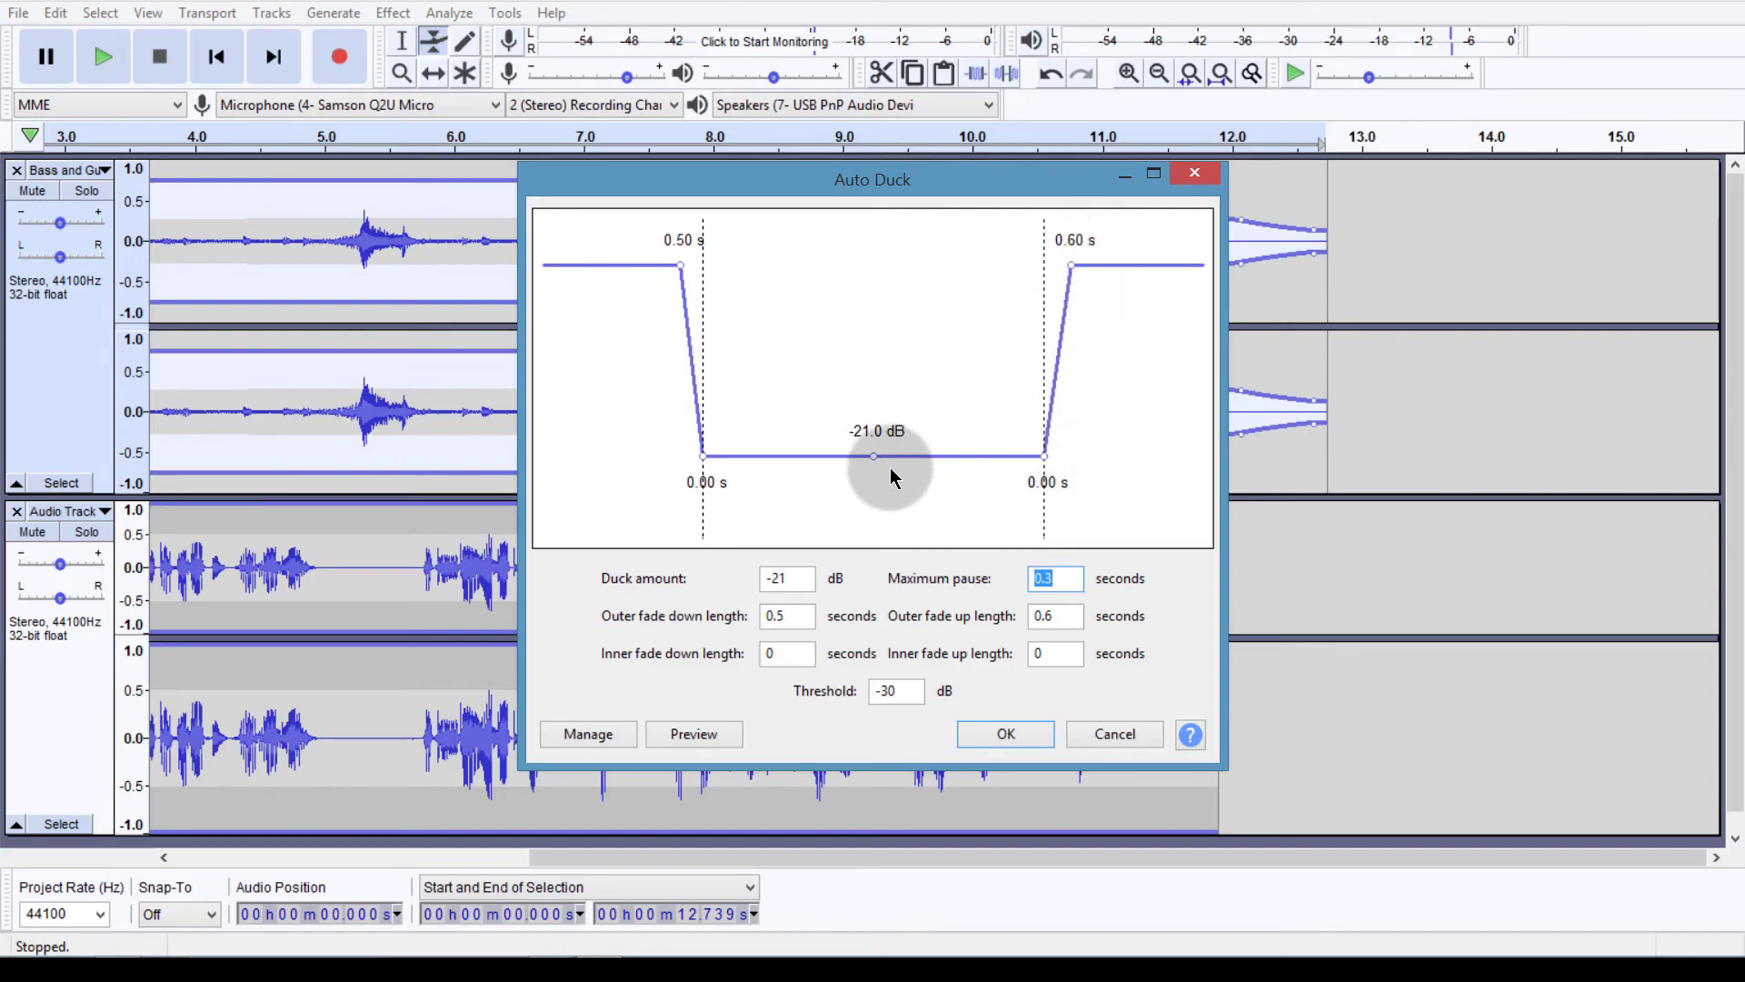
pyautogui.moveTo(868, 456); pyautogui.dragTo(874, 483)
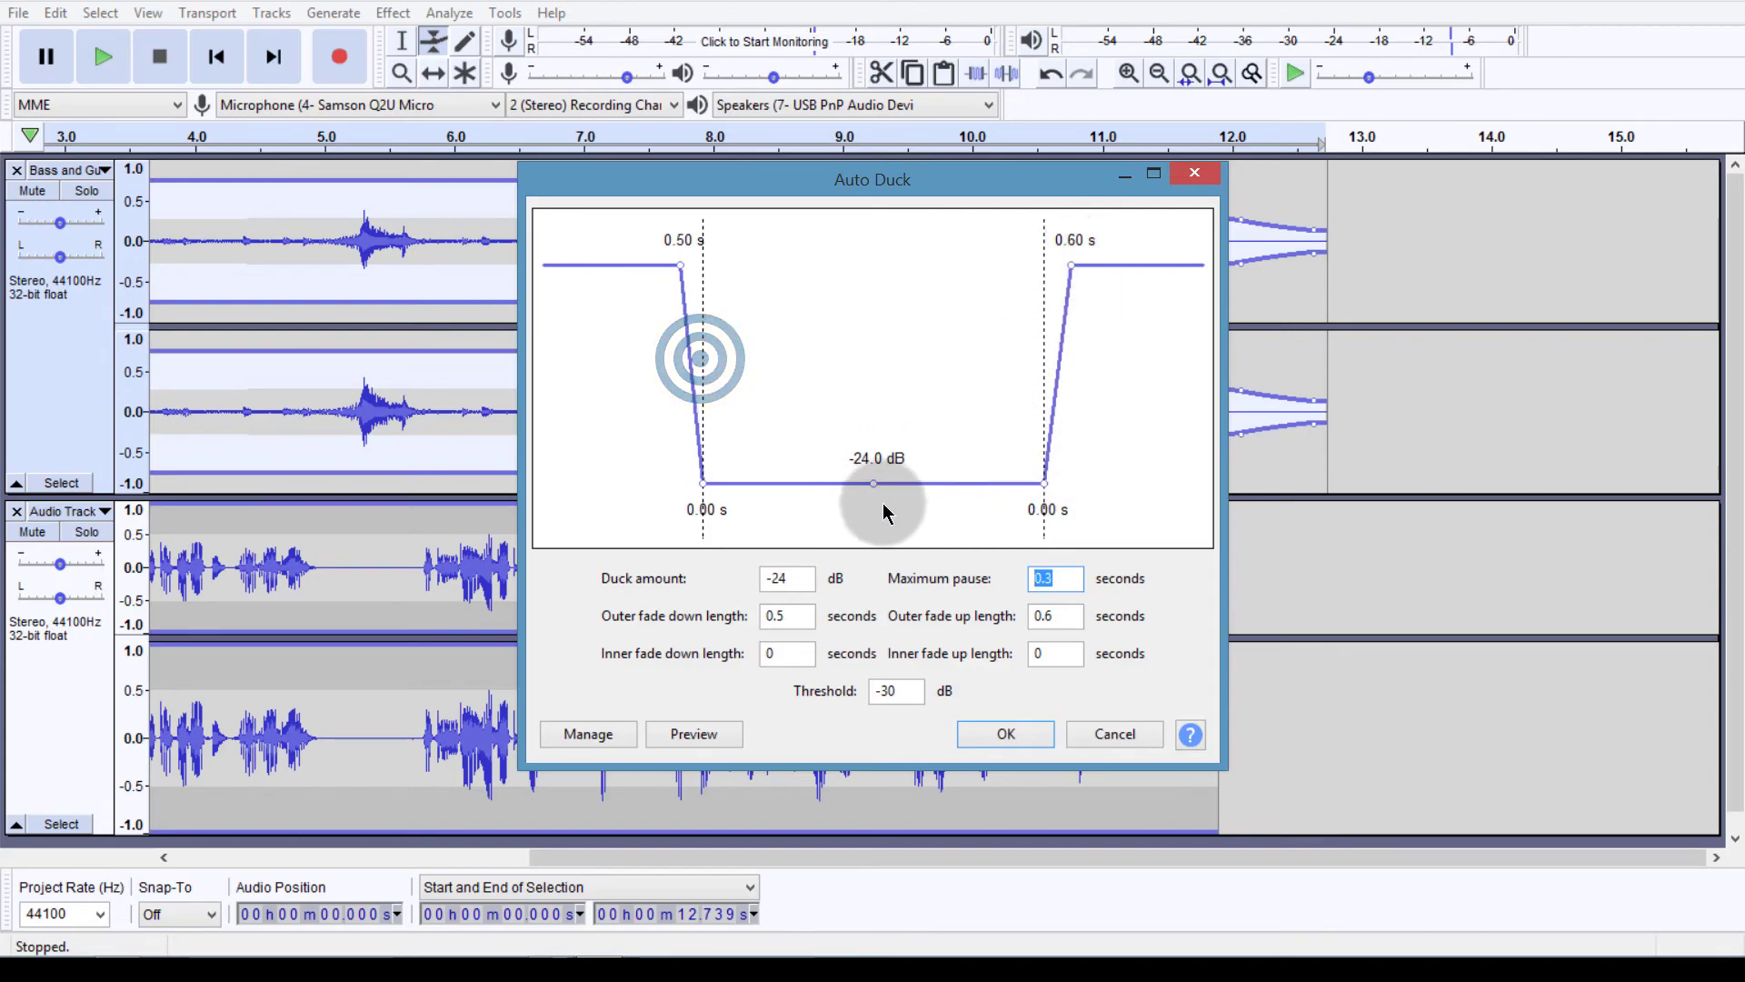
pyautogui.doubleClick(906, 693)
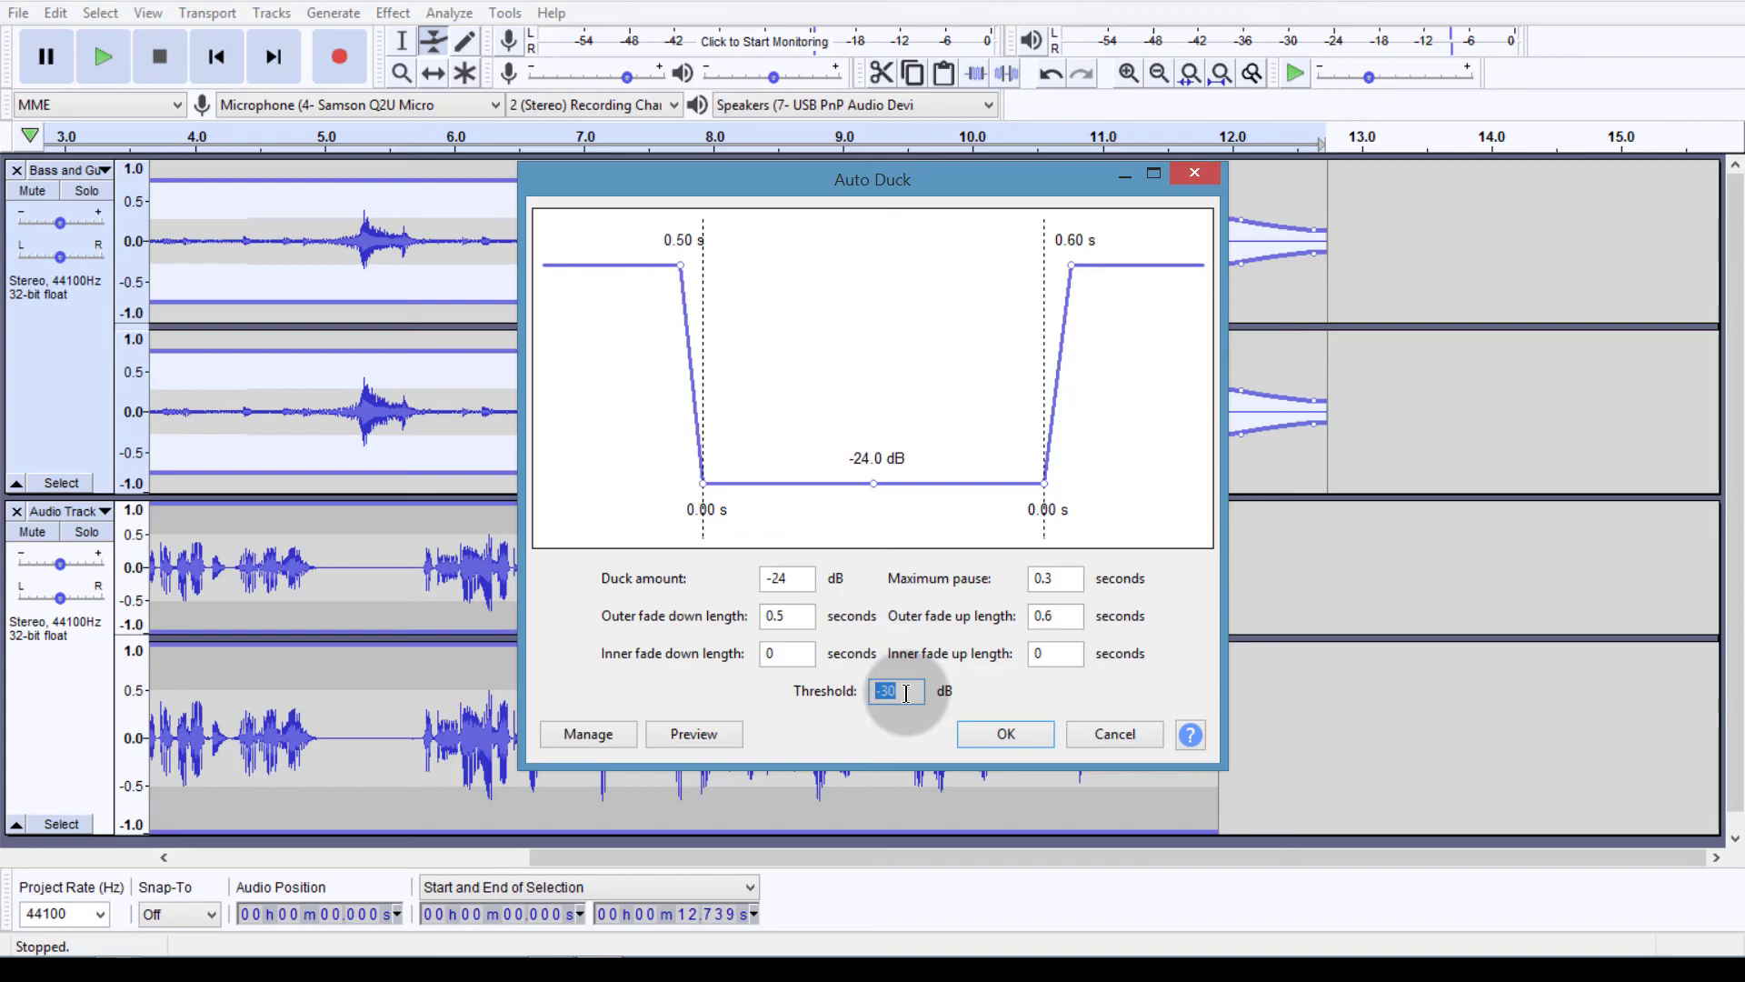
pyautogui.click(885, 688)
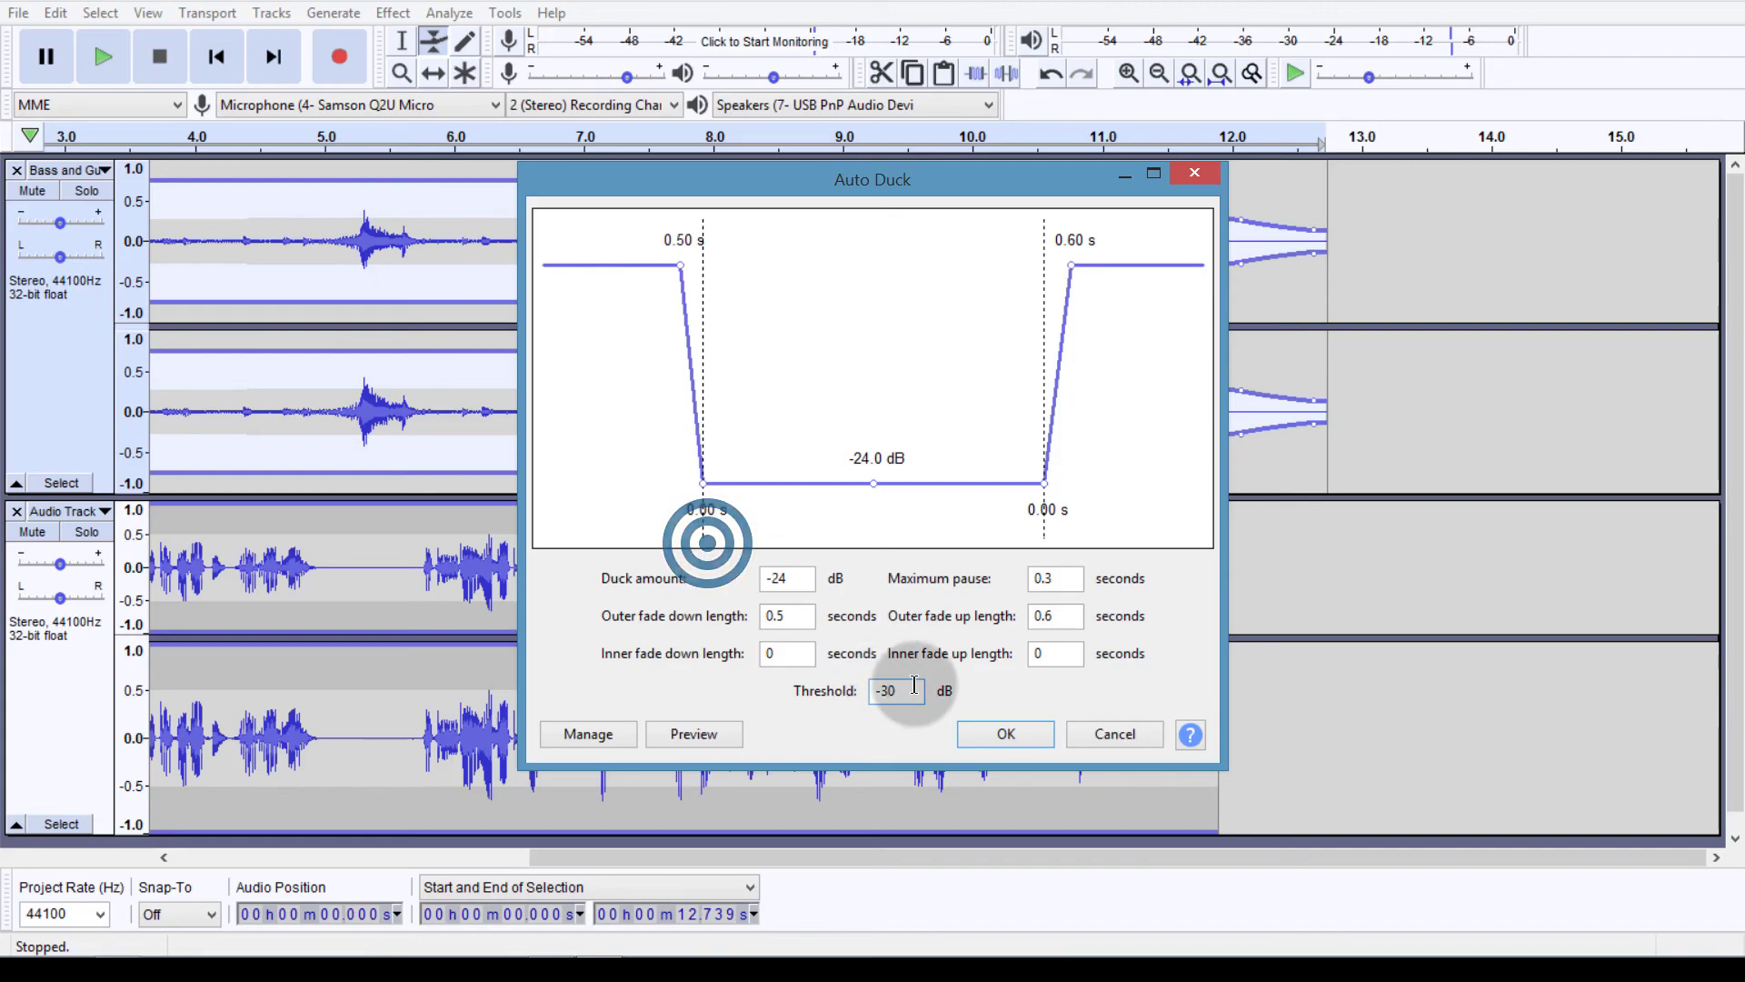
pyautogui.click(1194, 175)
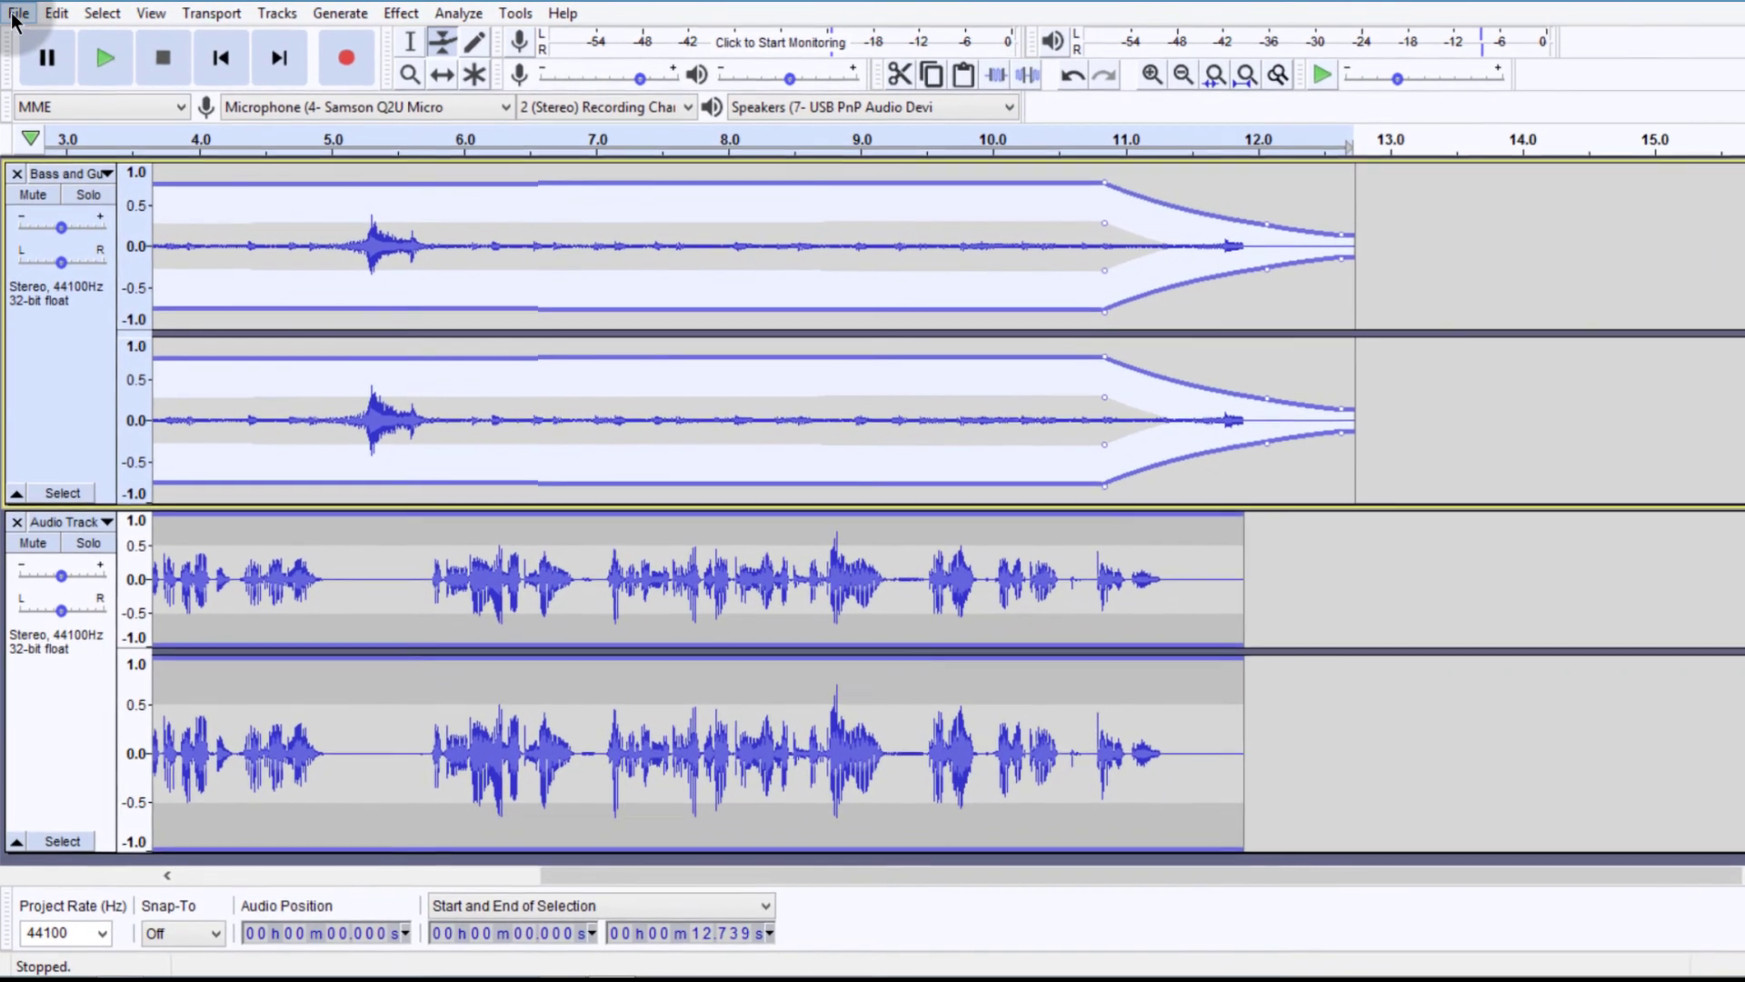
# Bring up the Export as WAV option under File > Export.
pyautogui.click(16, 13)
pyautogui.moveTo(66, 186)
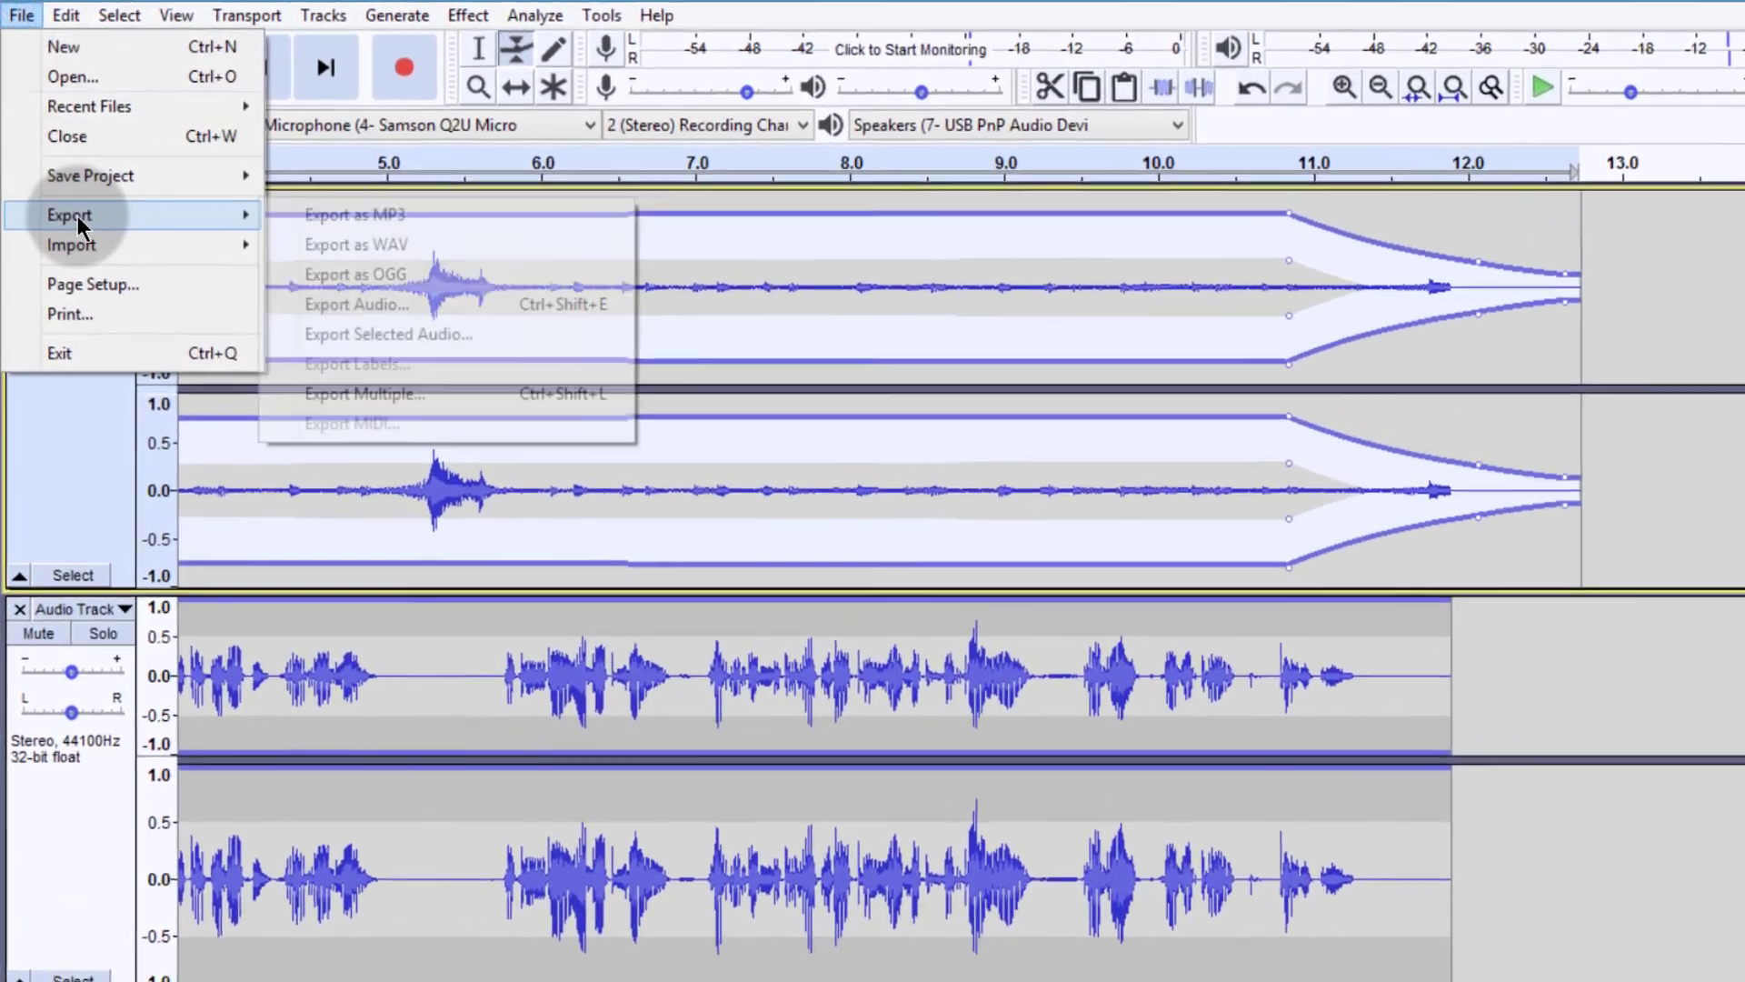